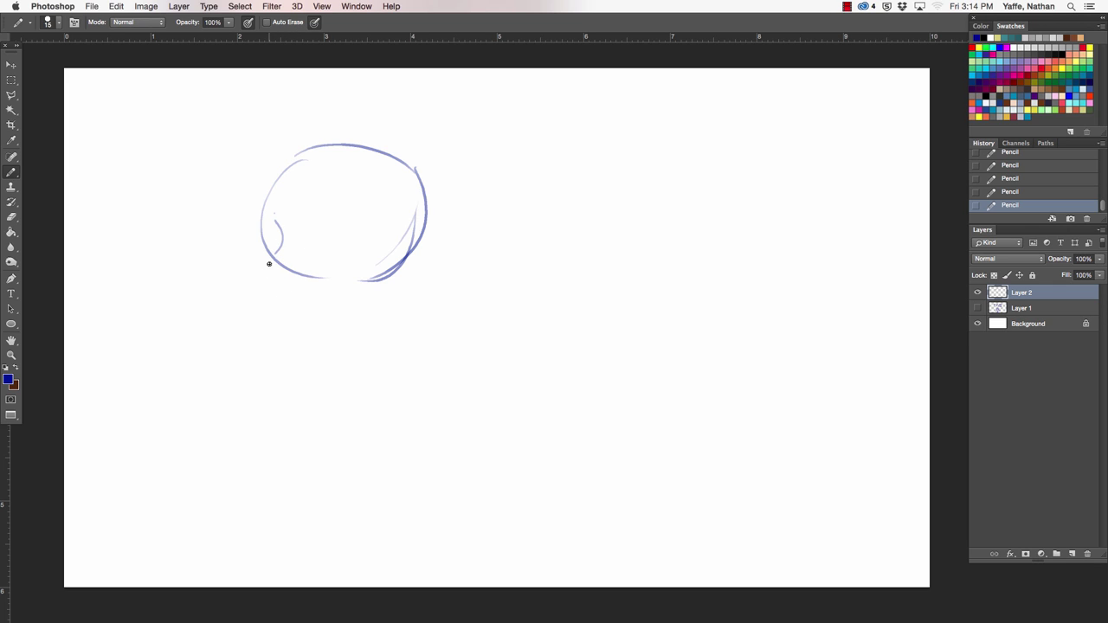
# - Sketch the rounded muzzle, the chin and the jawline beneath the head circle
pyautogui.moveTo(265, 265); pyautogui.dragTo(292, 308)
pyautogui.moveTo(347, 265); pyautogui.dragTo(314, 316)
pyautogui.moveTo(264, 270)
pyautogui.mouseDown()
pyautogui.moveTo(293, 317)
pyautogui.moveTo(308, 316)
pyautogui.moveTo(272, 277)
pyautogui.moveTo(294, 317)
pyautogui.moveTo(321, 325)
pyautogui.moveTo(406, 262)
pyautogui.moveTo(426, 232)
pyautogui.mouseUp()
pyautogui.press('e')
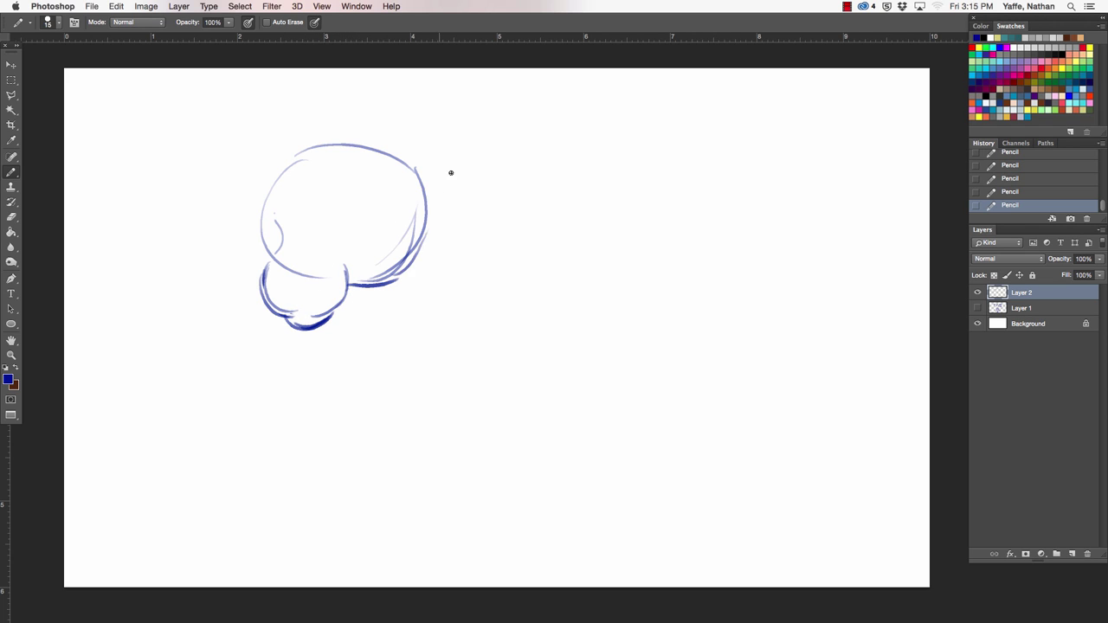
# - Draw the near eye with lashes, the far eye's outline with lashes, and a filled nose on the muzzle
pyautogui.moveTo(274, 260)
pyautogui.mouseDown()
pyautogui.moveTo(287, 206)
pyautogui.moveTo(284, 215)
pyautogui.moveTo(376, 205)
pyautogui.moveTo(355, 214)
pyautogui.moveTo(371, 210)
pyautogui.moveTo(343, 210)
pyautogui.moveTo(352, 202)
pyautogui.mouseUp()
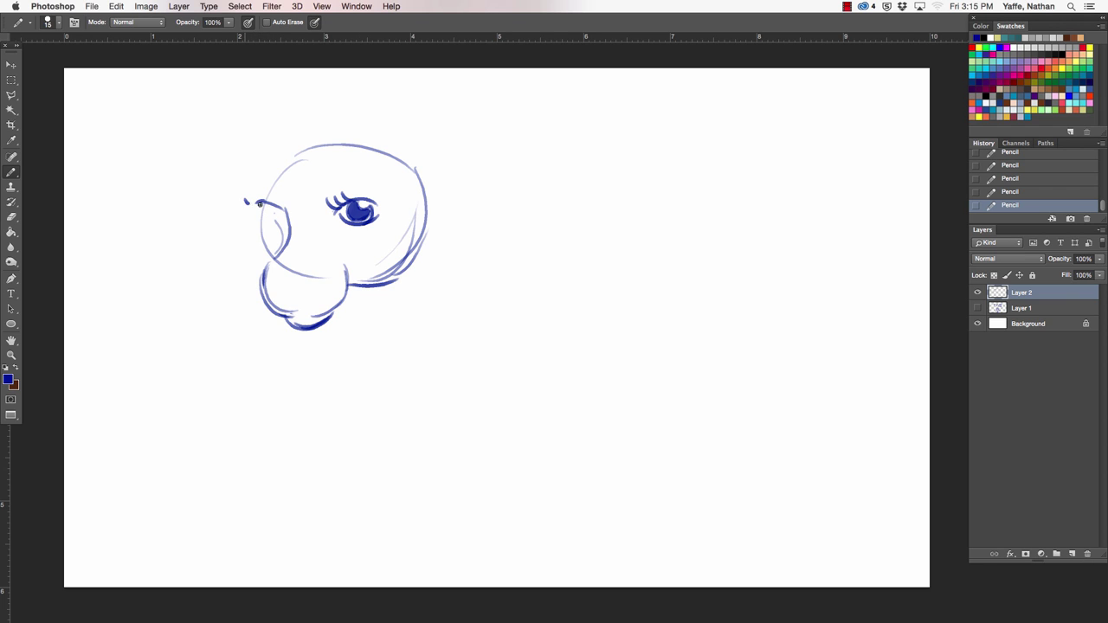
pyautogui.moveTo(249, 201); pyautogui.dragTo(279, 206)
pyautogui.moveTo(262, 216); pyautogui.dragTo(278, 223)
pyautogui.moveTo(276, 269)
pyautogui.mouseDown()
pyautogui.moveTo(293, 278)
pyautogui.moveTo(312, 268)
pyautogui.moveTo(294, 274)
pyautogui.moveTo(311, 282)
pyautogui.moveTo(282, 264)
pyautogui.mouseUp()
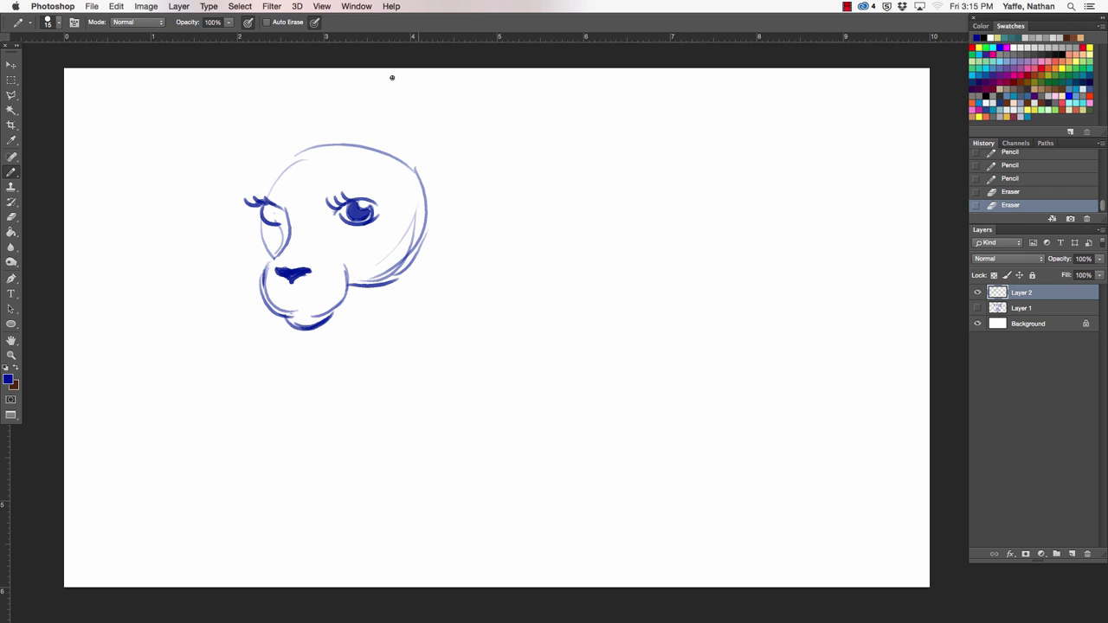
# - Add brow arcs above both eyes, a line beneath the far eye, and the far eye's pupil
pyautogui.moveTo(348, 191); pyautogui.dragTo(381, 192)
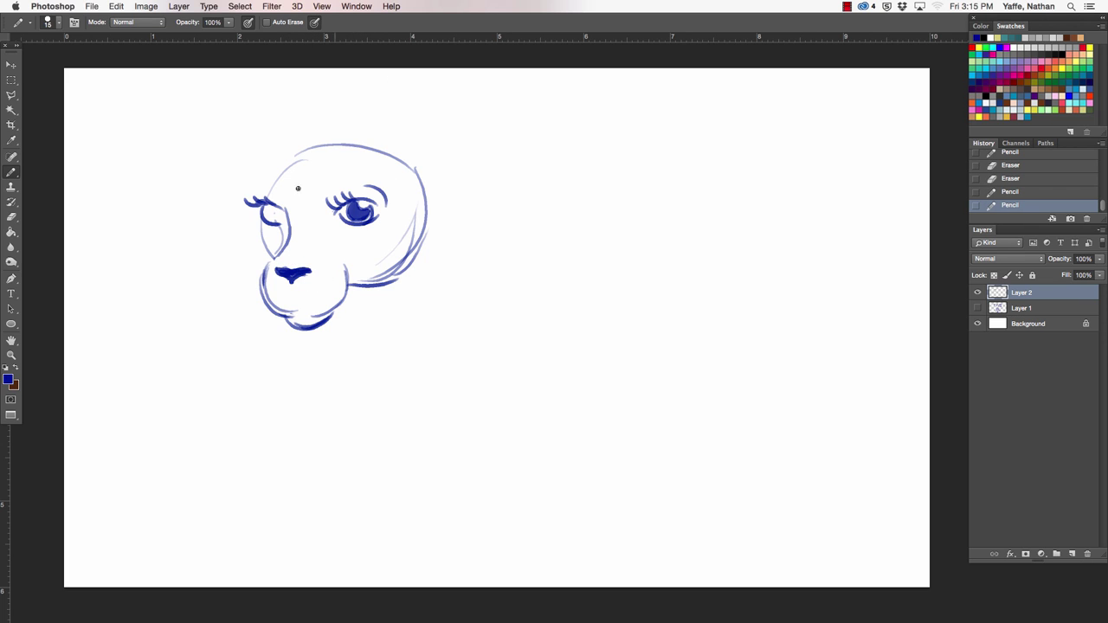
pyautogui.moveTo(262, 201); pyautogui.dragTo(282, 182)
pyautogui.moveTo(270, 223); pyautogui.dragTo(275, 258)
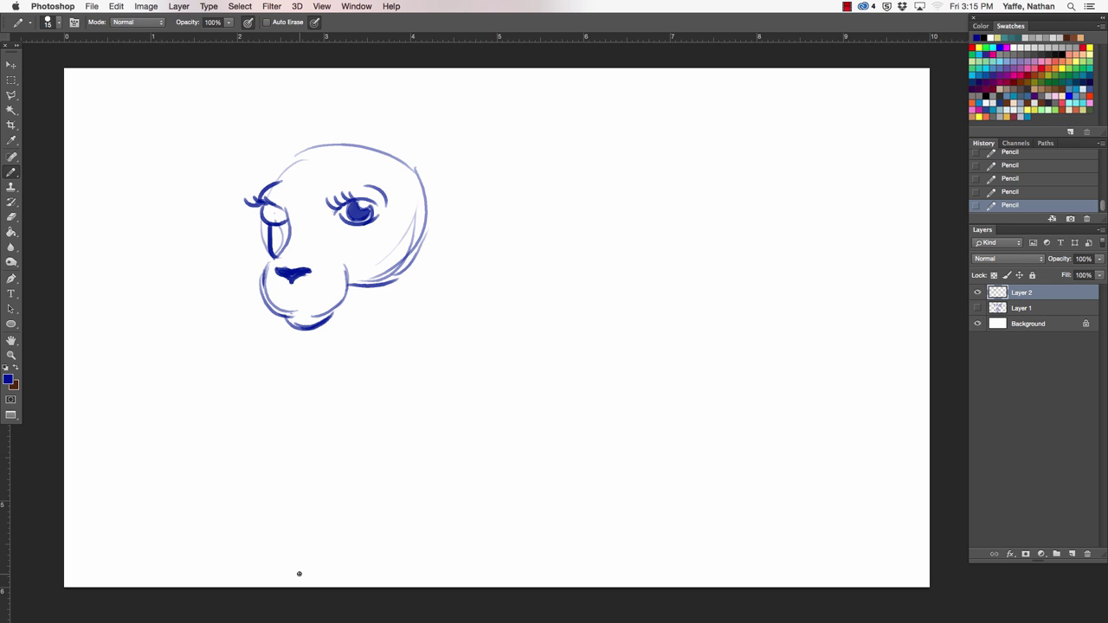
pyautogui.moveTo(273, 209); pyautogui.dragTo(284, 213)
# - Draw the mouth and chin, and darken the jaw and forehead outlines
pyautogui.moveTo(291, 280)
pyautogui.mouseDown()
pyautogui.moveTo(290, 295)
pyautogui.moveTo(342, 295)
pyautogui.moveTo(283, 308)
pyautogui.moveTo(298, 328)
pyautogui.moveTo(331, 322)
pyautogui.moveTo(322, 324)
pyautogui.mouseUp()
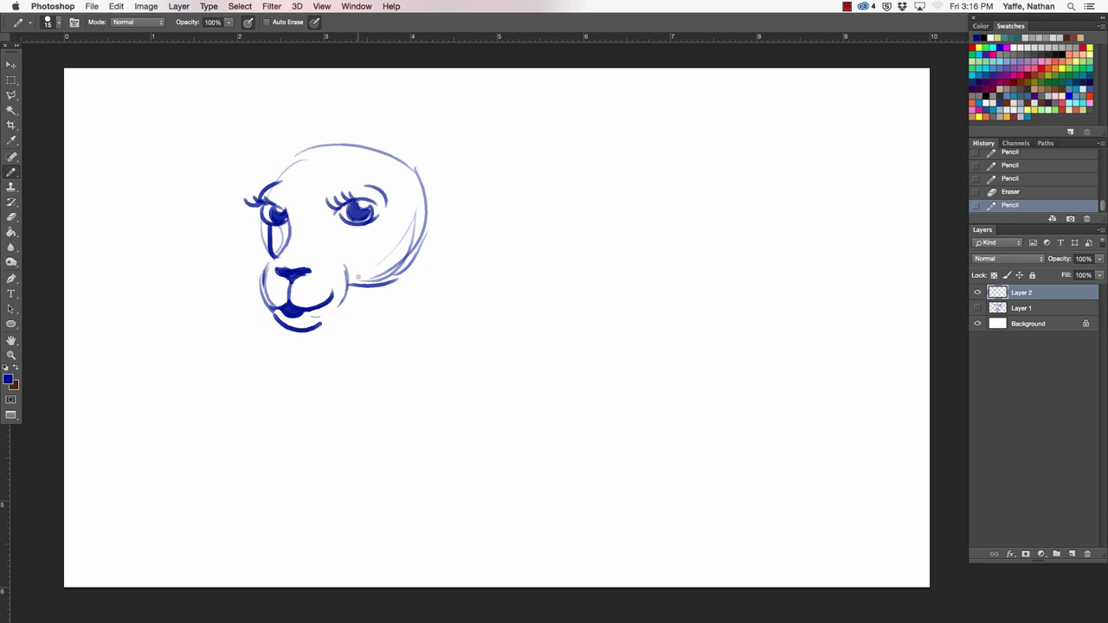
pyautogui.moveTo(410, 215); pyautogui.dragTo(414, 266)
pyautogui.moveTo(274, 176); pyautogui.dragTo(322, 146)
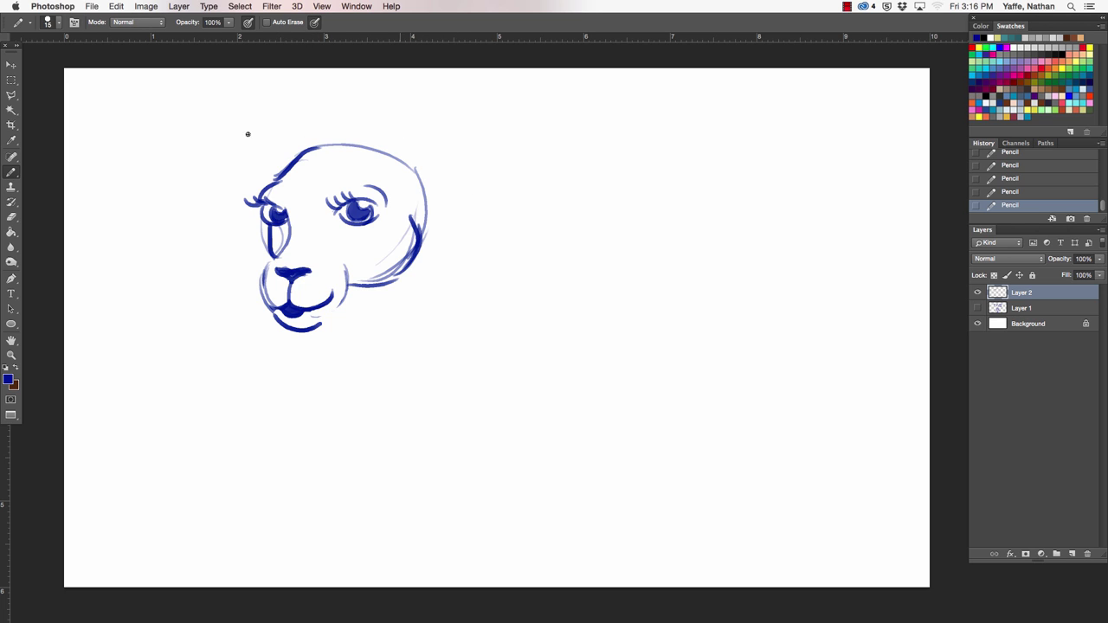
# - Move the head sketch down the canvas and draw two tall ears on top of it with the Pencil tool
pyautogui.press('v')
pyautogui.moveTo(385, 188); pyautogui.dragTo(384, 226)
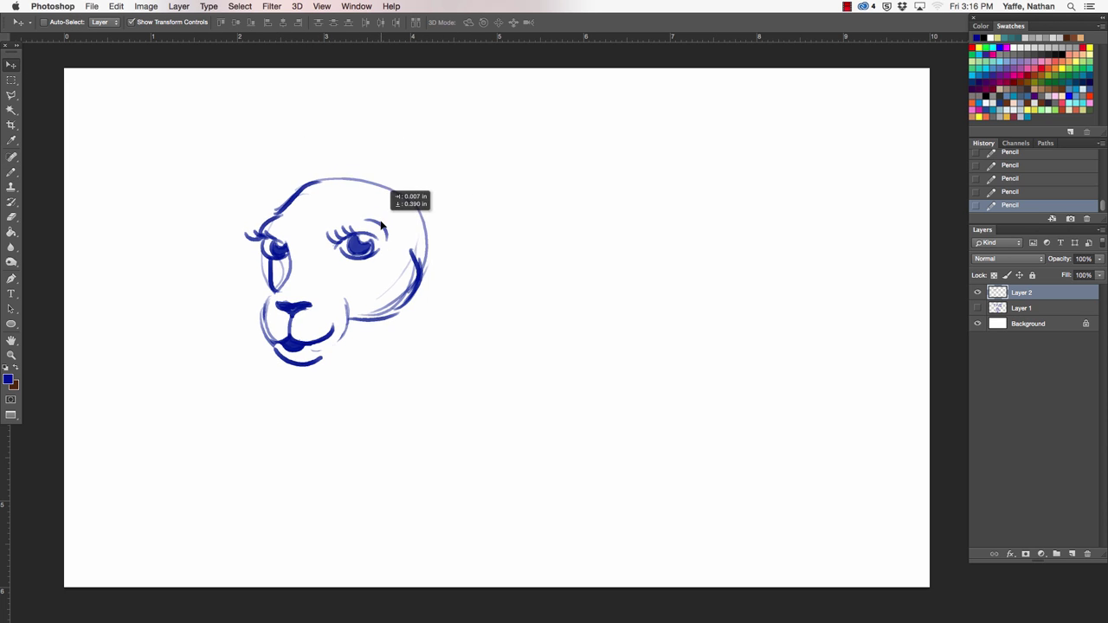
pyautogui.click(11, 172)
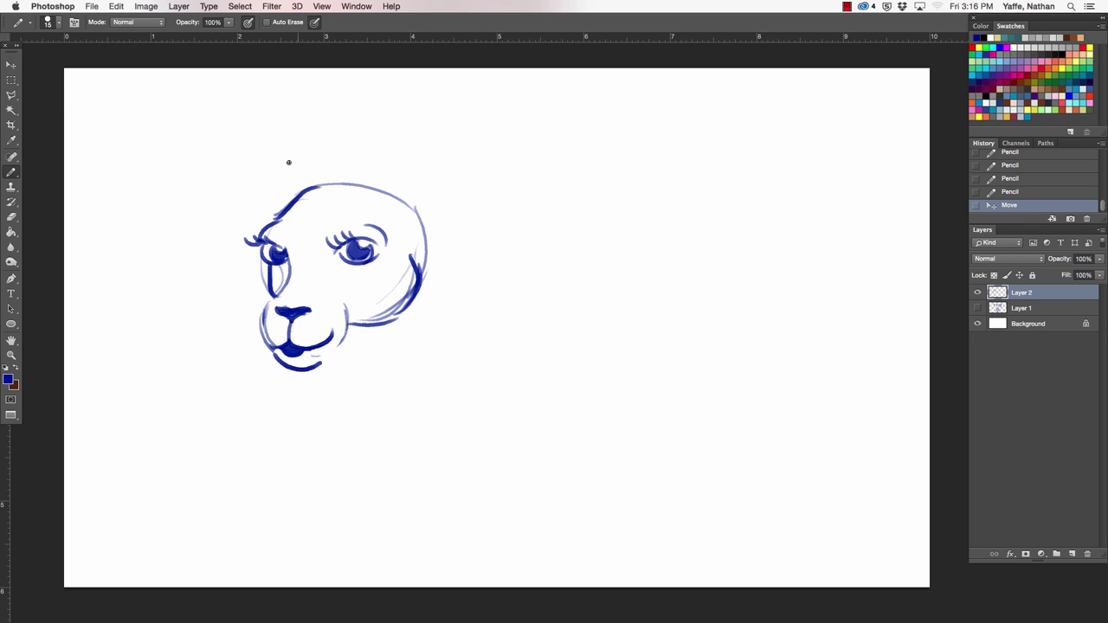
pyautogui.moveTo(287, 196)
pyautogui.mouseDown()
pyautogui.moveTo(260, 108)
pyautogui.moveTo(280, 100)
pyautogui.moveTo(266, 101)
pyautogui.moveTo(328, 185)
pyautogui.moveTo(397, 179)
pyautogui.moveTo(435, 100)
pyautogui.moveTo(452, 136)
pyautogui.mouseUp()
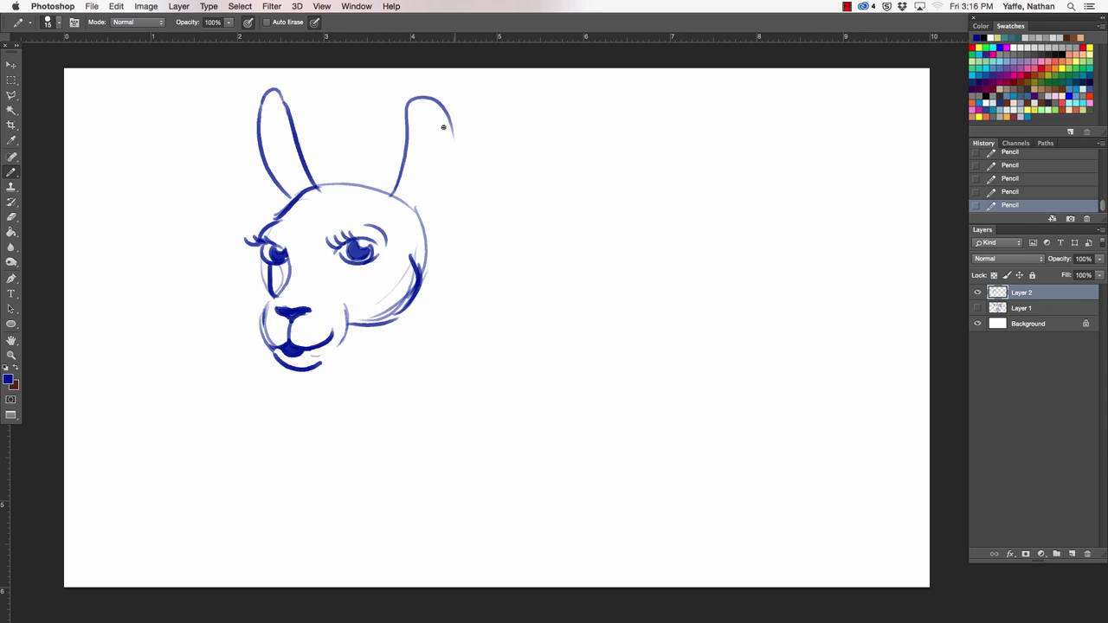
pyautogui.moveTo(411, 227)
pyautogui.mouseDown()
pyautogui.moveTo(447, 189)
pyautogui.moveTo(451, 136)
pyautogui.mouseUp()
# - Redraw the far ear as a shorter, pointed shape and erase the overlapping strokes at its base
pyautogui.press('e')
pyautogui.moveTo(298, 133)
pyautogui.mouseDown()
pyautogui.moveTo(267, 94)
pyautogui.moveTo(271, 171)
pyautogui.moveTo(293, 148)
pyautogui.moveTo(280, 107)
pyautogui.moveTo(286, 137)
pyautogui.moveTo(264, 104)
pyautogui.moveTo(254, 134)
pyautogui.moveTo(258, 119)
pyautogui.moveTo(265, 170)
pyautogui.moveTo(284, 198)
pyautogui.mouseUp()
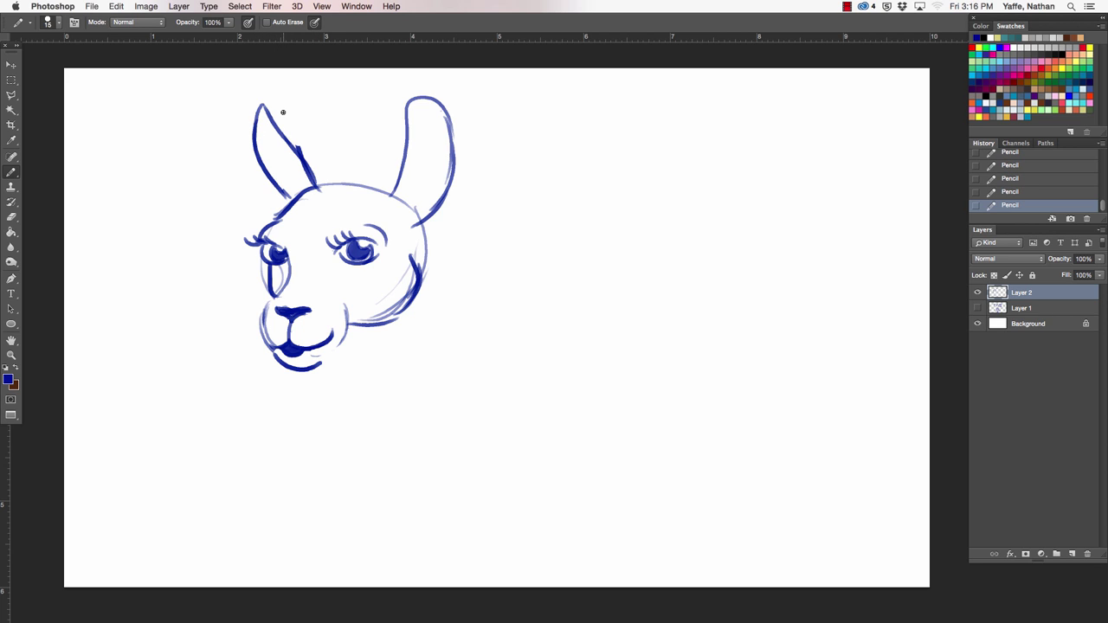
pyautogui.moveTo(303, 147); pyautogui.dragTo(316, 175)
pyautogui.moveTo(303, 172); pyautogui.dragTo(315, 187)
pyautogui.click(319, 192)
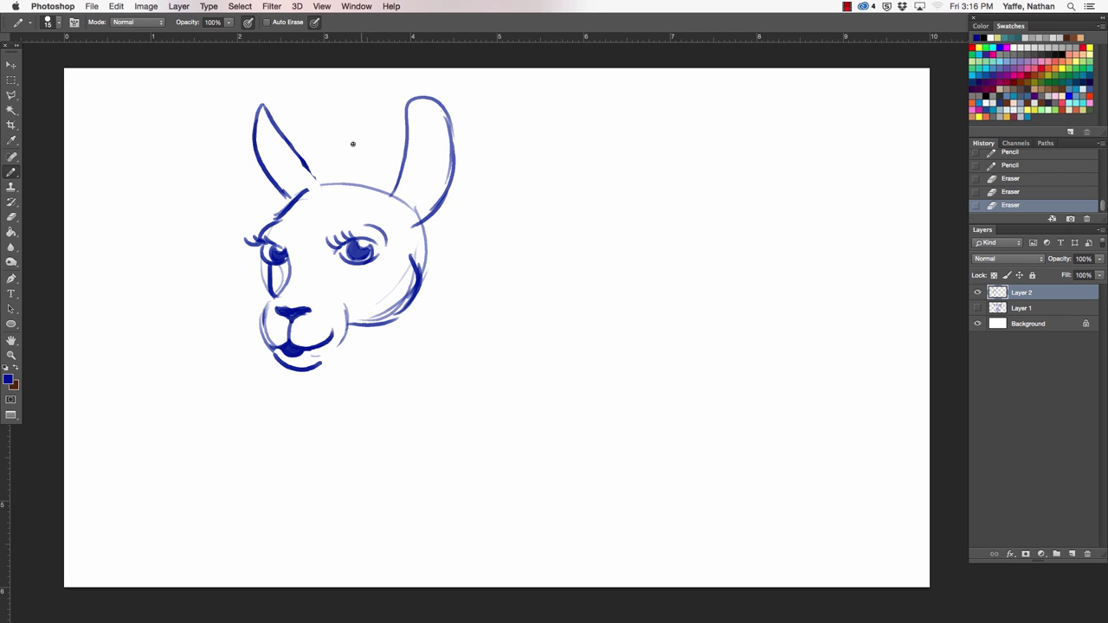
# - Draw the crown between the ears, the back of the neck and the front outline of the muzzle
pyautogui.moveTo(319, 177); pyautogui.dragTo(386, 184)
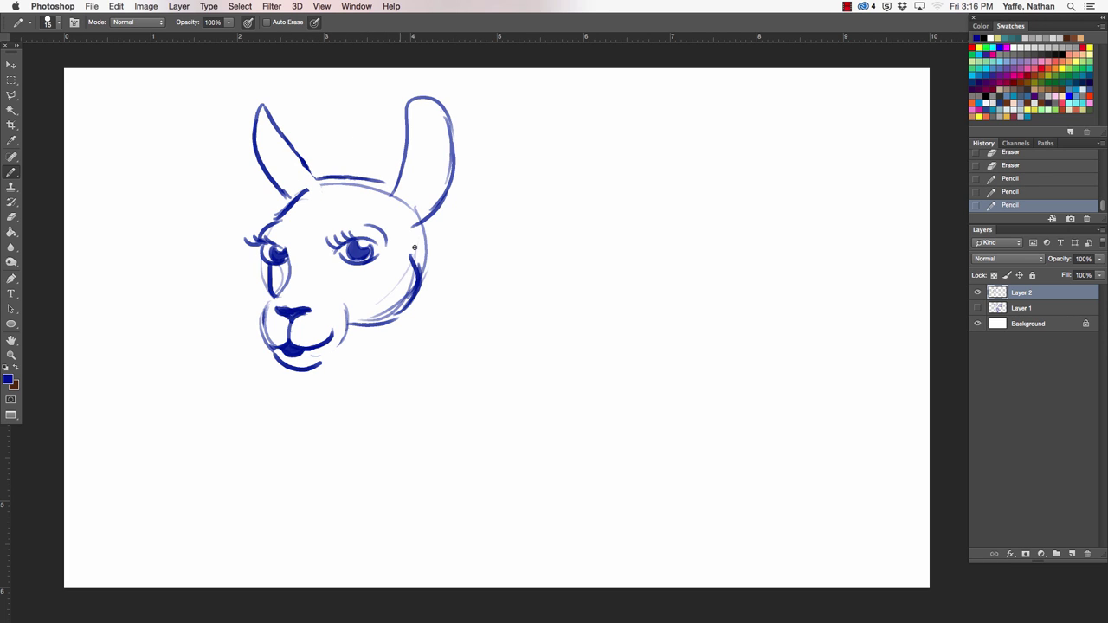
pyautogui.moveTo(423, 223)
pyautogui.mouseDown()
pyautogui.moveTo(453, 278)
pyautogui.moveTo(459, 331)
pyautogui.mouseUp()
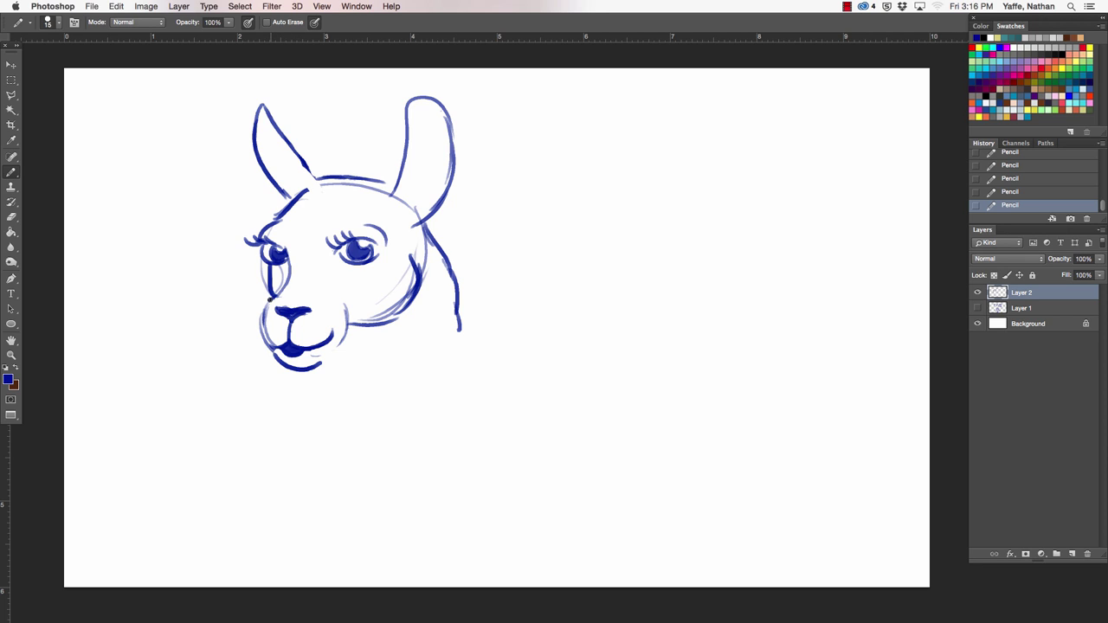
pyautogui.moveTo(270, 300); pyautogui.dragTo(276, 349)
pyautogui.moveTo(260, 302)
pyautogui.mouseDown()
pyautogui.moveTo(261, 345)
pyautogui.moveTo(275, 296)
pyautogui.moveTo(266, 292)
pyautogui.moveTo(270, 306)
pyautogui.mouseUp()
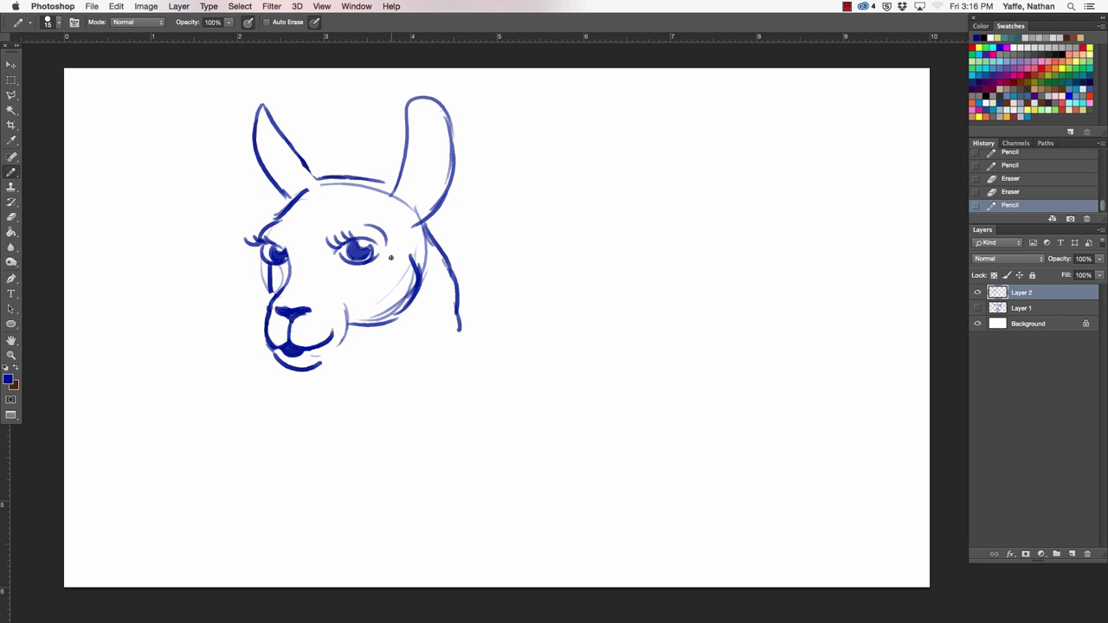
# - Add creases under both eyes and redraw the cheek line beside the mouth, erasing the old stroke
pyautogui.moveTo(374, 269)
pyautogui.mouseDown()
pyautogui.moveTo(267, 271)
pyautogui.moveTo(266, 259)
pyautogui.moveTo(262, 278)
pyautogui.moveTo(279, 268)
pyautogui.mouseUp()
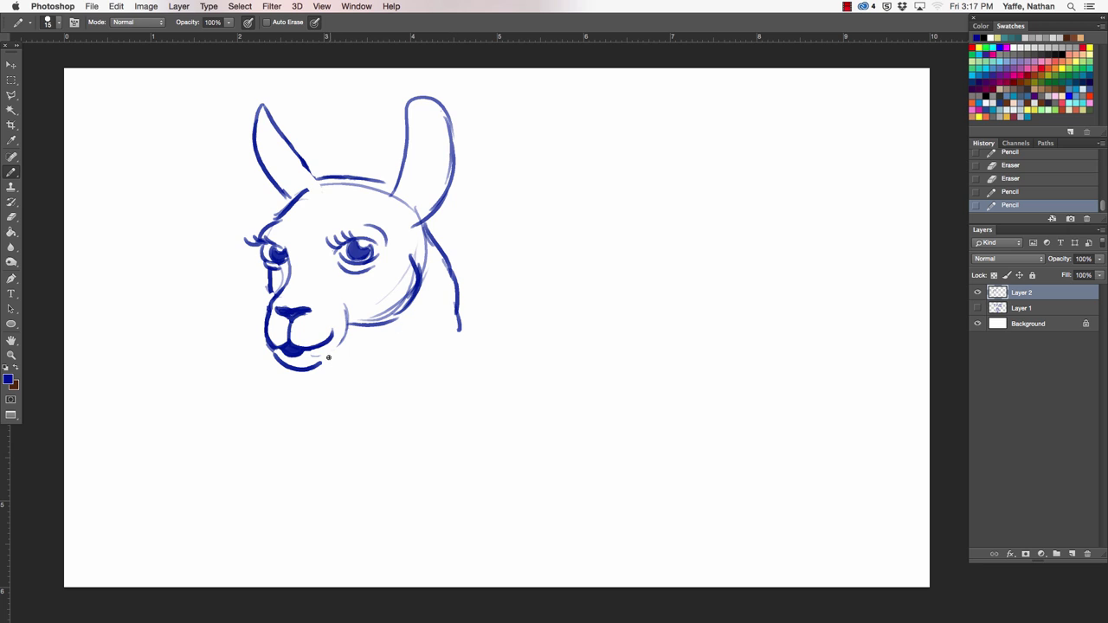
pyautogui.moveTo(369, 307); pyautogui.dragTo(336, 346)
pyautogui.press('e')
pyautogui.moveTo(344, 296); pyautogui.dragTo(344, 315)
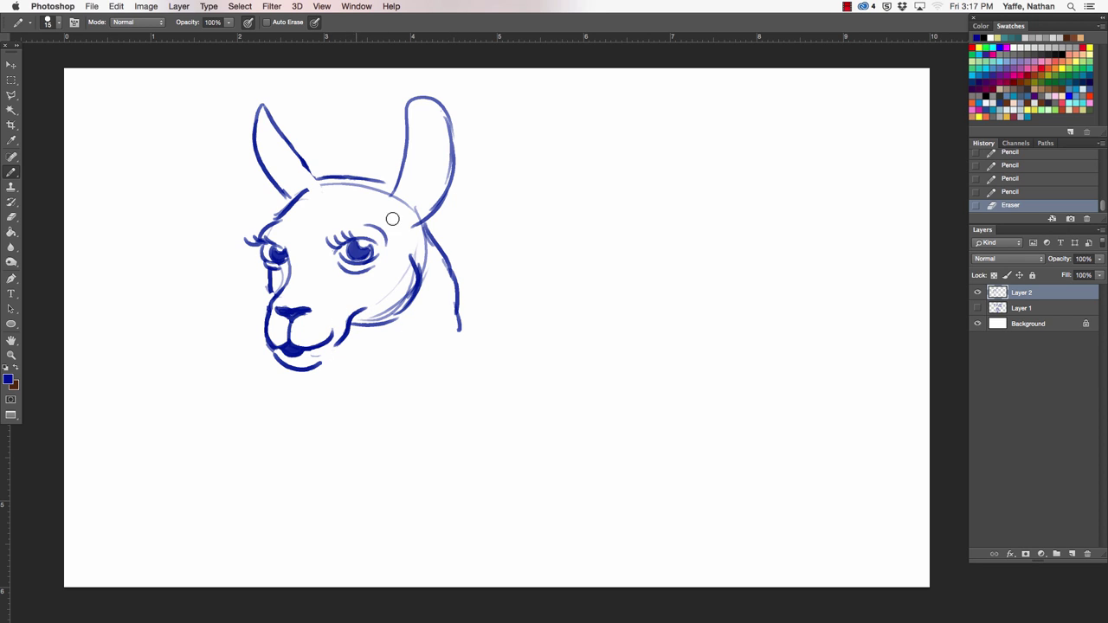
# - Draw a short crease inside the near eye and jagged, furry outlines along the front and back of the neck
pyautogui.press('b')
pyautogui.moveTo(326, 262); pyautogui.dragTo(330, 287)
pyautogui.moveTo(300, 379); pyautogui.dragTo(303, 447)
pyautogui.moveTo(457, 308); pyautogui.dragTo(468, 435)
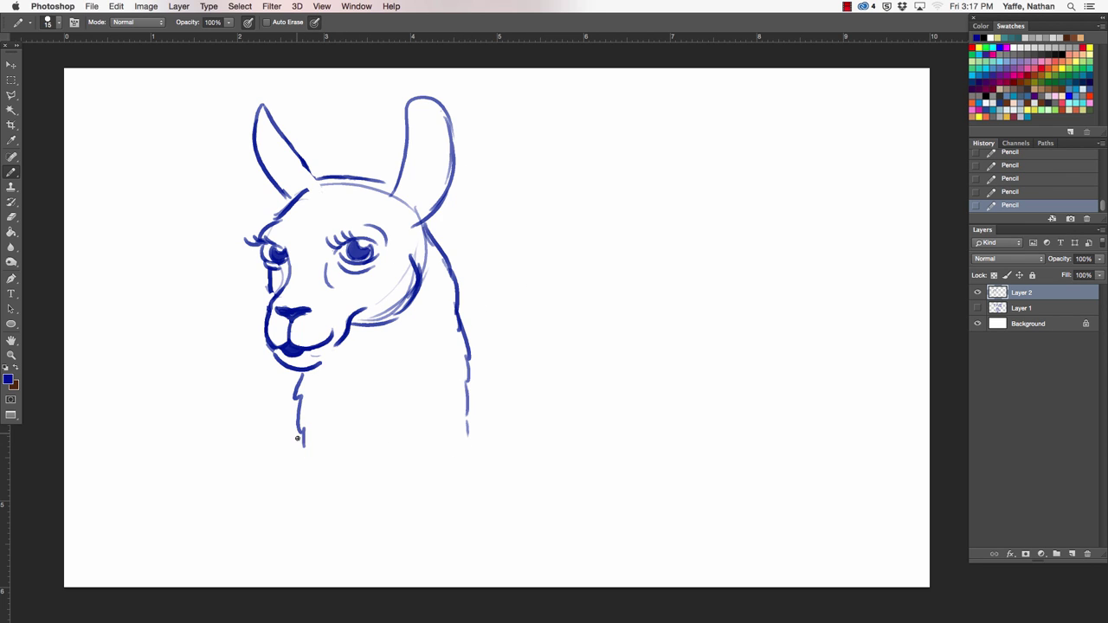
pyautogui.moveTo(297, 438); pyautogui.dragTo(303, 505)
# - Erase the old head guideline under the crown and draw inner fold lines with shading in both ears
pyautogui.moveTo(386, 304); pyautogui.dragTo(405, 287)
pyautogui.moveTo(420, 236); pyautogui.dragTo(420, 252)
pyautogui.moveTo(415, 208)
pyautogui.mouseDown()
pyautogui.moveTo(405, 193)
pyautogui.moveTo(385, 202)
pyautogui.moveTo(326, 185)
pyautogui.mouseUp()
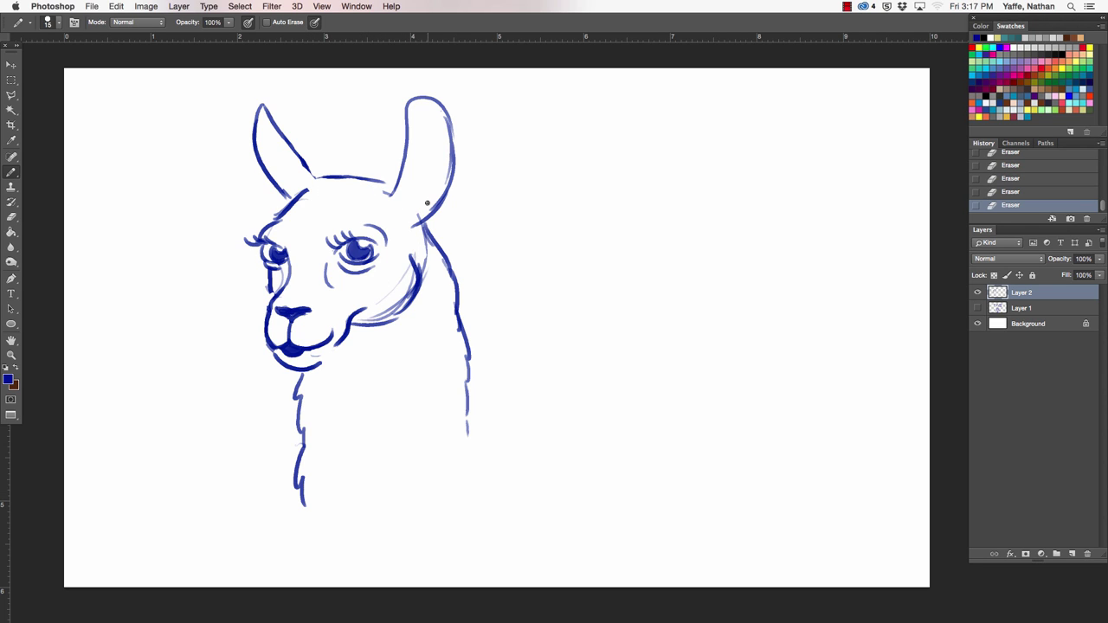
pyautogui.moveTo(417, 111); pyautogui.dragTo(416, 208)
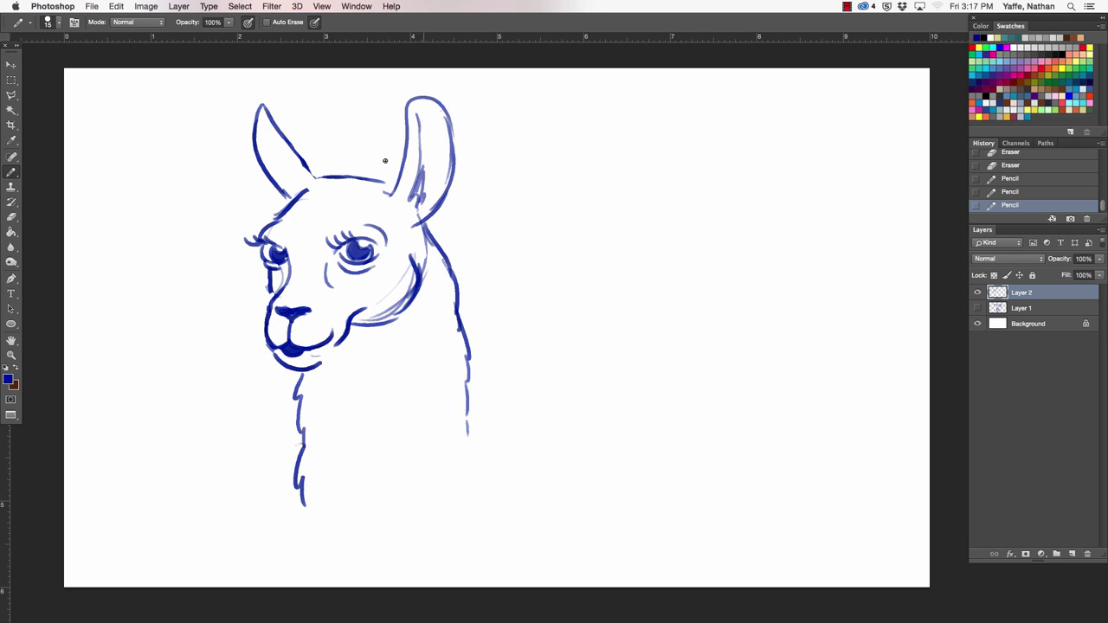
pyautogui.moveTo(262, 124)
pyautogui.mouseDown()
pyautogui.moveTo(292, 193)
pyautogui.moveTo(265, 120)
pyautogui.mouseUp()
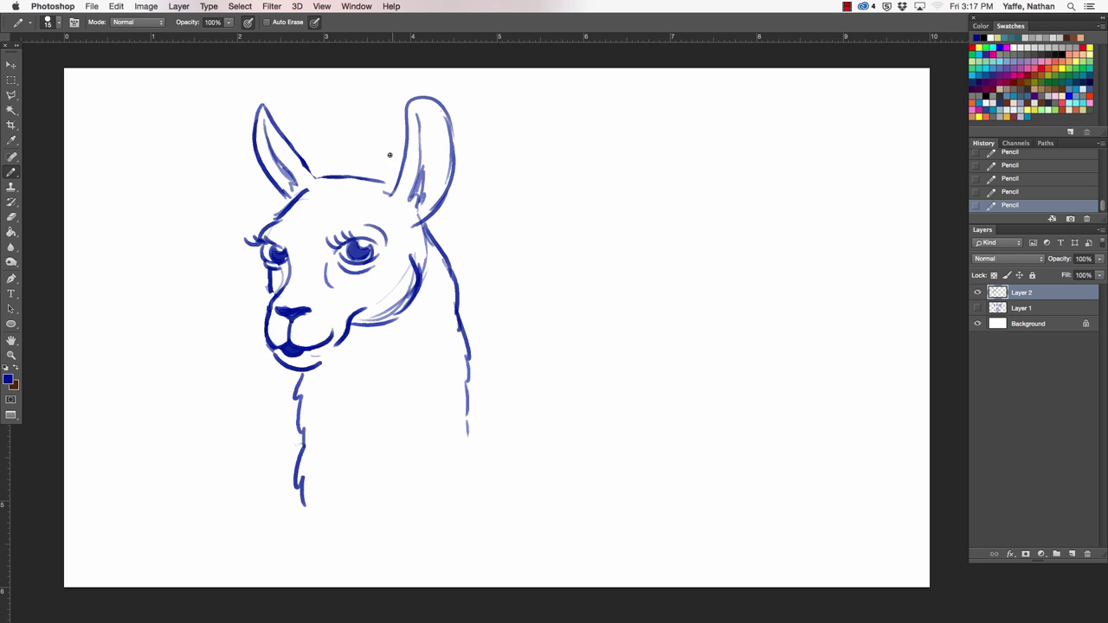
# - Touch up the area beneath the far eye and thicken the crown line down to the near ear
pyautogui.moveTo(285, 273); pyautogui.dragTo(279, 278)
pyautogui.moveTo(279, 277); pyautogui.dragTo(286, 265)
pyautogui.moveTo(334, 183); pyautogui.dragTo(384, 184)
pyautogui.moveTo(337, 184); pyautogui.dragTo(390, 189)
pyautogui.moveTo(372, 180); pyautogui.dragTo(395, 194)
# - Redraw both sides of the neck so it widens toward the base, and erase the old neck strokes
pyautogui.moveTo(302, 417); pyautogui.dragTo(305, 507)
pyautogui.moveTo(301, 373); pyautogui.dragTo(267, 502)
pyautogui.moveTo(469, 356); pyautogui.dragTo(495, 493)
pyautogui.moveTo(465, 381); pyautogui.dragTo(466, 431)
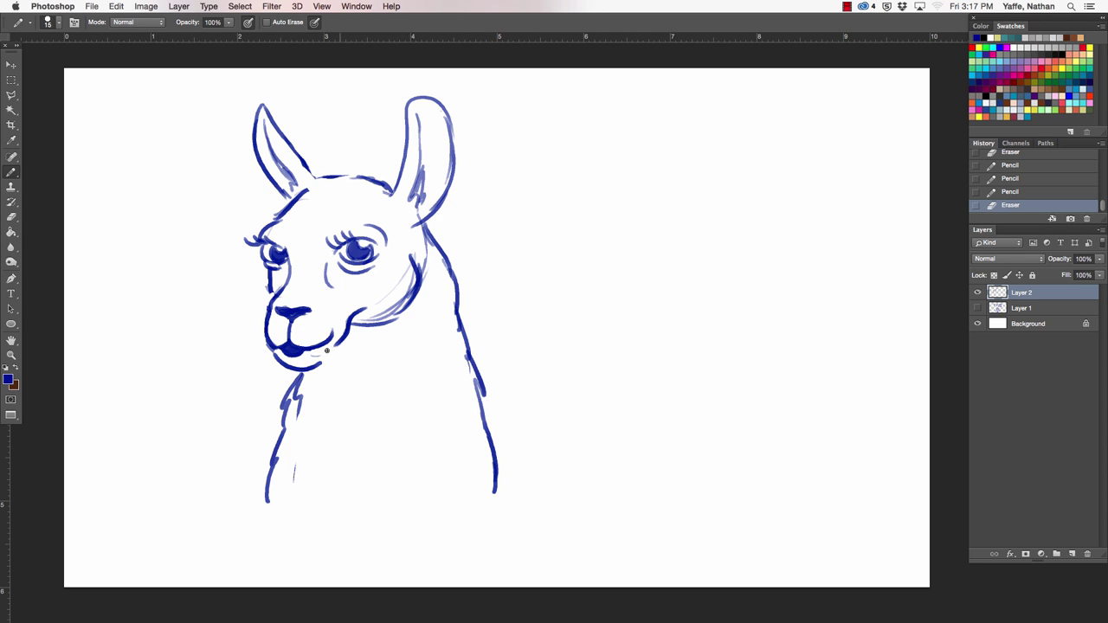
# - Extend the chin line up to the cheek and redraw the upper eyelids of both eyes as flat, half-closed lids
pyautogui.moveTo(316, 350); pyautogui.dragTo(335, 363)
pyautogui.click(414, 216)
pyautogui.press('e')
pyautogui.moveTo(351, 239)
pyautogui.mouseDown()
pyautogui.moveTo(338, 238)
pyautogui.moveTo(370, 232)
pyautogui.mouseUp()
pyautogui.moveTo(269, 240); pyautogui.dragTo(379, 243)
pyautogui.moveTo(379, 243)
pyautogui.mouseDown()
pyautogui.moveTo(377, 254)
pyautogui.moveTo(340, 246)
pyautogui.moveTo(355, 234)
pyautogui.mouseUp()
pyautogui.moveTo(260, 249)
pyautogui.mouseDown()
pyautogui.moveTo(274, 242)
pyautogui.moveTo(246, 240)
pyautogui.moveTo(282, 241)
pyautogui.moveTo(245, 235)
pyautogui.moveTo(273, 237)
pyautogui.moveTo(261, 227)
pyautogui.mouseUp()
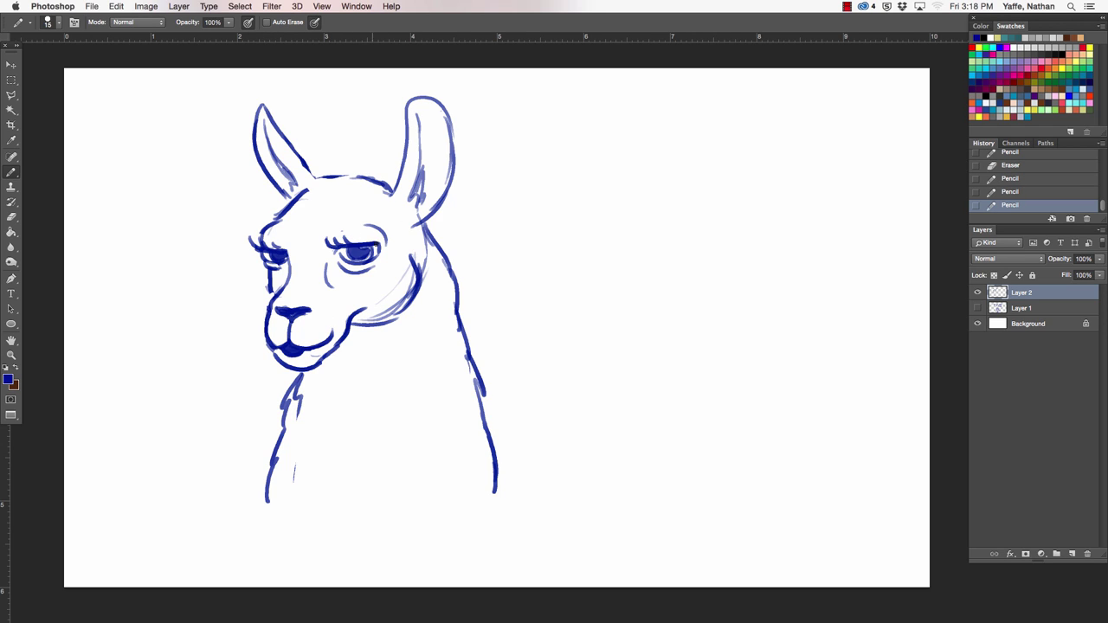
pyautogui.moveTo(355, 243); pyautogui.dragTo(363, 236)
# - Close the front of the chin outline and clean up stray marks around the chin and the near ear
pyautogui.moveTo(274, 348); pyautogui.dragTo(304, 364)
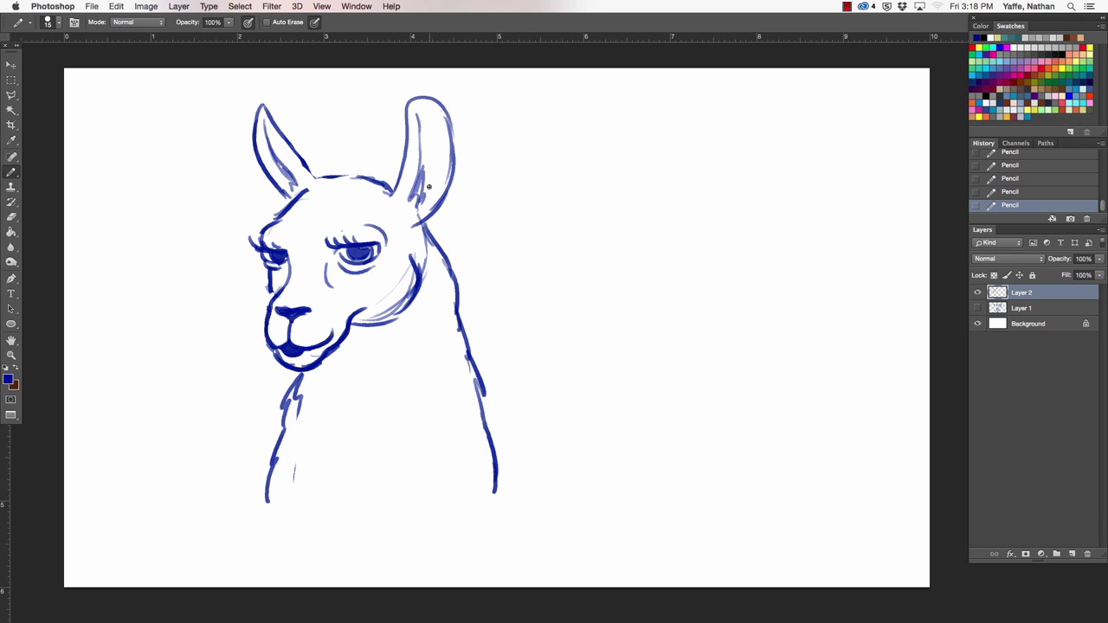
pyautogui.moveTo(289, 359); pyautogui.dragTo(307, 360)
pyautogui.click(314, 356)
pyautogui.click(412, 98)
# - Move the llama sketch toward the canvas's left side, duplicate its layer twice, and arrange the copies evenly in a row beside it
pyautogui.press('v')
pyautogui.moveTo(439, 252)
pyautogui.mouseDown()
pyautogui.moveTo(340, 264)
pyautogui.moveTo(345, 249)
pyautogui.moveTo(595, 272)
pyautogui.moveTo(585, 260)
pyautogui.moveTo(595, 242)
pyautogui.mouseUp()
pyautogui.press('super+j')
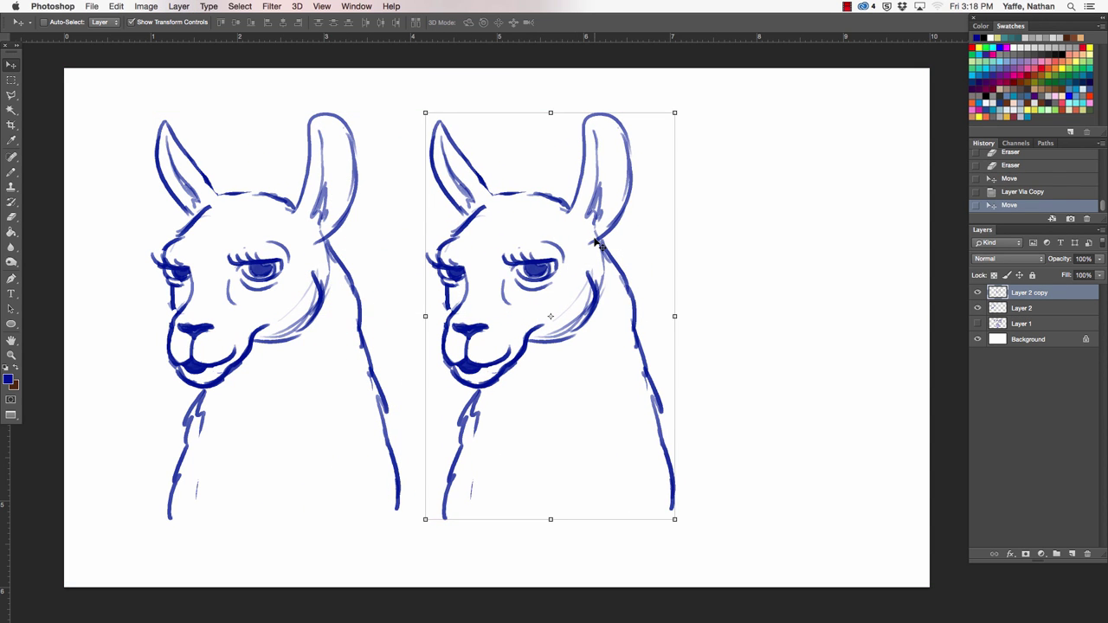
pyautogui.press('super+j')
pyautogui.moveTo(556, 320); pyautogui.dragTo(810, 292)
pyautogui.moveTo(605, 295)
pyautogui.mouseDown()
pyautogui.moveTo(611, 303)
pyautogui.moveTo(603, 296)
pyautogui.mouseUp()
# - Select the three llama layers together, leaving the background out, and move them down and slightly left on the canvas
pyautogui.keyDown('shift'); pyautogui.click(322, 297); pyautogui.keyUp('shift')
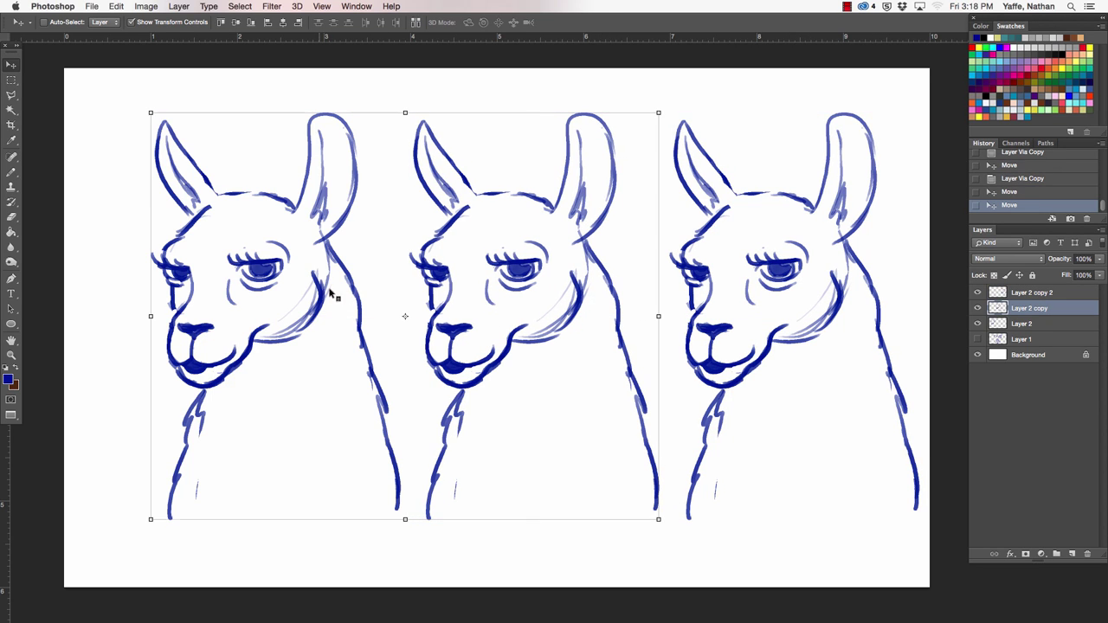
pyautogui.keyDown('shift'); pyautogui.click(718, 234); pyautogui.keyUp('shift')
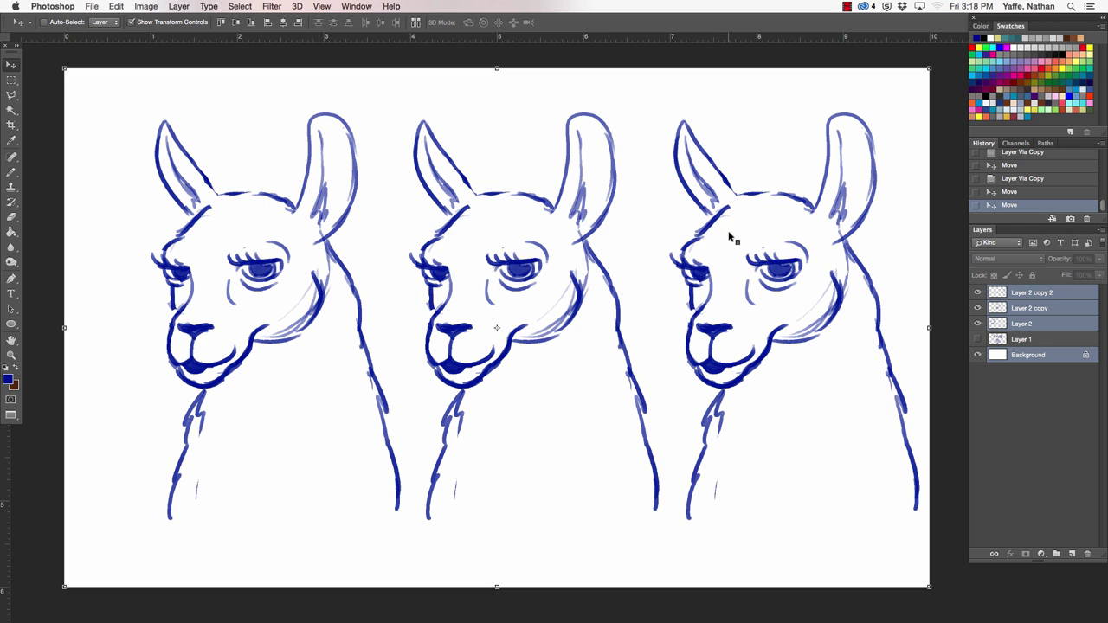
pyautogui.keyDown('shift'); pyautogui.click(715, 229); pyautogui.keyUp('shift')
pyautogui.keyDown('shift'); pyautogui.click(718, 231); pyautogui.keyUp('shift')
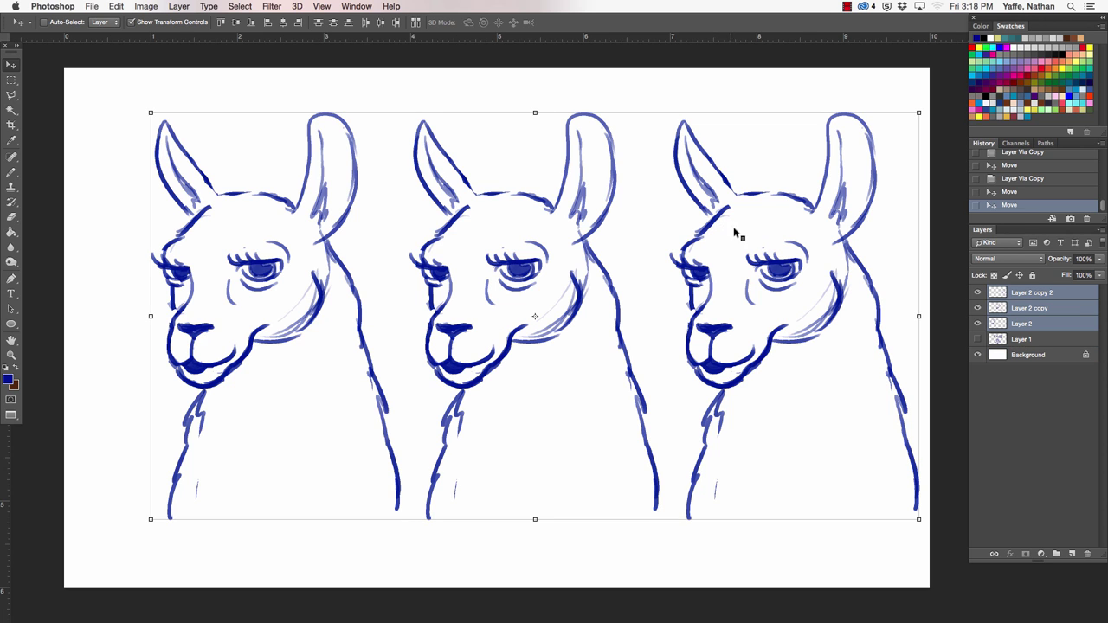
pyautogui.moveTo(774, 249); pyautogui.dragTo(759, 242)
pyautogui.moveTo(790, 313); pyautogui.dragTo(790, 355)
pyautogui.moveTo(848, 423)
pyautogui.mouseDown()
pyautogui.moveTo(840, 415)
pyautogui.moveTo(850, 422)
pyautogui.mouseUp()
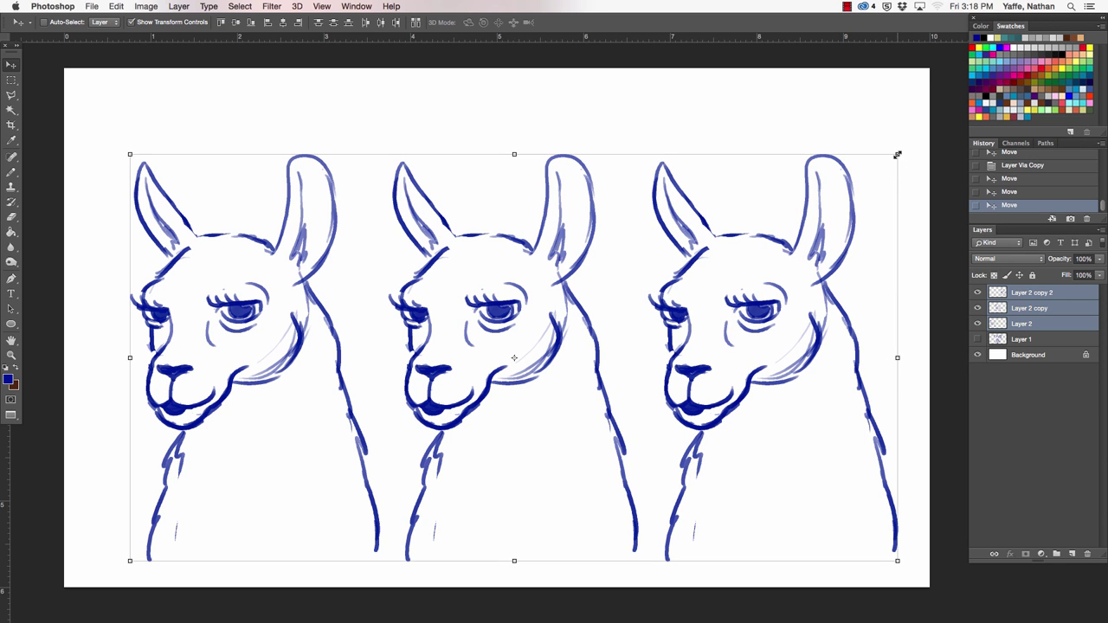
# - Scale the three llamas down together proportionally and reposition them near the canvas's centre
pyautogui.moveTo(898, 155); pyautogui.dragTo(822, 229)
pyautogui.moveTo(752, 376); pyautogui.dragTo(782, 351)
pyautogui.press('Return')
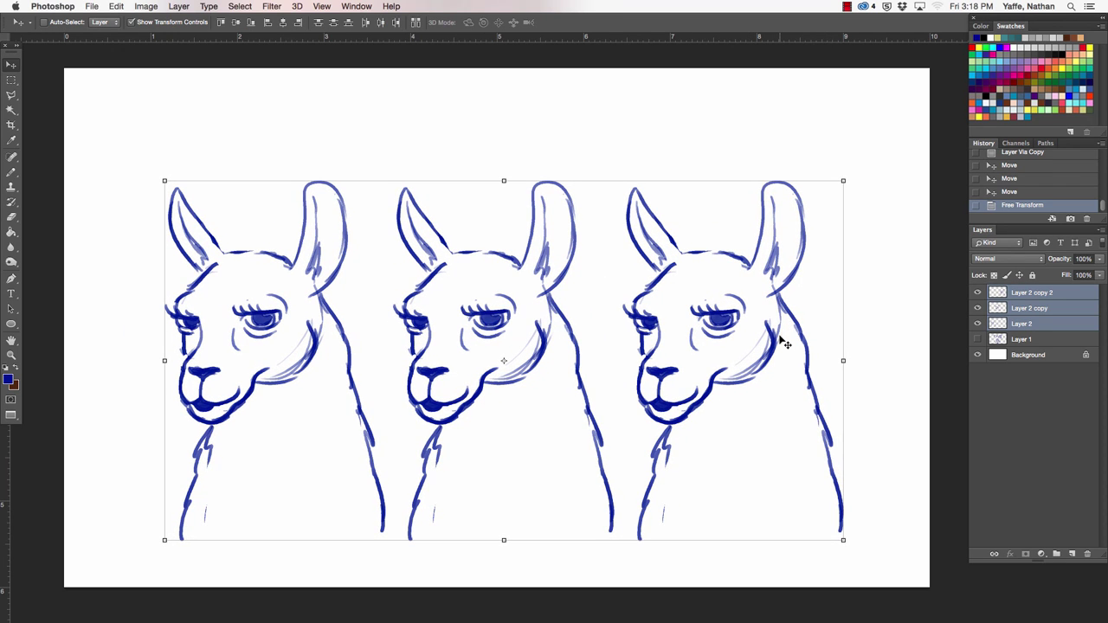
# - Move the three llamas down so their necks reach the canvas's lower edge
pyautogui.press('m')
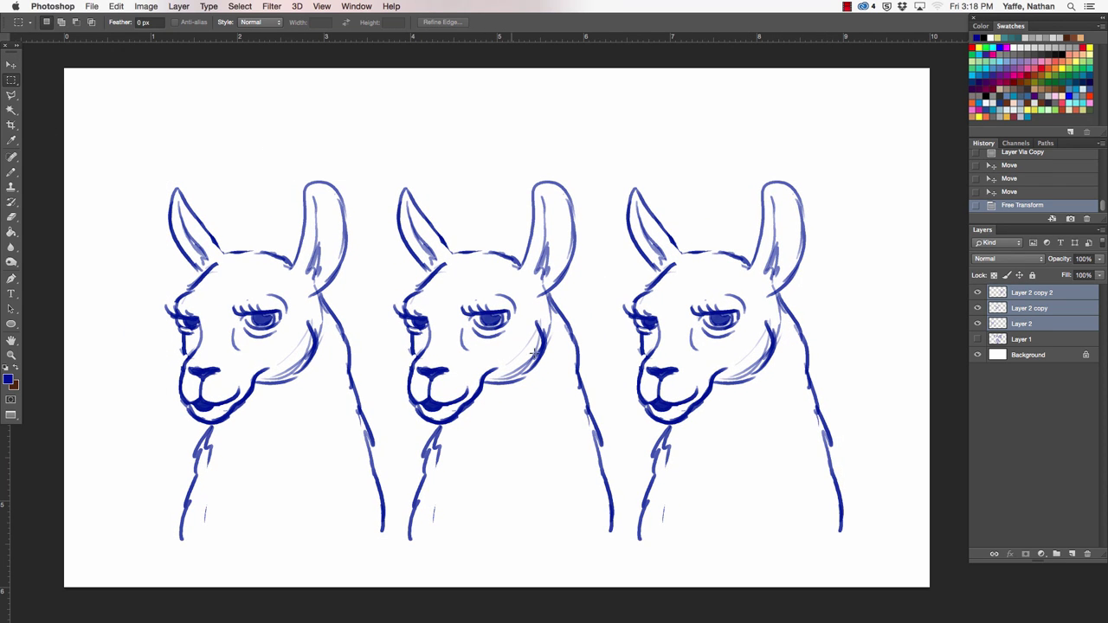
pyautogui.click(11, 171)
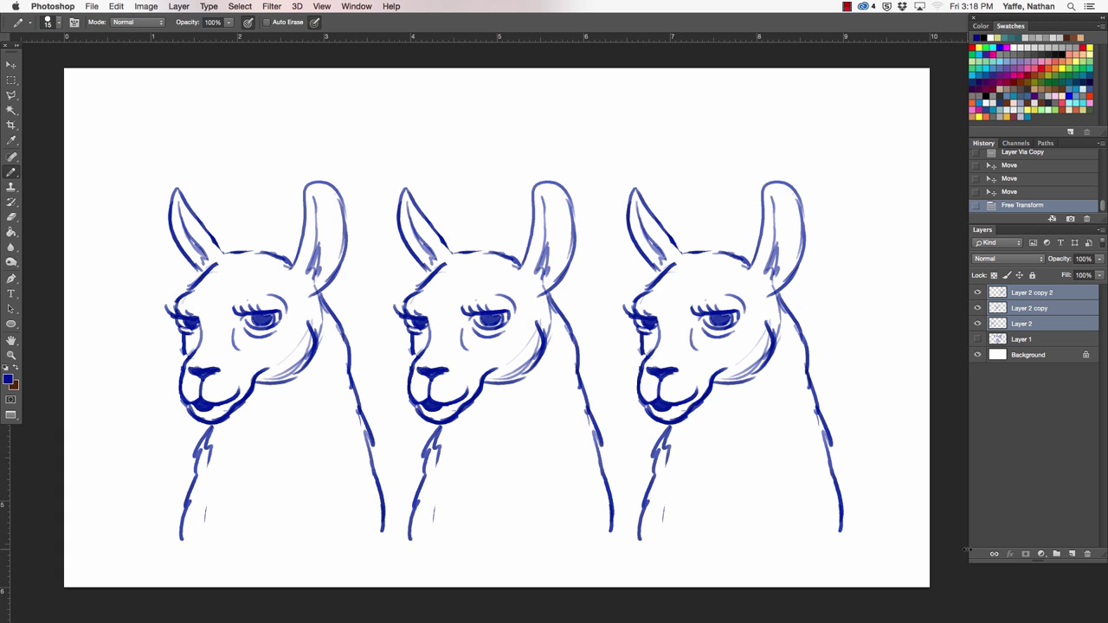
pyautogui.press('v')
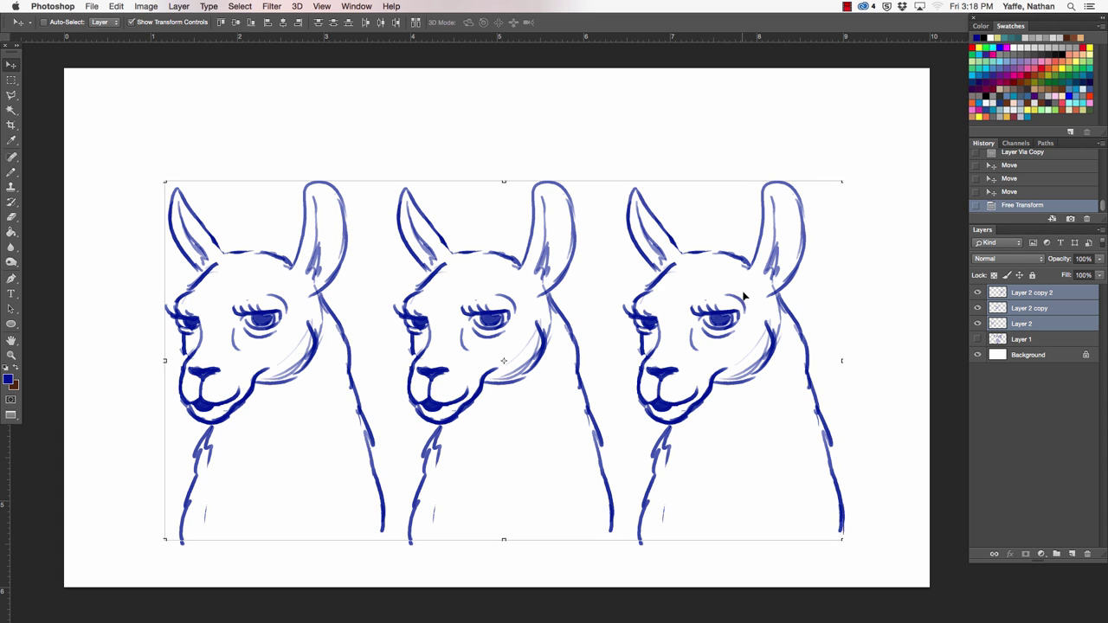
pyautogui.moveTo(746, 280); pyautogui.dragTo(749, 329)
# - Add a new empty layer above Layer 2 copy 2 and switch to the Pencil tool for drawing on it
pyautogui.press('a')
pyautogui.click(1031, 295)
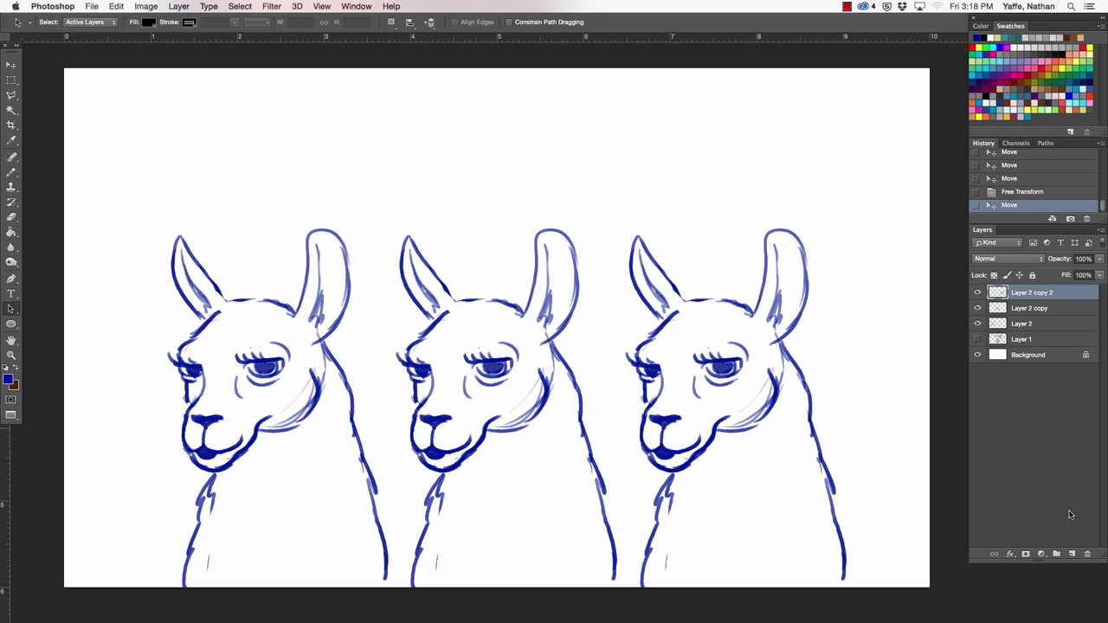
pyautogui.click(1072, 554)
pyautogui.press('b')
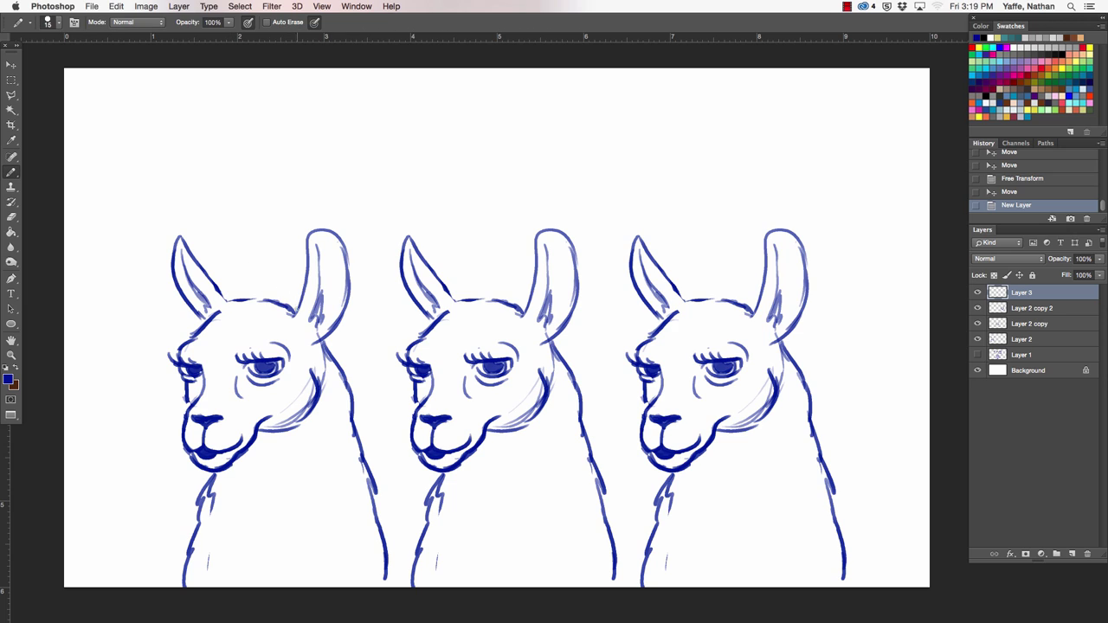
# - Draw a curved hair swoop over the first llama's head on Layer 3 and try to erase the ear lines inside it
pyautogui.moveTo(297, 310)
pyautogui.mouseDown()
pyautogui.moveTo(267, 256)
pyautogui.moveTo(214, 249)
pyautogui.moveTo(144, 320)
pyautogui.mouseUp()
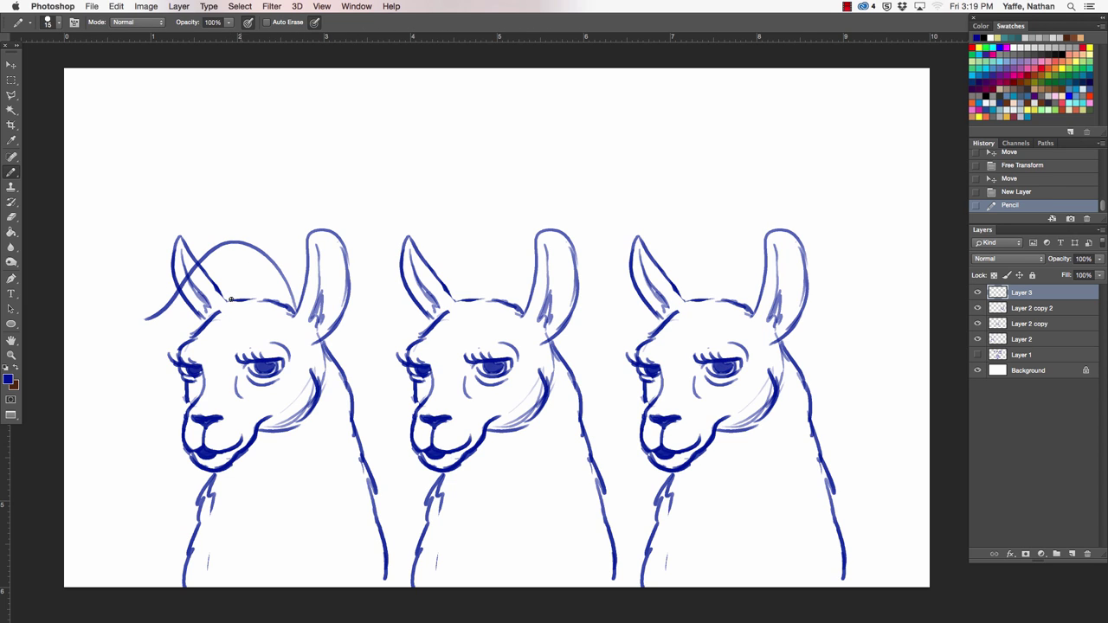
pyautogui.press('e')
pyautogui.moveTo(207, 270); pyautogui.dragTo(219, 295)
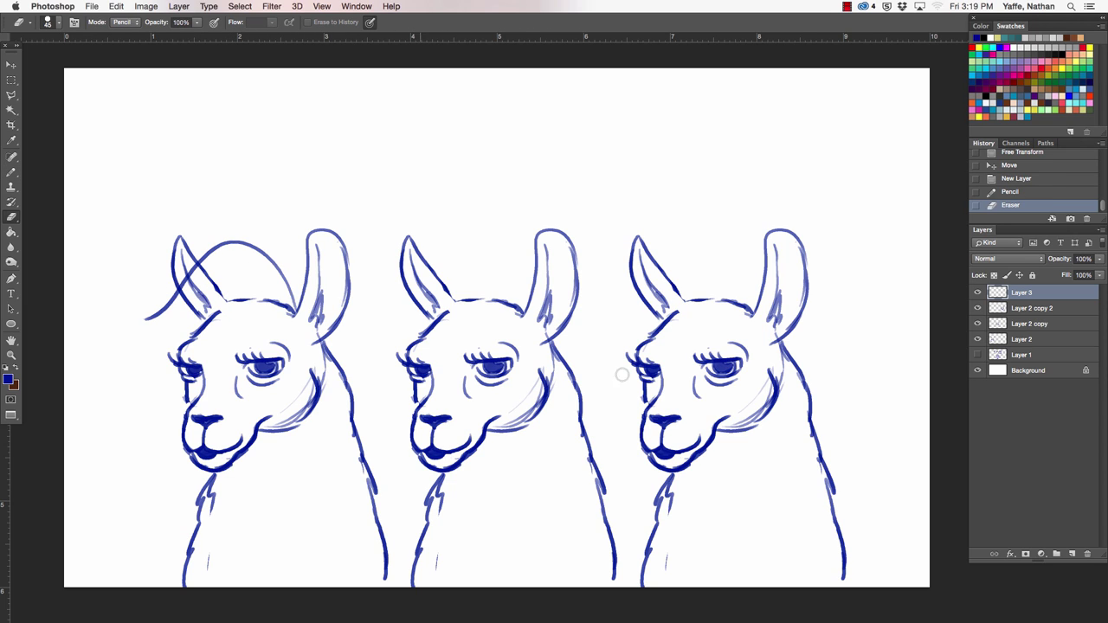
# - Merge Layer 3, Layer 2 copy 2, Layer 2 copy and Layer 2 into a single layer
pyautogui.keyDown('shift'); pyautogui.click(1035, 309); pyautogui.keyUp('shift')
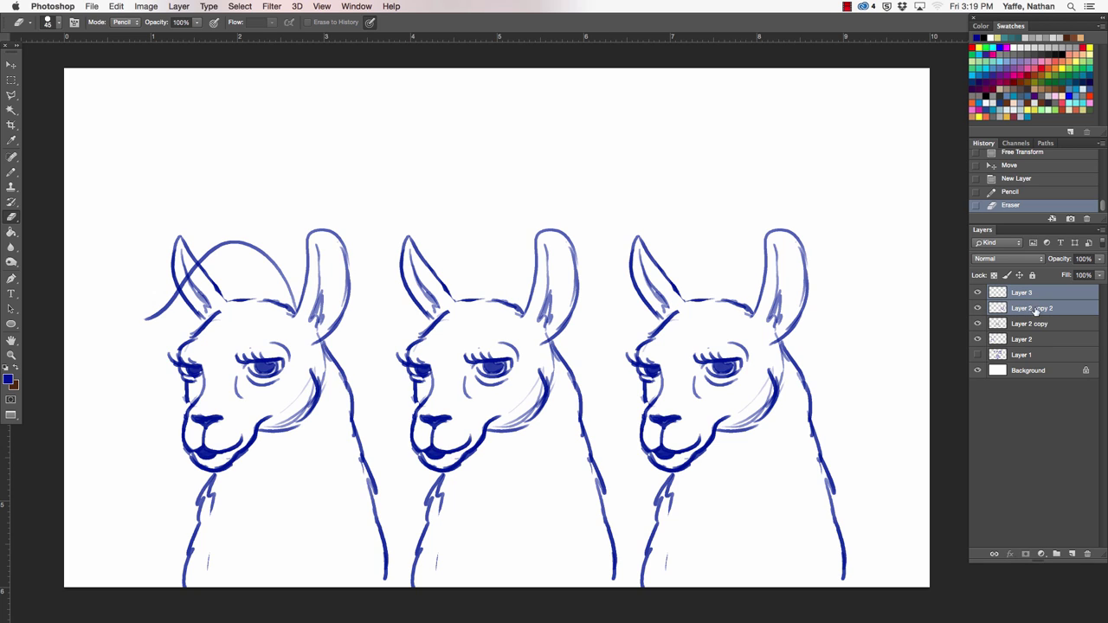
pyautogui.click(1034, 340)
pyautogui.keyDown('shift'); pyautogui.click(1036, 292); pyautogui.keyUp('shift')
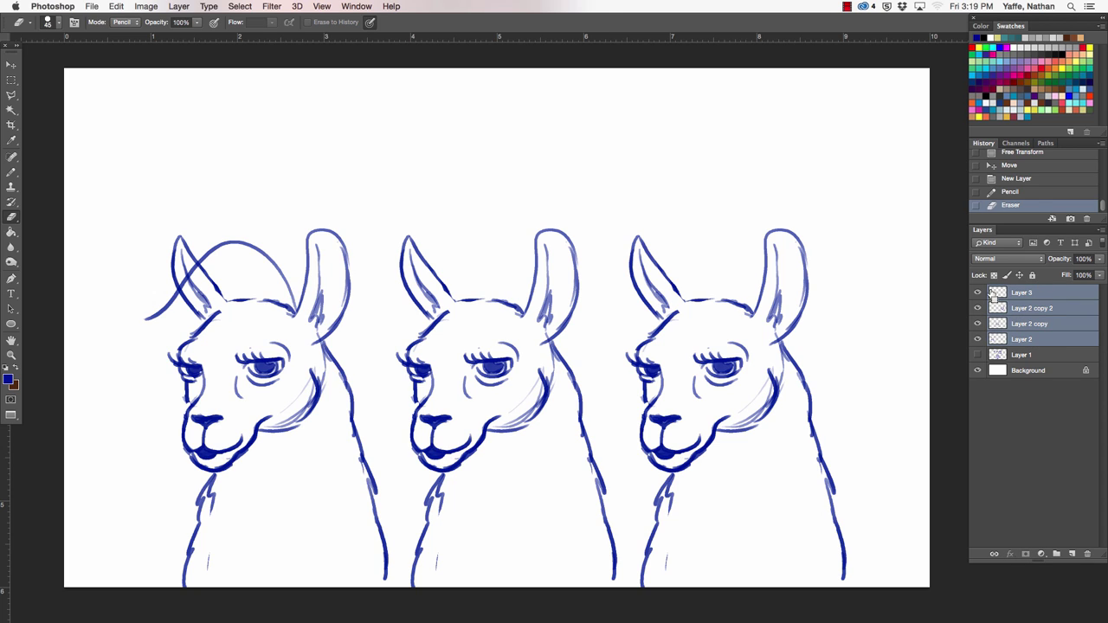
pyautogui.press('super+e')
# - Erase the ear lines inside the first llama's hair swoop and draw a long wavy lock falling beside its face
pyautogui.moveTo(183, 298)
pyautogui.mouseDown()
pyautogui.moveTo(201, 279)
pyautogui.moveTo(210, 290)
pyautogui.moveTo(201, 313)
pyautogui.moveTo(228, 294)
pyautogui.moveTo(130, 324)
pyautogui.moveTo(165, 326)
pyautogui.moveTo(173, 300)
pyautogui.moveTo(120, 325)
pyautogui.moveTo(157, 335)
pyautogui.moveTo(170, 430)
pyautogui.moveTo(151, 456)
pyautogui.moveTo(165, 487)
pyautogui.moveTo(196, 502)
pyautogui.mouseUp()
pyautogui.press('b')
pyautogui.press('e')
pyautogui.press('b')
pyautogui.press('super+z')
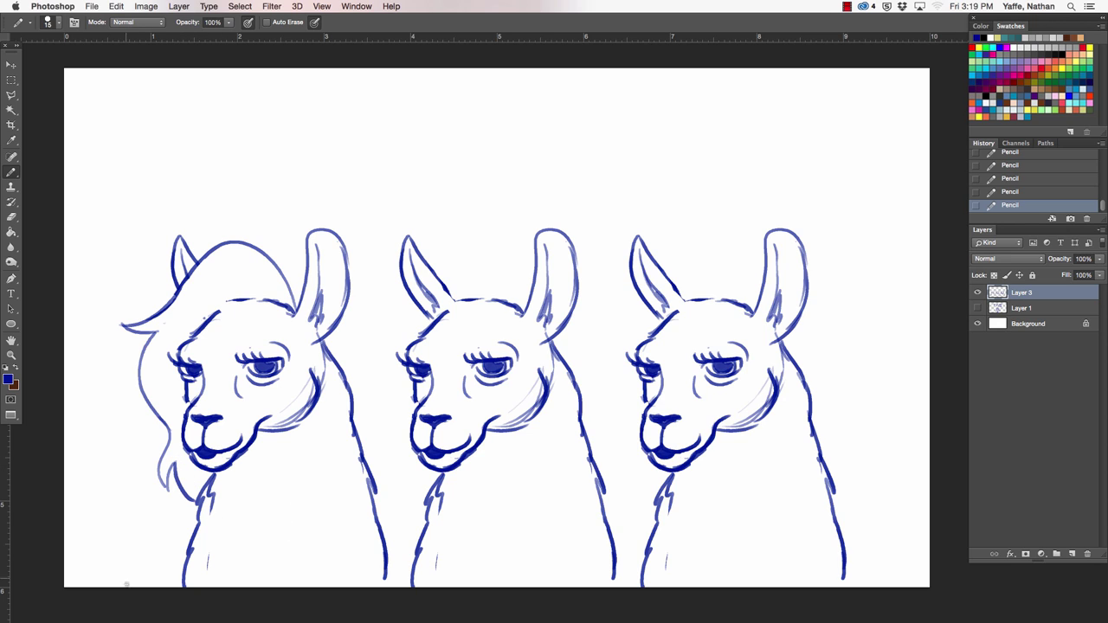
# - Sketch a raised hand beside the first llama and begin the outline of a phone held in it
pyautogui.moveTo(127, 585)
pyautogui.mouseDown()
pyautogui.moveTo(111, 511)
pyautogui.moveTo(103, 540)
pyautogui.moveTo(85, 525)
pyautogui.moveTo(91, 480)
pyautogui.moveTo(96, 512)
pyautogui.moveTo(119, 527)
pyautogui.mouseUp()
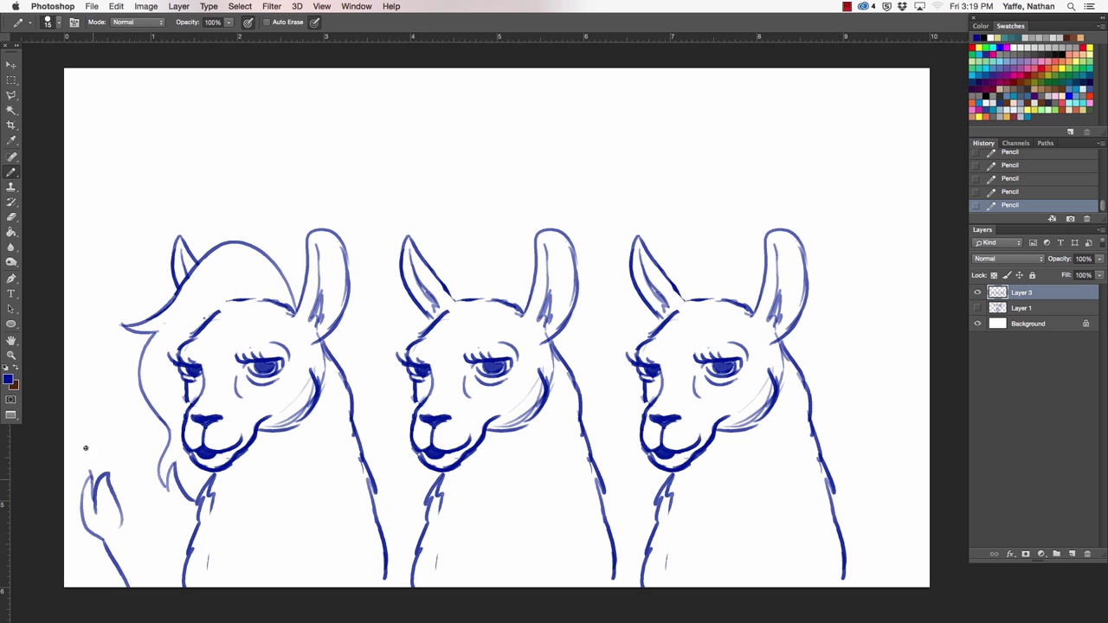
pyautogui.moveTo(86, 448)
pyautogui.mouseDown()
pyautogui.moveTo(129, 435)
pyautogui.moveTo(101, 438)
pyautogui.moveTo(130, 439)
pyautogui.moveTo(144, 499)
pyautogui.mouseUp()
pyautogui.press('e')
pyautogui.press('b')
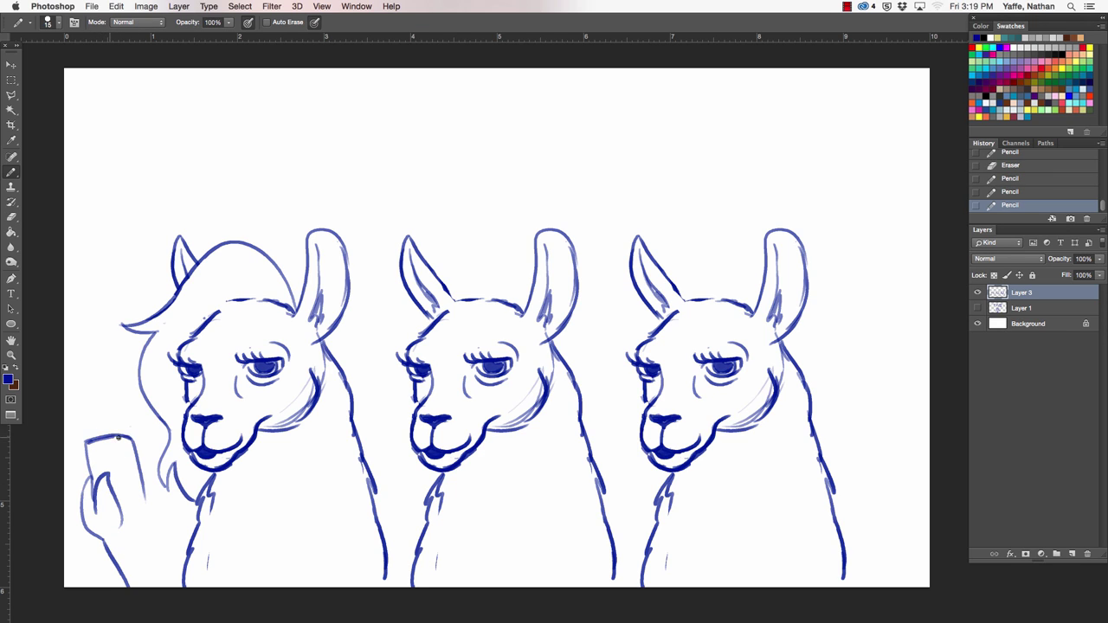
# - Complete the phone's outline with its side edge, and draw the forearm and the fingers gripping the phone
pyautogui.moveTo(118, 437)
pyautogui.mouseDown()
pyautogui.moveTo(151, 514)
pyautogui.moveTo(132, 467)
pyautogui.moveTo(143, 516)
pyautogui.moveTo(135, 554)
pyautogui.moveTo(104, 547)
pyautogui.moveTo(128, 581)
pyautogui.moveTo(140, 560)
pyautogui.moveTo(177, 617)
pyautogui.mouseUp()
pyautogui.press('e')
pyautogui.press('b')
pyautogui.press('e')
pyautogui.press('b')
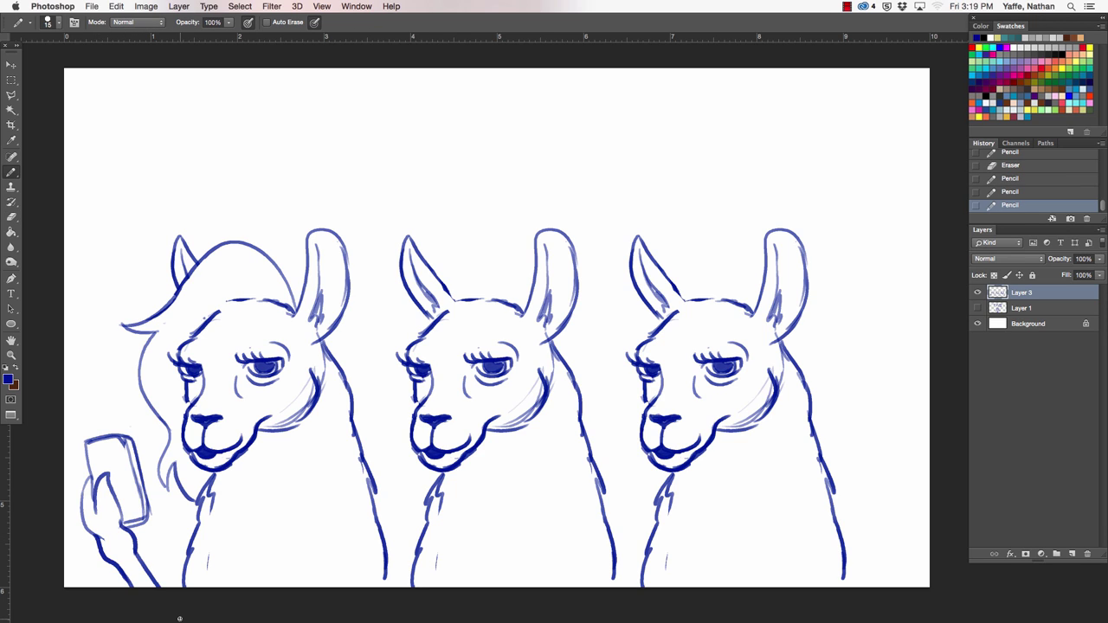
pyautogui.moveTo(84, 517); pyautogui.dragTo(95, 448)
pyautogui.moveTo(98, 514); pyautogui.dragTo(121, 528)
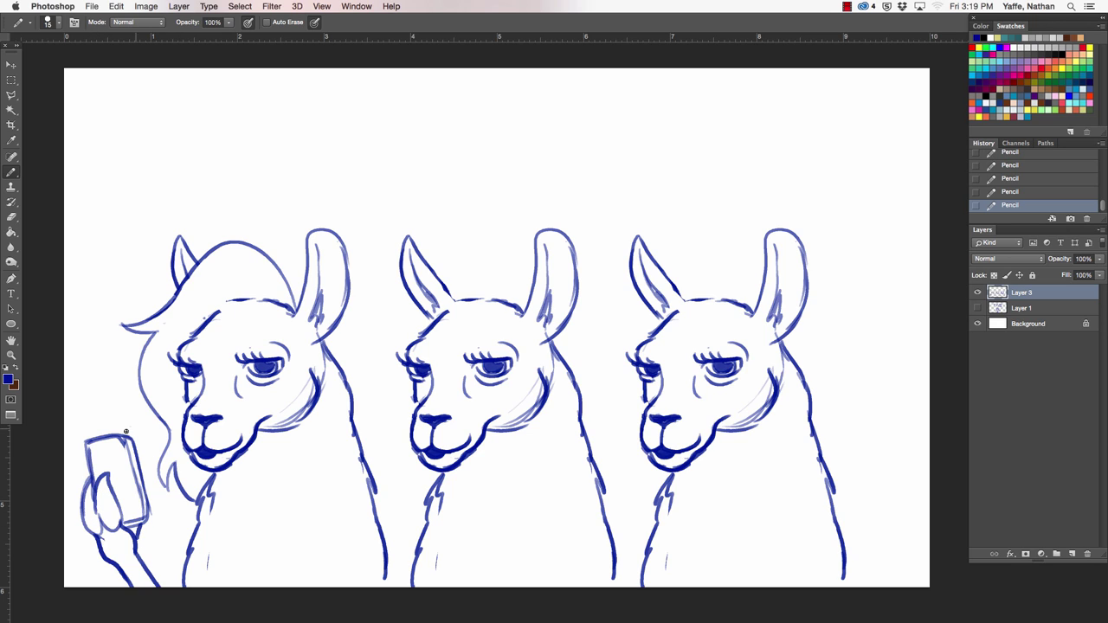
# - Erase and redraw the phone's outer long edge and corner with cleaner, straighter lines
pyautogui.press('e')
pyautogui.moveTo(128, 432); pyautogui.dragTo(141, 511)
pyautogui.press('b')
pyautogui.moveTo(114, 435)
pyautogui.mouseDown()
pyautogui.moveTo(145, 497)
pyautogui.moveTo(147, 517)
pyautogui.moveTo(135, 485)
pyautogui.moveTo(141, 520)
pyautogui.moveTo(152, 517)
pyautogui.mouseUp()
pyautogui.press('e')
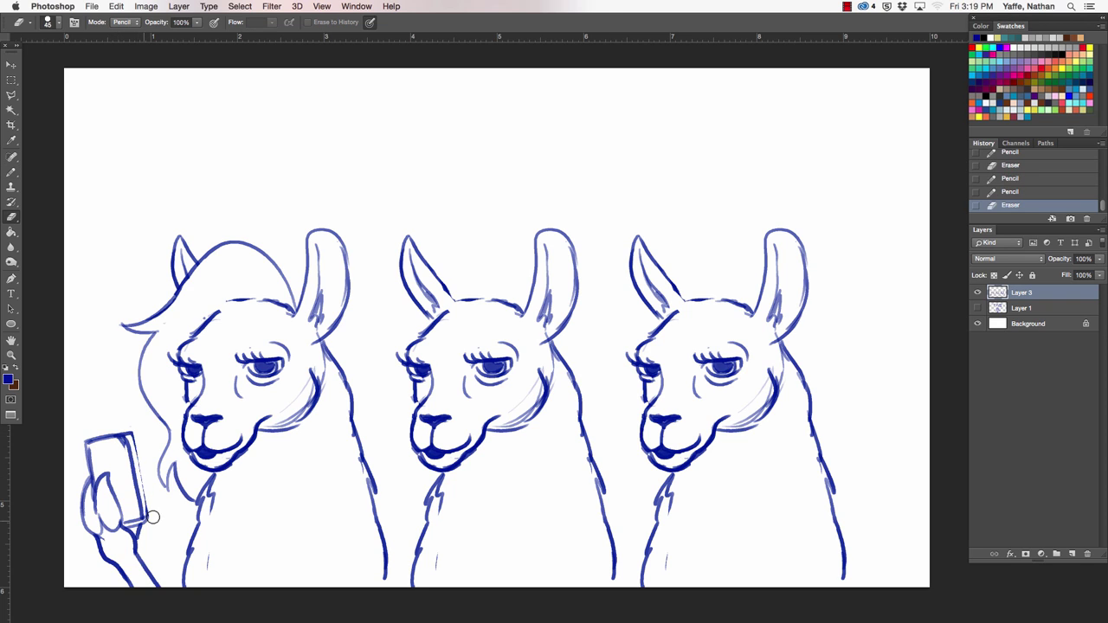
pyautogui.press('b')
pyautogui.moveTo(134, 435); pyautogui.dragTo(149, 520)
pyautogui.press('e')
pyautogui.moveTo(134, 430); pyautogui.dragTo(145, 432)
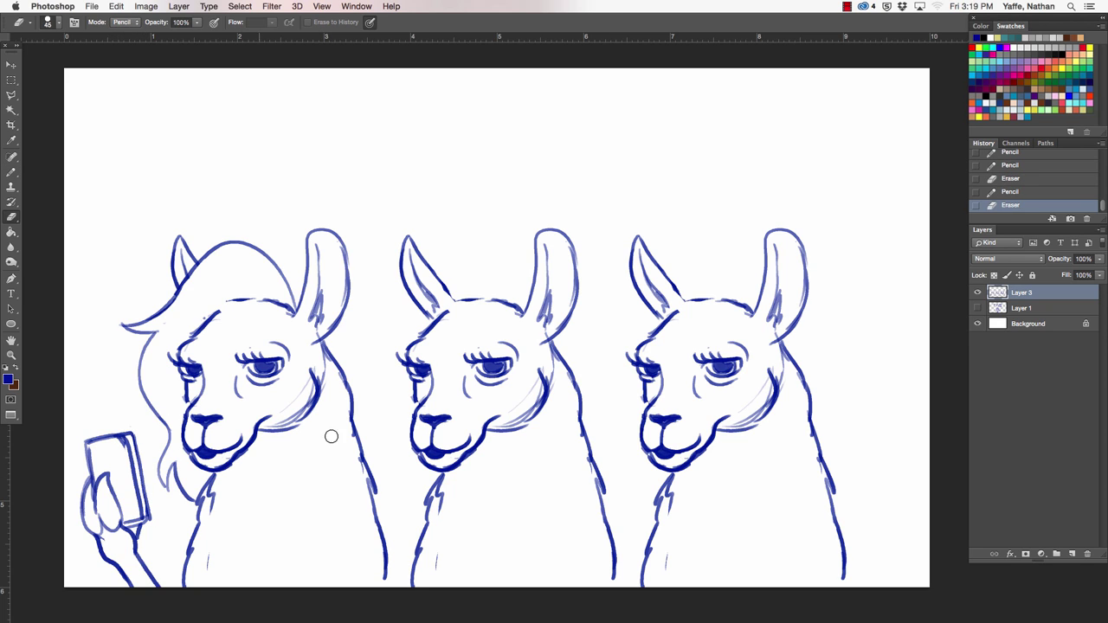
# - Erase the first llama's head contour between the ears, beneath the hair swoop
pyautogui.press('b')
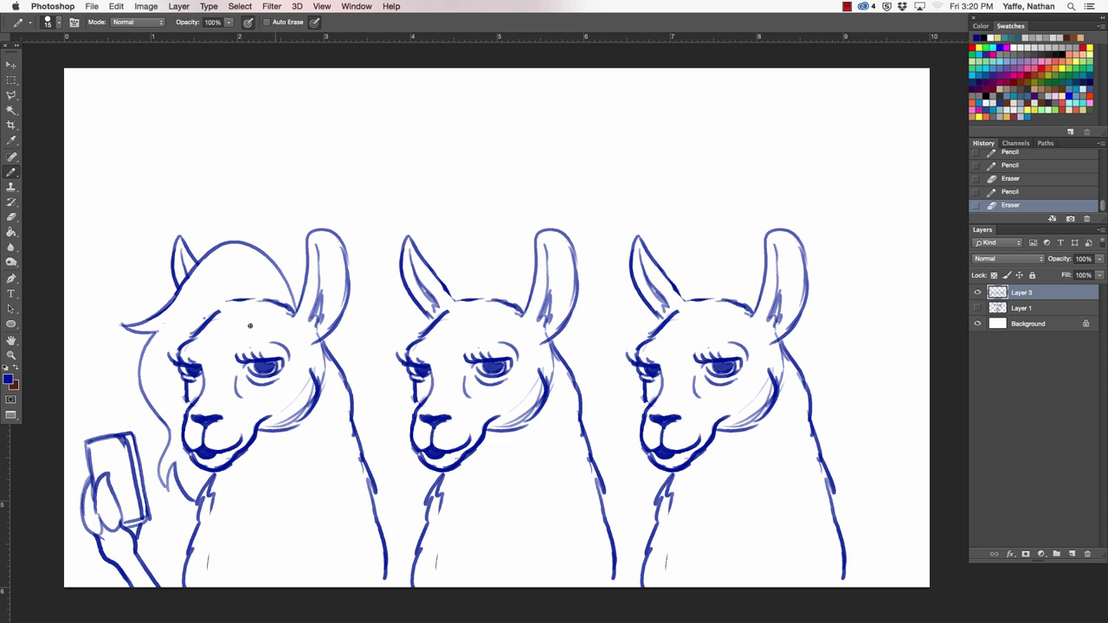
pyautogui.press('e')
pyautogui.moveTo(242, 298); pyautogui.dragTo(246, 299)
pyautogui.moveTo(228, 303)
pyautogui.mouseDown()
pyautogui.moveTo(217, 310)
pyautogui.moveTo(272, 305)
pyautogui.mouseUp()
pyautogui.press('b')
pyautogui.press('b')
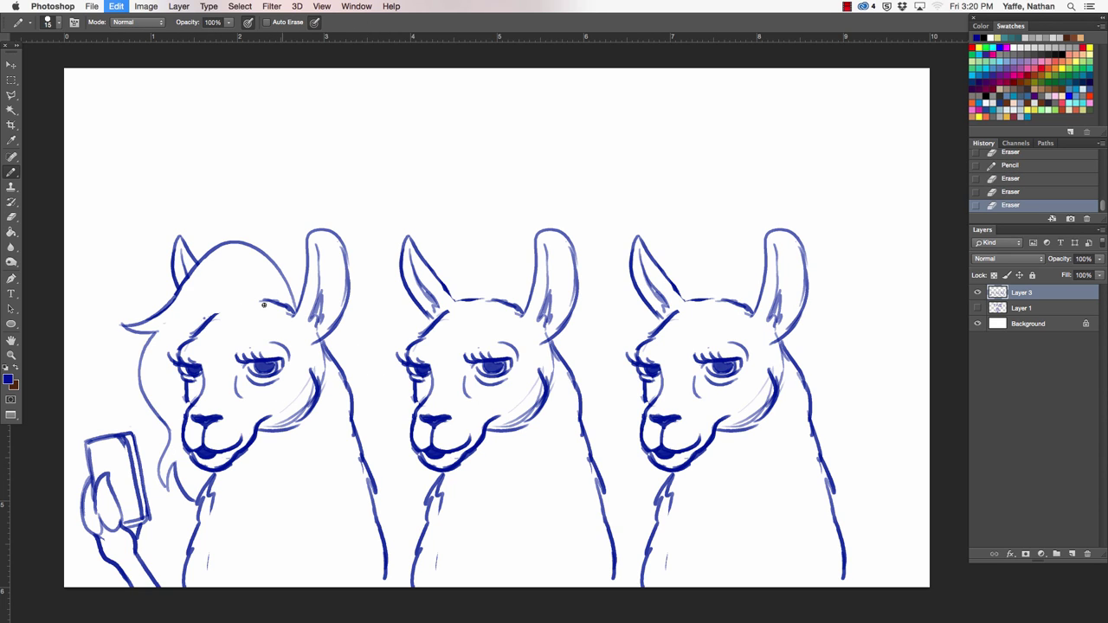
# - Draw the swoop's lower edge across the first llama's forehead and add curved strand lines inside the swoop
pyautogui.press('e')
pyautogui.press('b')
pyautogui.moveTo(268, 293)
pyautogui.mouseDown()
pyautogui.moveTo(219, 299)
pyautogui.moveTo(170, 338)
pyautogui.mouseUp()
pyautogui.press('super+z')
pyautogui.moveTo(271, 301)
pyautogui.mouseDown()
pyautogui.moveTo(229, 294)
pyautogui.moveTo(179, 290)
pyautogui.mouseUp()
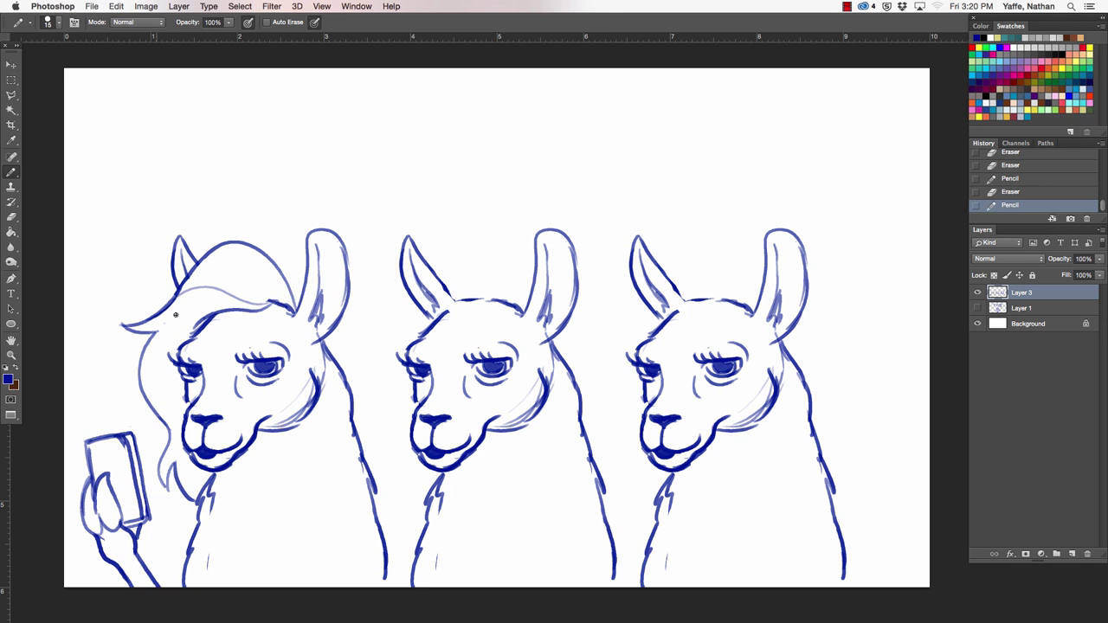
pyautogui.moveTo(277, 299)
pyautogui.mouseDown()
pyautogui.moveTo(225, 262)
pyautogui.moveTo(197, 264)
pyautogui.mouseUp()
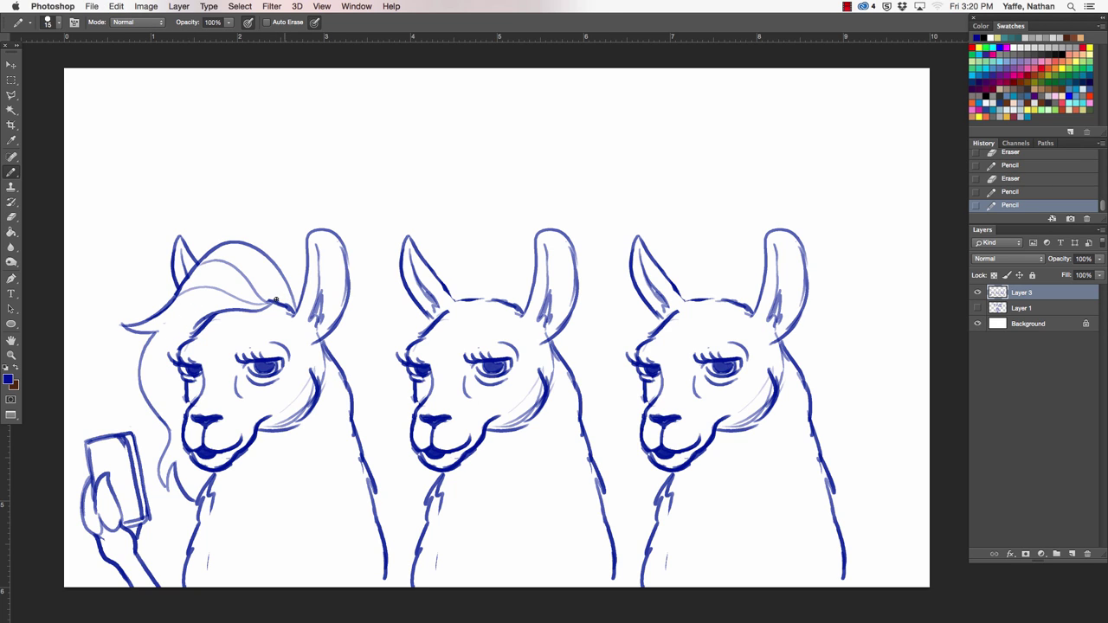
pyautogui.moveTo(276, 300); pyautogui.dragTo(250, 251)
# - Draw curved strand lines in the hair lock falling beside the first llama's face, redoing the unsatisfactory strokes
pyautogui.moveTo(236, 306)
pyautogui.mouseDown()
pyautogui.moveTo(152, 330)
pyautogui.moveTo(149, 388)
pyautogui.mouseUp()
pyautogui.press('super+z')
pyautogui.moveTo(198, 320); pyautogui.dragTo(149, 391)
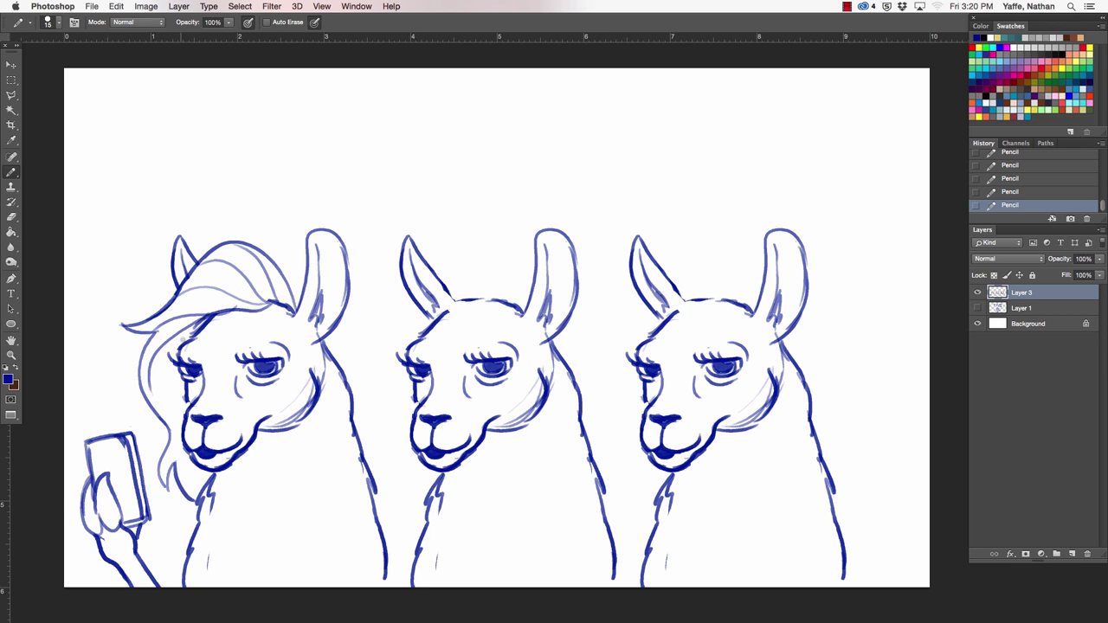
pyautogui.moveTo(181, 329); pyautogui.dragTo(161, 401)
pyautogui.press('super+z')
pyautogui.moveTo(187, 327); pyautogui.dragTo(159, 400)
pyautogui.press('super+z')
pyautogui.moveTo(190, 326); pyautogui.dragTo(167, 364)
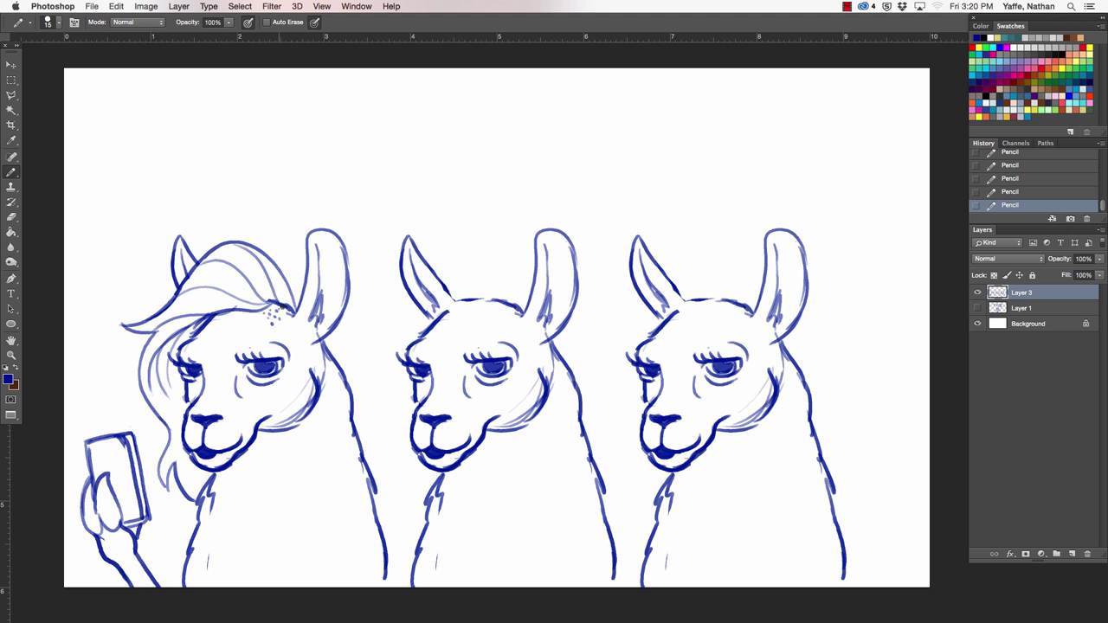
# - Rework the hairline beside the first llama's large ear and fill the patch with small stubble dots
pyautogui.press('e')
pyautogui.moveTo(272, 298)
pyautogui.mouseDown()
pyautogui.moveTo(286, 305)
pyautogui.moveTo(288, 285)
pyautogui.moveTo(300, 310)
pyautogui.mouseUp()
pyautogui.press('b')
pyautogui.press('e')
pyautogui.press('b')
pyautogui.moveTo(287, 296); pyautogui.dragTo(295, 307)
pyautogui.click(282, 313)
pyautogui.click(276, 304)
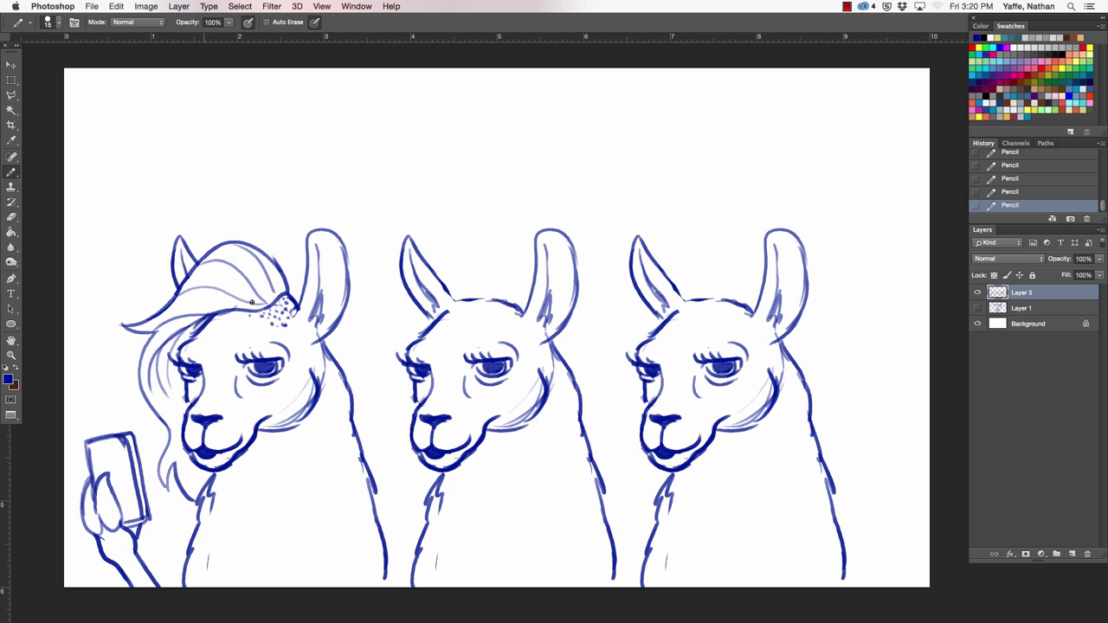
# - Erase the back edge of the first llama's hair swoop and redraw it as a clean curve down to the stubble patch
pyautogui.press('a')
pyautogui.press('e')
pyautogui.moveTo(273, 255)
pyautogui.mouseDown()
pyautogui.moveTo(290, 286)
pyautogui.moveTo(262, 245)
pyautogui.moveTo(281, 297)
pyautogui.mouseUp()
pyautogui.press('b')
pyautogui.press('e')
pyautogui.press('b')
pyautogui.press('super+z')
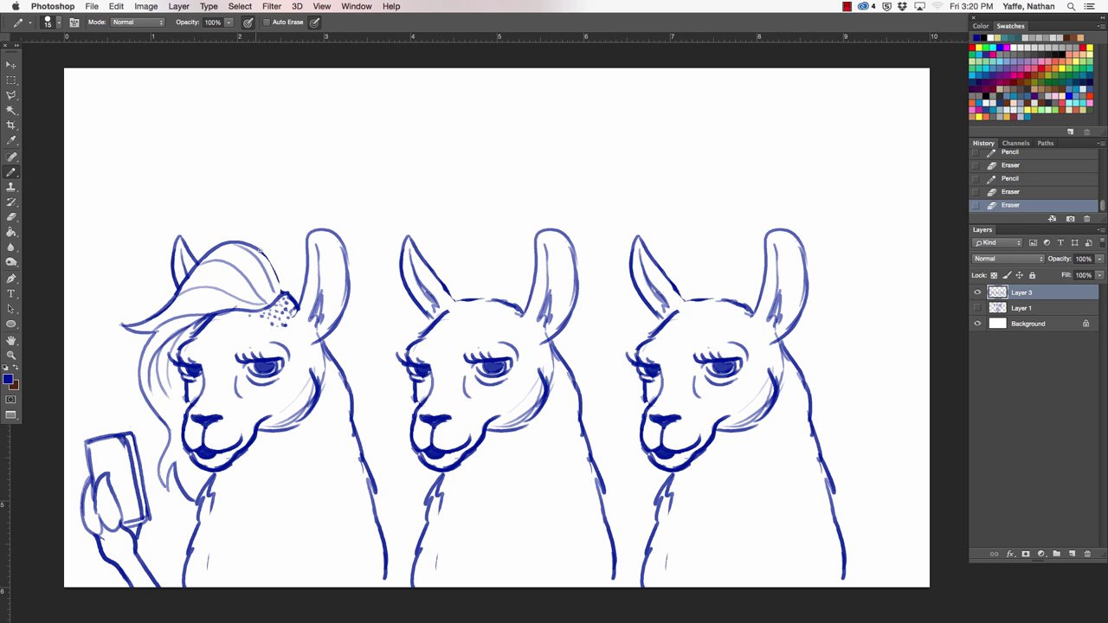
pyautogui.moveTo(258, 249)
pyautogui.mouseDown()
pyautogui.moveTo(284, 296)
pyautogui.moveTo(252, 243)
pyautogui.moveTo(286, 286)
pyautogui.mouseUp()
pyautogui.press('e')
pyautogui.press('b')
# - Shade the hair lock beside the first llama's face using the Pencil at 22% opacity and size 80
pyautogui.click(229, 22)
pyautogui.click(202, 36)
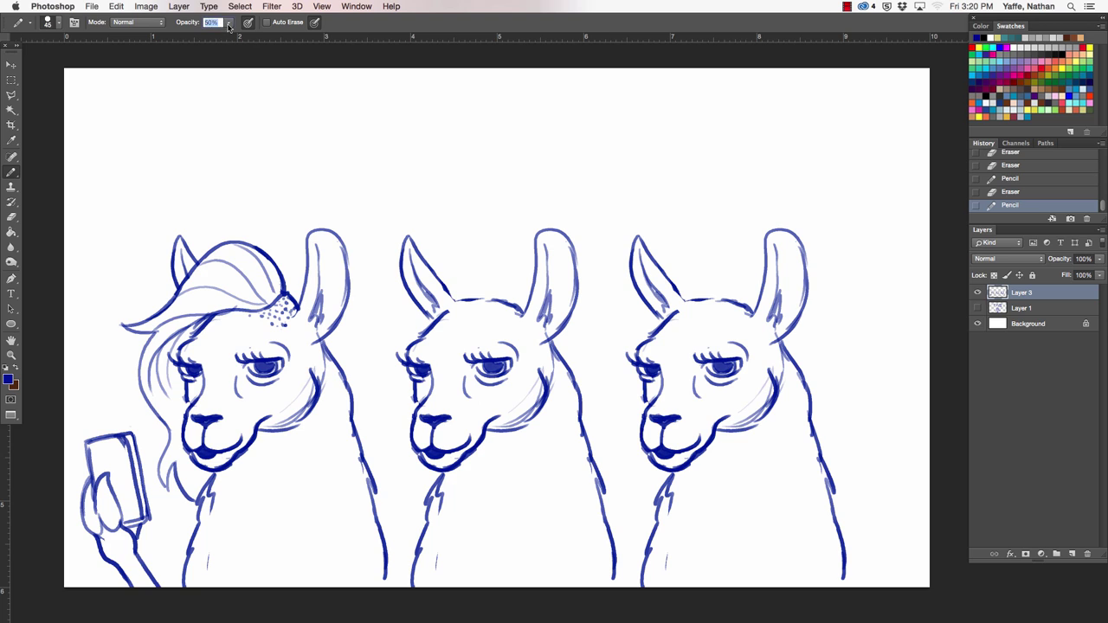
pyautogui.click(165, 339)
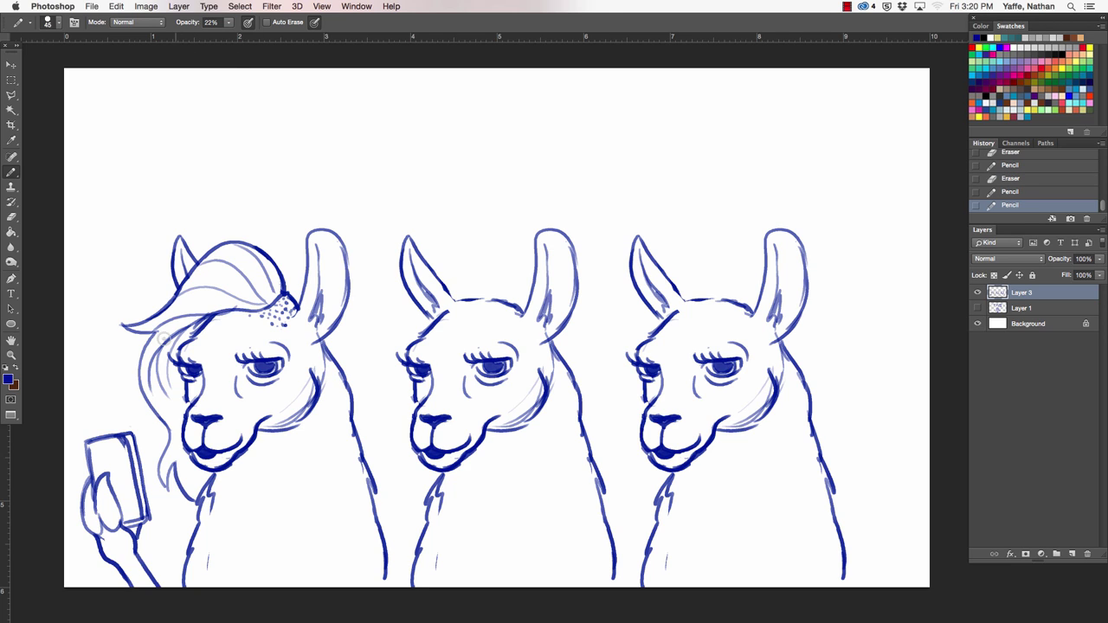
pyautogui.press(']')
pyautogui.press(']')
pyautogui.press(']')
pyautogui.press(']')
pyautogui.moveTo(161, 380)
pyautogui.mouseDown()
pyautogui.moveTo(177, 387)
pyautogui.moveTo(169, 350)
pyautogui.moveTo(184, 463)
pyautogui.moveTo(197, 481)
pyautogui.mouseUp()
# - Erase the shading that spills outside the hair lock and onto the first llama's muzzle
pyautogui.press('e')
pyautogui.moveTo(172, 418)
pyautogui.mouseDown()
pyautogui.moveTo(176, 446)
pyautogui.moveTo(170, 417)
pyautogui.mouseUp()
pyautogui.moveTo(179, 457)
pyautogui.mouseDown()
pyautogui.moveTo(195, 484)
pyautogui.moveTo(193, 435)
pyautogui.mouseUp()
# - Shade the first llama's hair swoop with broad size 80 strokes, adding finer tonal strands at size 25
pyautogui.press('b')
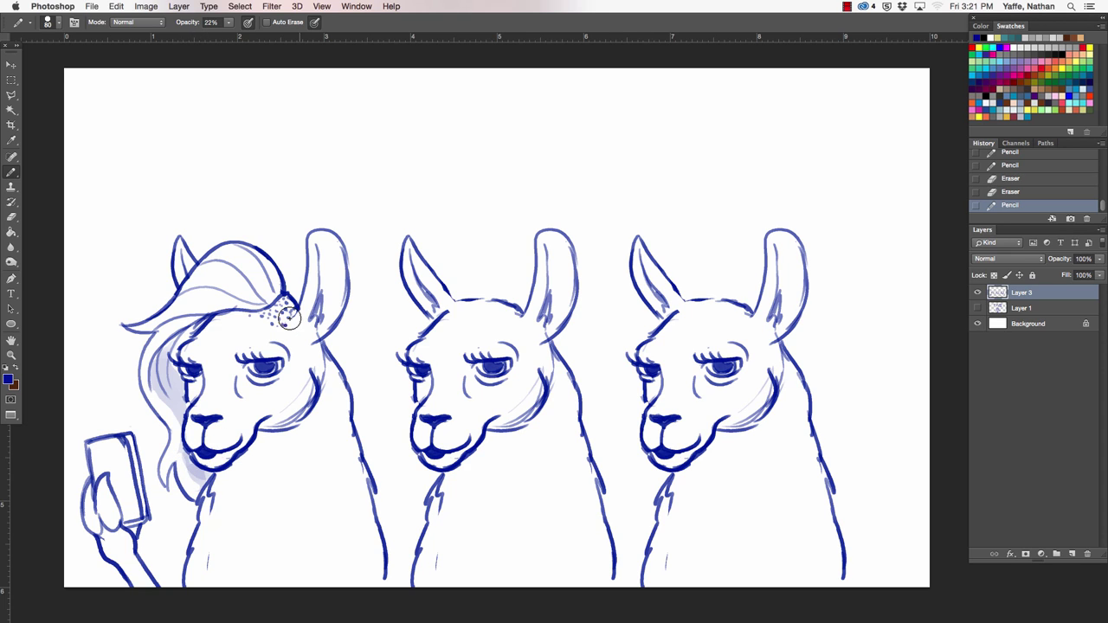
pyautogui.moveTo(181, 320)
pyautogui.mouseDown()
pyautogui.moveTo(284, 278)
pyautogui.moveTo(259, 263)
pyautogui.mouseUp()
pyautogui.press('[')
pyautogui.press('[')
pyautogui.press('[')
pyautogui.press('[')
pyautogui.press('[')
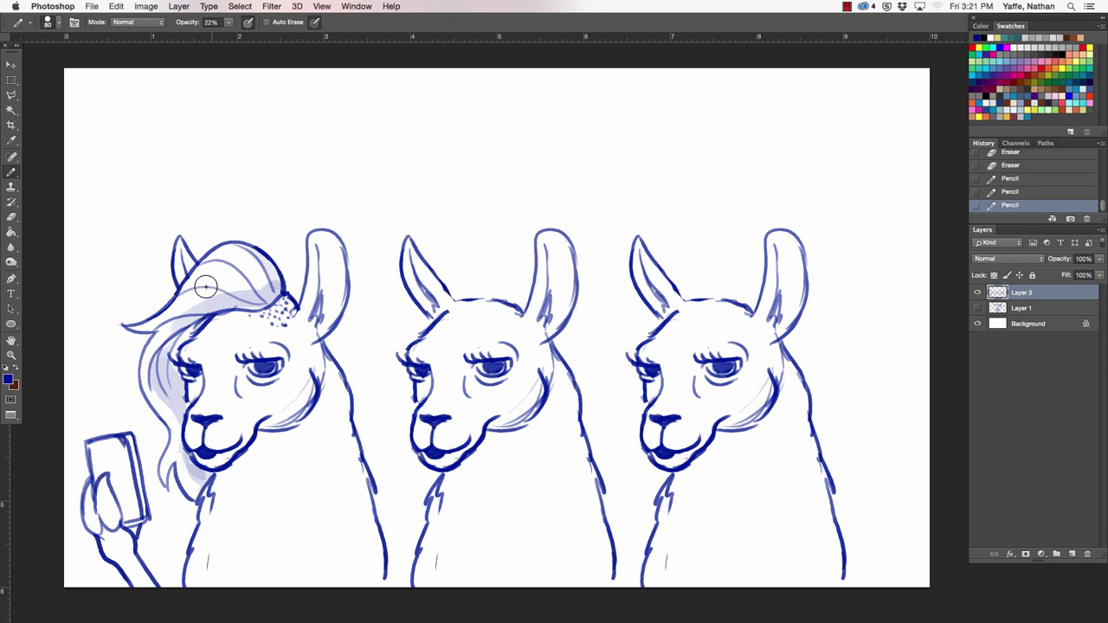
pyautogui.moveTo(216, 294); pyautogui.dragTo(255, 250)
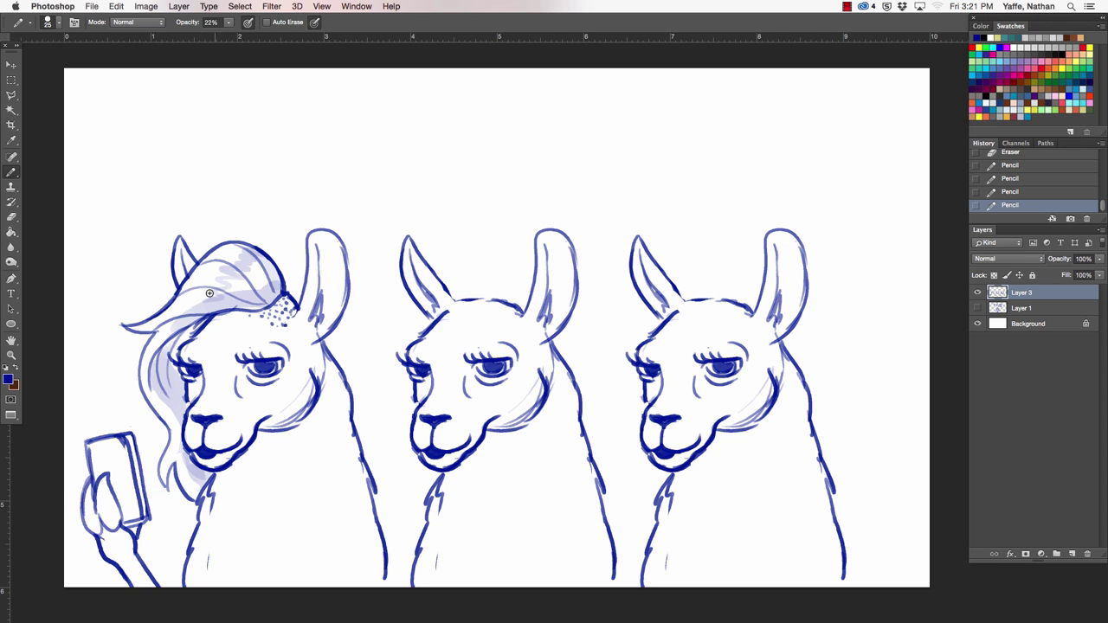
pyautogui.moveTo(209, 294); pyautogui.dragTo(245, 247)
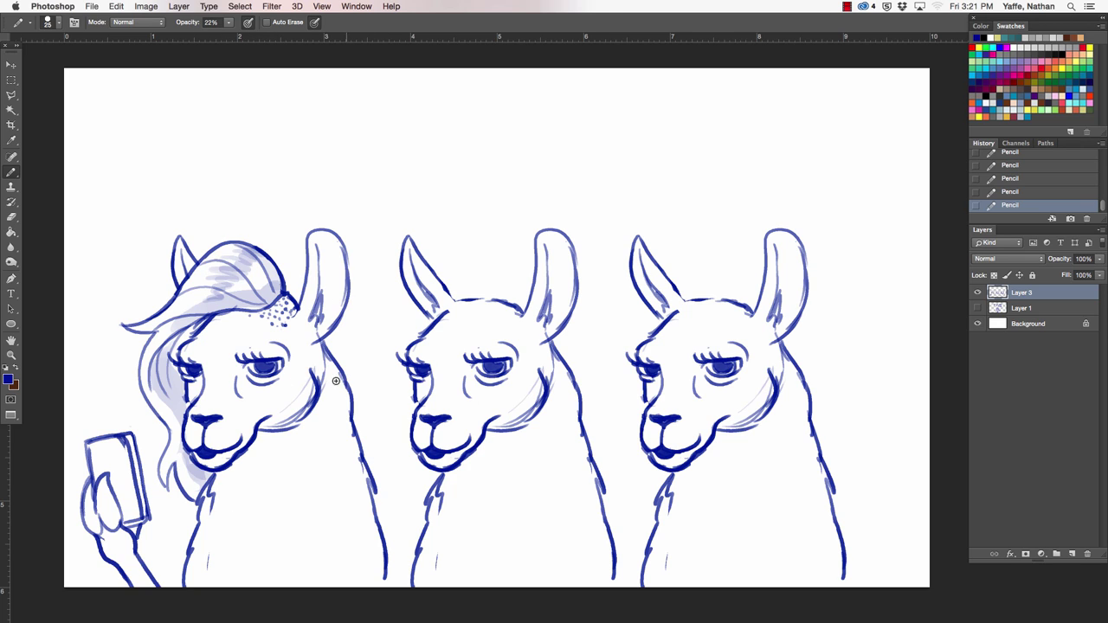
# - Shade the phone and the hand holding it with the translucent Pencil at size 50
pyautogui.press('a')
pyautogui.press('b')
pyautogui.press(']')
pyautogui.moveTo(100, 468)
pyautogui.mouseDown()
pyautogui.moveTo(102, 442)
pyautogui.moveTo(122, 500)
pyautogui.moveTo(122, 459)
pyautogui.moveTo(97, 438)
pyautogui.moveTo(94, 472)
pyautogui.moveTo(95, 451)
pyautogui.mouseUp()
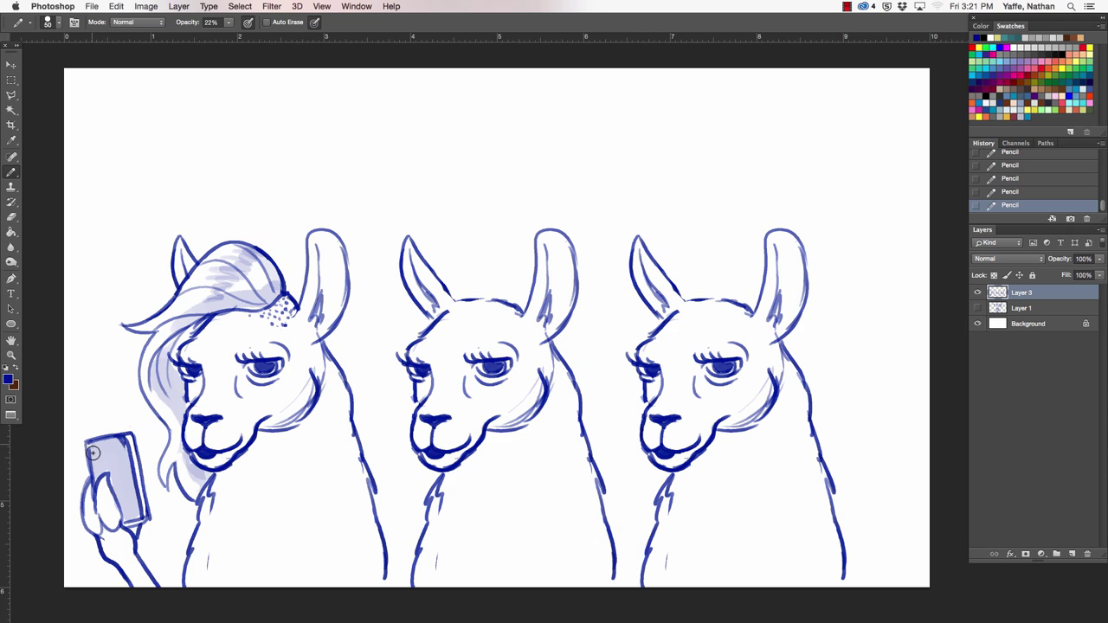
pyautogui.moveTo(94, 446); pyautogui.dragTo(112, 480)
pyautogui.moveTo(126, 523)
pyautogui.mouseDown()
pyautogui.moveTo(139, 509)
pyautogui.moveTo(86, 512)
pyautogui.moveTo(99, 492)
pyautogui.moveTo(114, 490)
pyautogui.moveTo(89, 507)
pyautogui.moveTo(115, 485)
pyautogui.moveTo(100, 522)
pyautogui.moveTo(135, 527)
pyautogui.mouseUp()
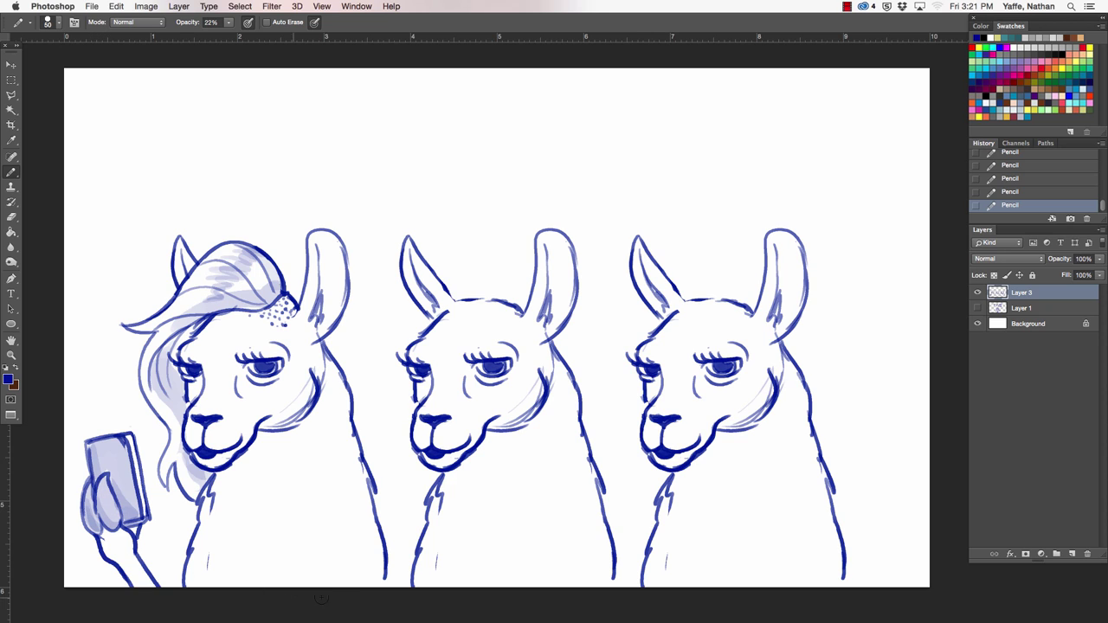
# - Erase excess shading around the fingers on the phone, reducing the Eraser to size 25
pyautogui.press('e')
pyautogui.moveTo(105, 485)
pyautogui.mouseDown()
pyautogui.moveTo(118, 516)
pyautogui.moveTo(88, 492)
pyautogui.moveTo(104, 518)
pyautogui.moveTo(123, 466)
pyautogui.moveTo(92, 505)
pyautogui.mouseUp()
pyautogui.press('[')
pyautogui.press('[')
pyautogui.press('[')
pyautogui.press('[')
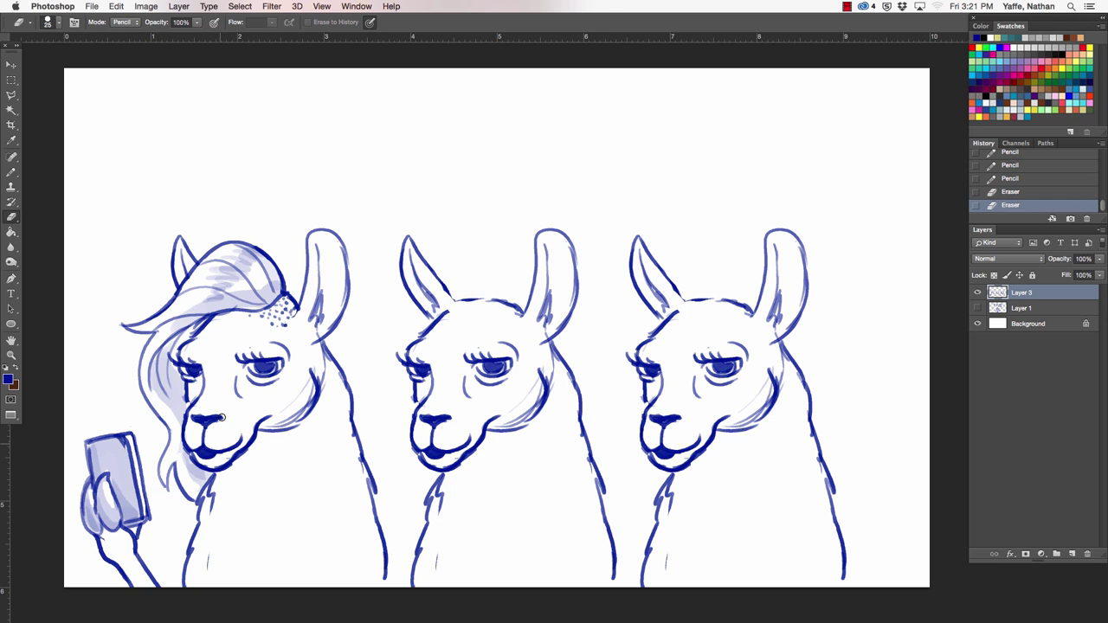
# - Sample blue from the first llama's linework and redraw the finger outlines with the Pencil at 100% opacity and size 10
pyautogui.press('b')
pyautogui.click(229, 21)
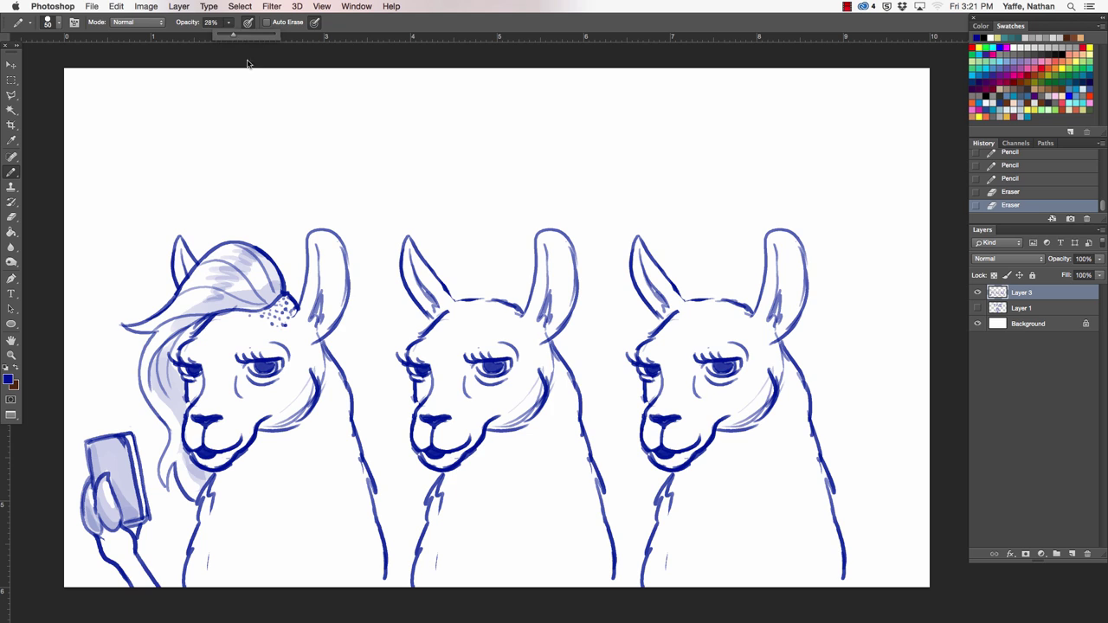
pyautogui.press('a')
pyautogui.press('b')
pyautogui.press('i')
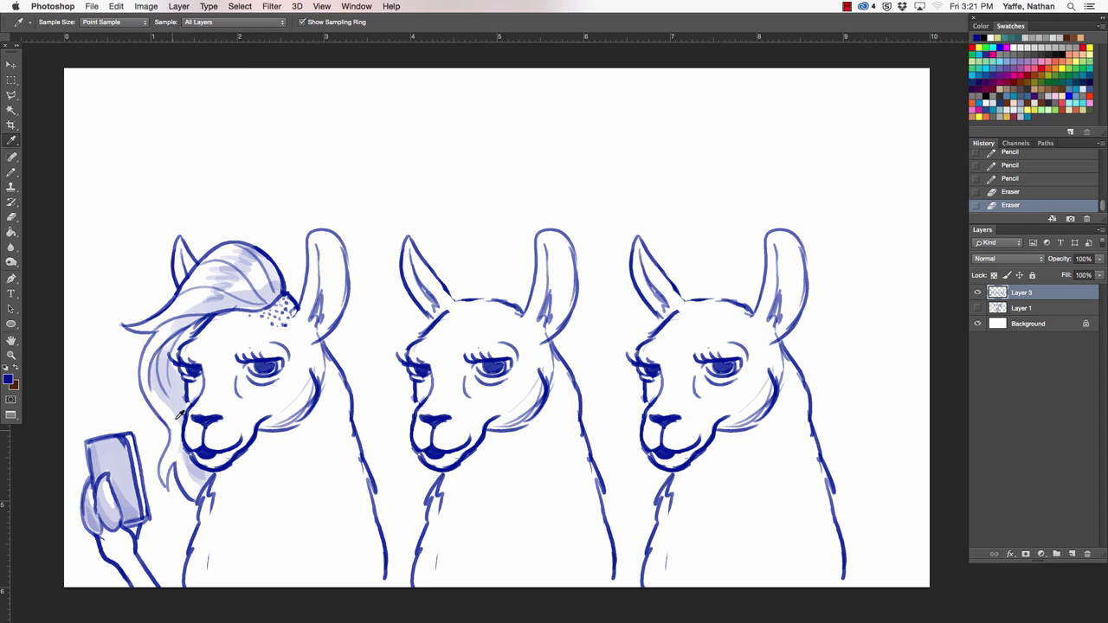
pyautogui.click(191, 357)
pyautogui.press('b')
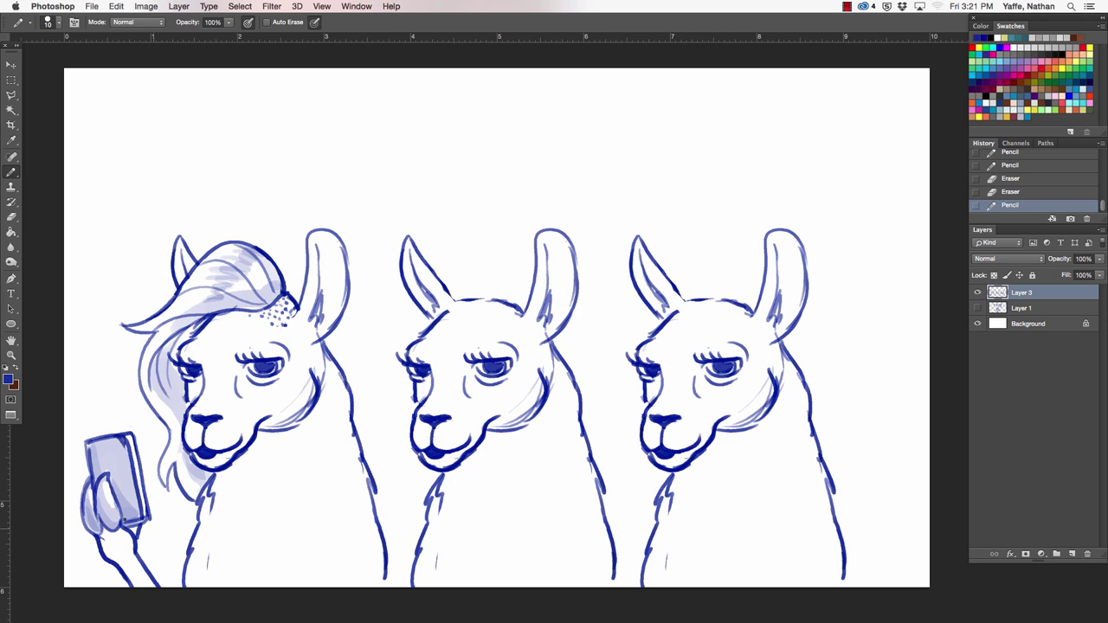
pyautogui.press('super+z')
pyautogui.moveTo(106, 483); pyautogui.dragTo(101, 530)
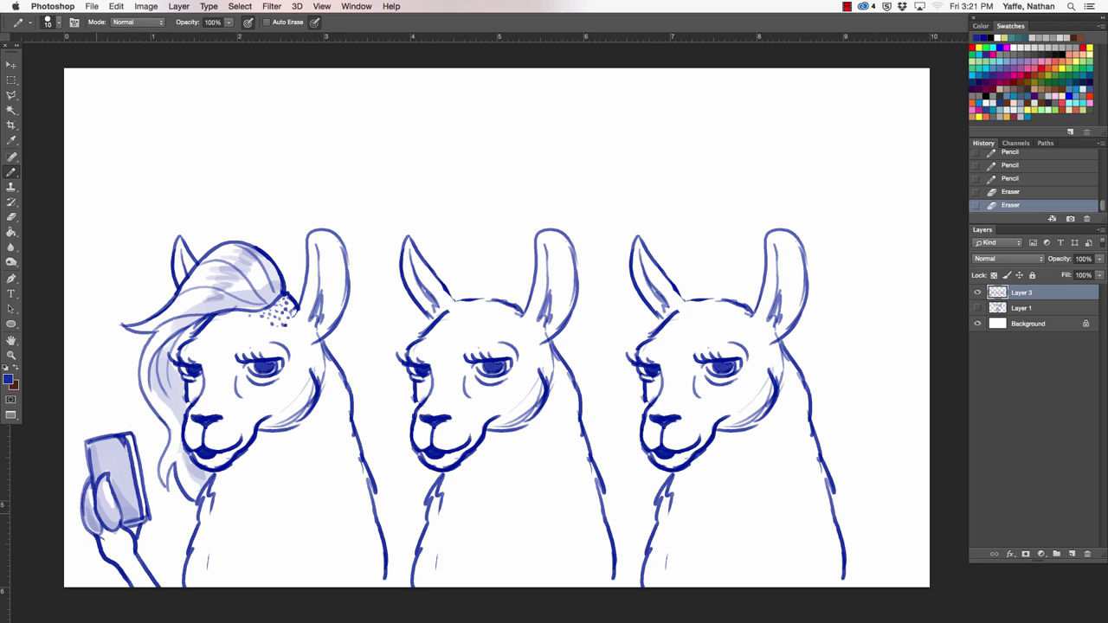
# - Clean up the base of the hand, reinforce the hand and forearm outlines, and add a small camera dot on the phone
pyautogui.press('e')
pyautogui.click(106, 538)
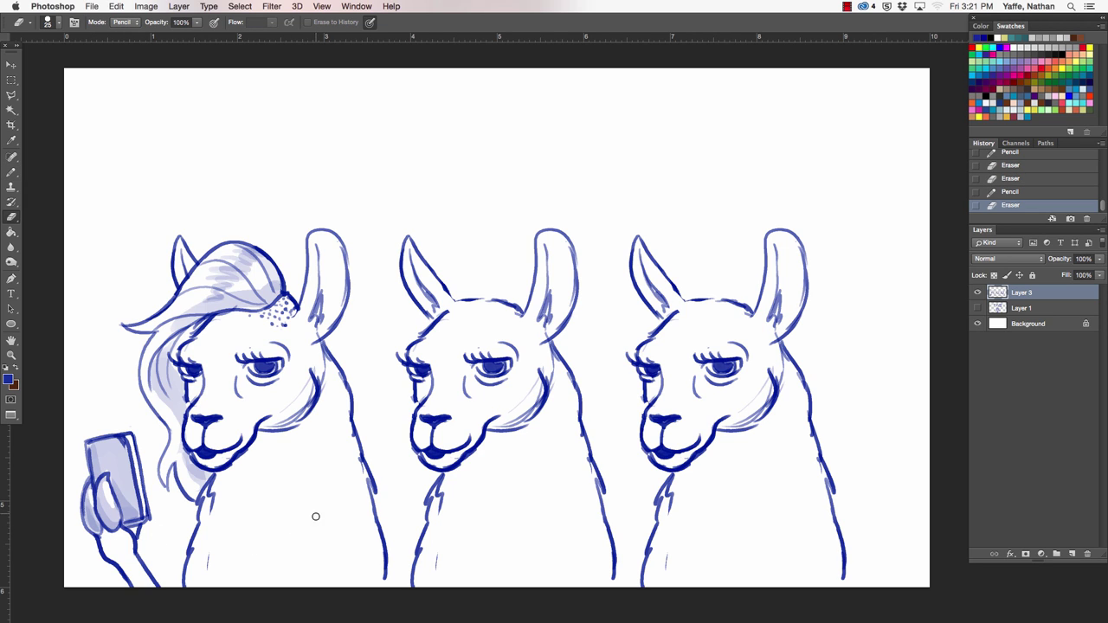
pyautogui.press('b')
pyautogui.moveTo(134, 591); pyautogui.dragTo(130, 582)
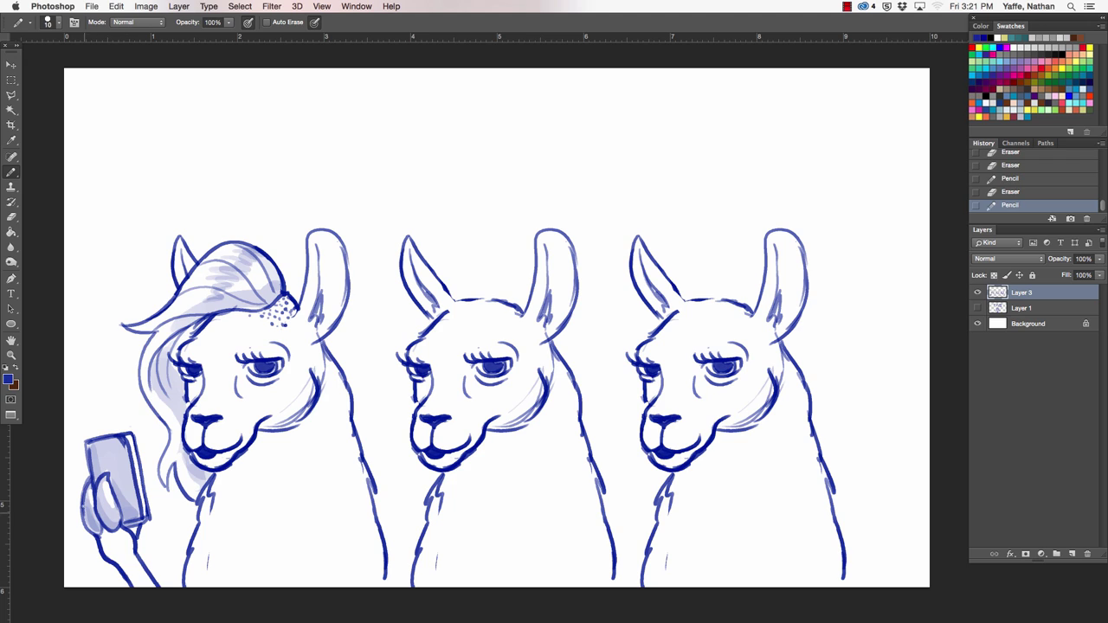
pyautogui.moveTo(85, 482)
pyautogui.mouseDown()
pyautogui.moveTo(100, 532)
pyautogui.moveTo(85, 485)
pyautogui.moveTo(94, 449)
pyautogui.moveTo(93, 477)
pyautogui.mouseUp()
pyautogui.press('super+z')
pyautogui.press('a')
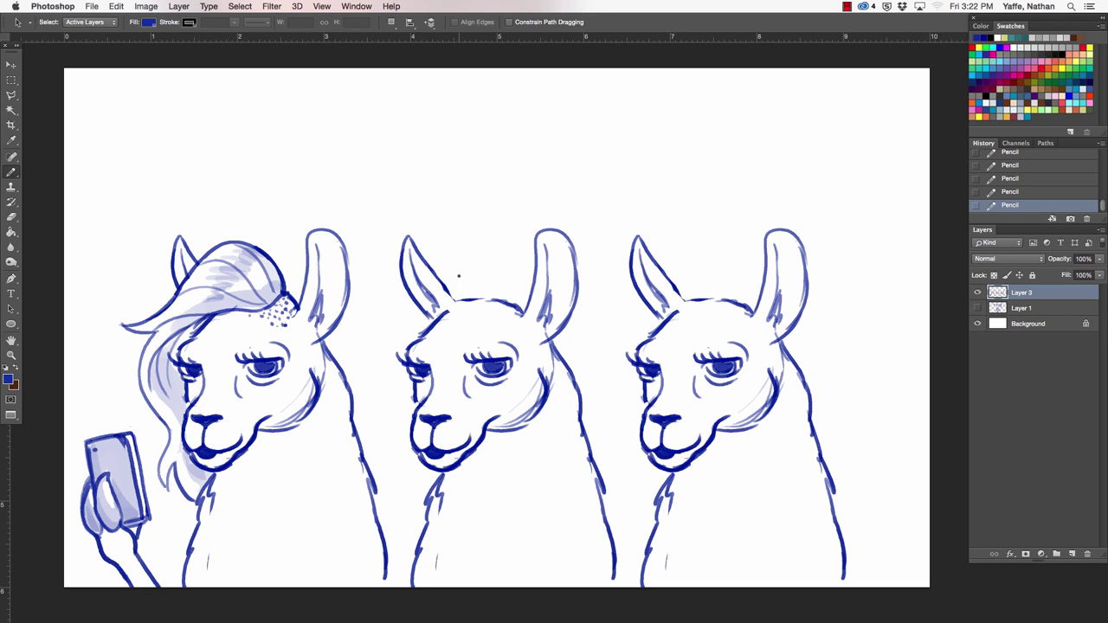
# - On the second llama, draw a spiky tuft and a tall slanted hair edge beside the left ear, and erase the old crown outline
pyautogui.press('b')
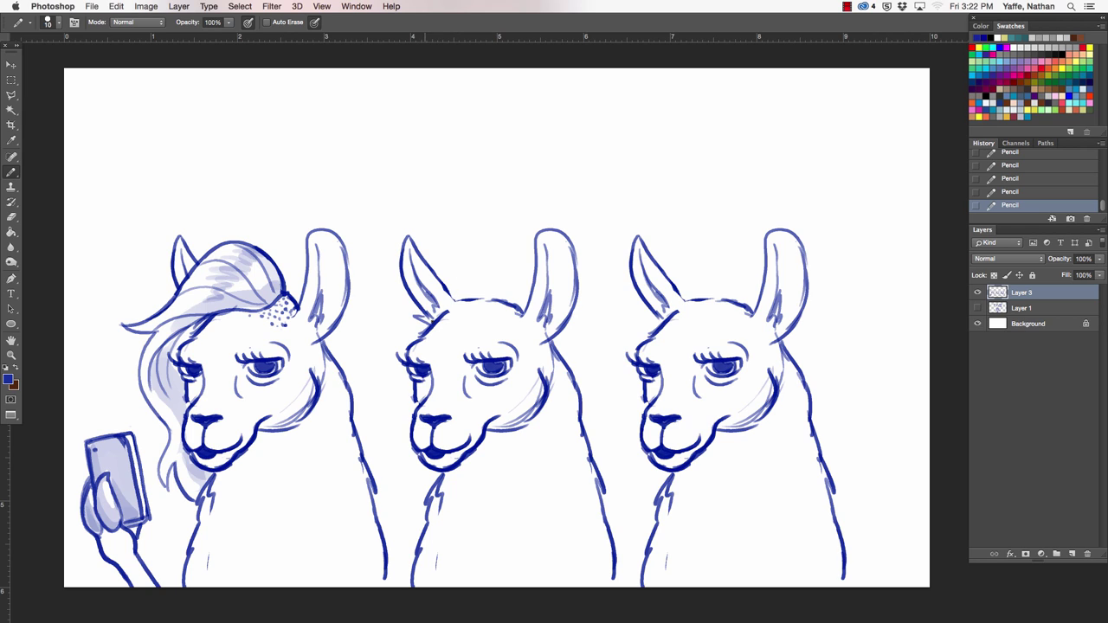
pyautogui.moveTo(407, 314)
pyautogui.mouseDown()
pyautogui.moveTo(430, 324)
pyautogui.moveTo(443, 300)
pyautogui.moveTo(398, 124)
pyautogui.mouseUp()
pyautogui.press('e')
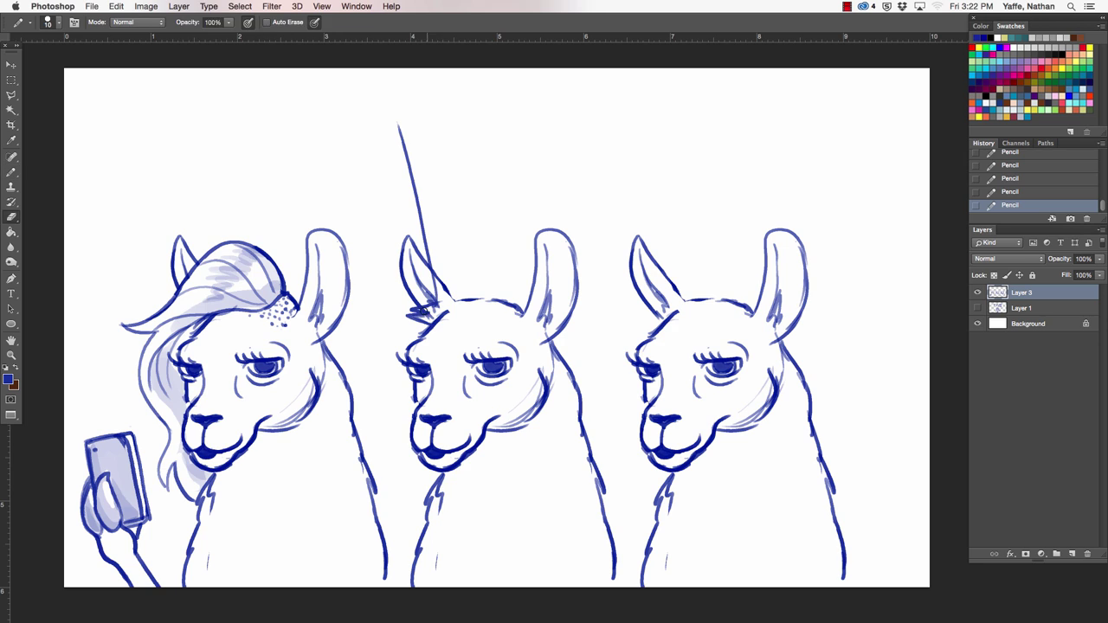
pyautogui.moveTo(433, 313)
pyautogui.mouseDown()
pyautogui.moveTo(410, 320)
pyautogui.moveTo(467, 298)
pyautogui.mouseUp()
pyautogui.press('b')
pyautogui.click(470, 298)
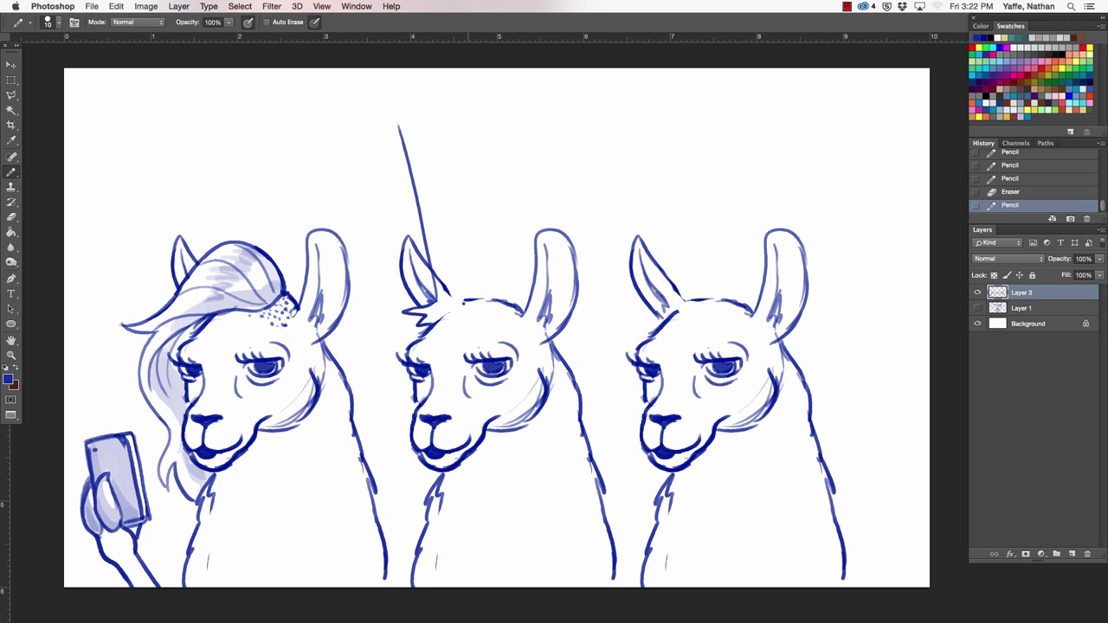
pyautogui.press('e')
pyautogui.moveTo(445, 294); pyautogui.dragTo(441, 305)
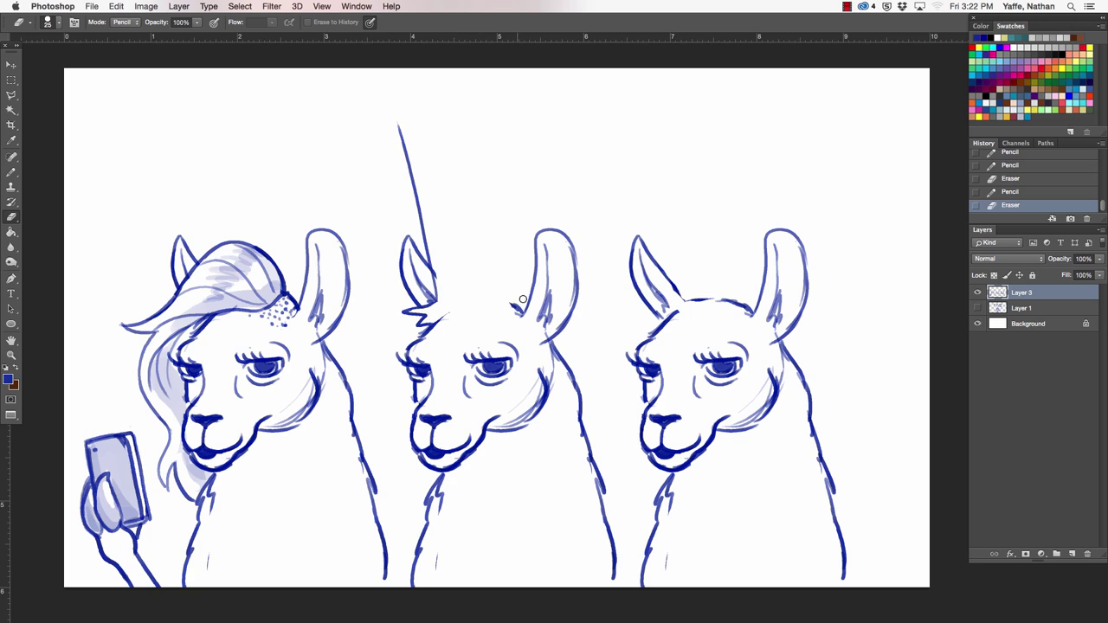
pyautogui.moveTo(510, 300); pyautogui.dragTo(520, 314)
# - Draw the elliptical flat top of the second llama's tall hair and its right slanted side down to the right ear
pyautogui.press('b')
pyautogui.moveTo(397, 122); pyautogui.dragTo(520, 108)
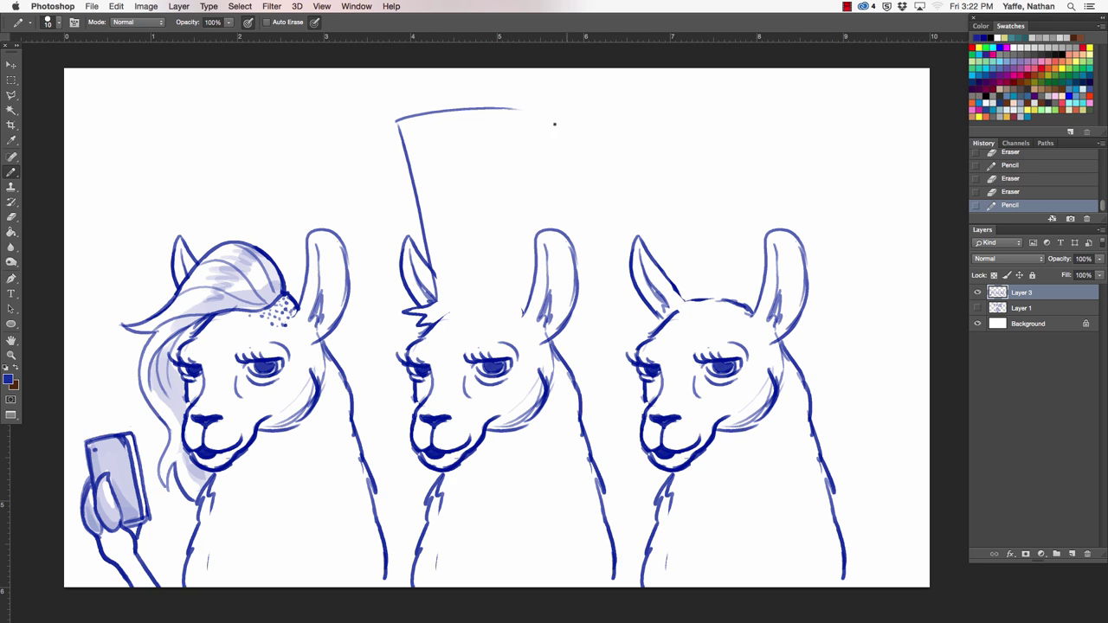
pyautogui.moveTo(396, 122)
pyautogui.mouseDown()
pyautogui.moveTo(544, 114)
pyautogui.moveTo(517, 108)
pyautogui.moveTo(549, 116)
pyautogui.moveTo(530, 276)
pyautogui.mouseUp()
pyautogui.hotkey('ctrl', 'z')
pyautogui.moveTo(553, 114)
pyautogui.mouseDown()
pyautogui.moveTo(519, 302)
pyautogui.moveTo(534, 224)
pyautogui.moveTo(529, 299)
pyautogui.moveTo(532, 227)
pyautogui.mouseUp()
pyautogui.press('e')
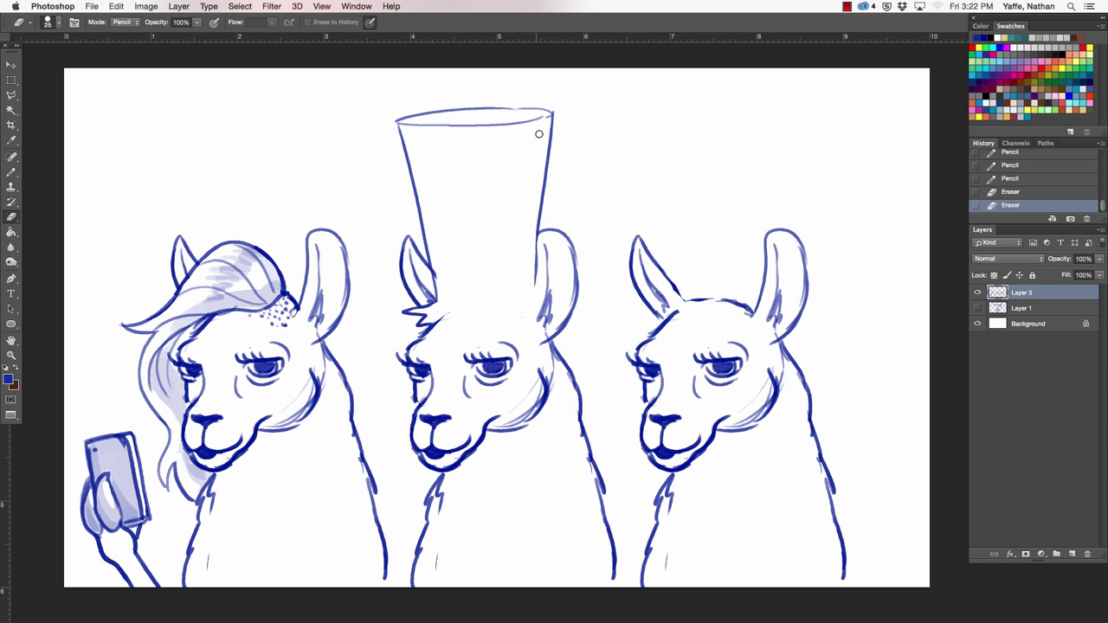
pyautogui.press('b')
pyautogui.moveTo(552, 113); pyautogui.dragTo(528, 296)
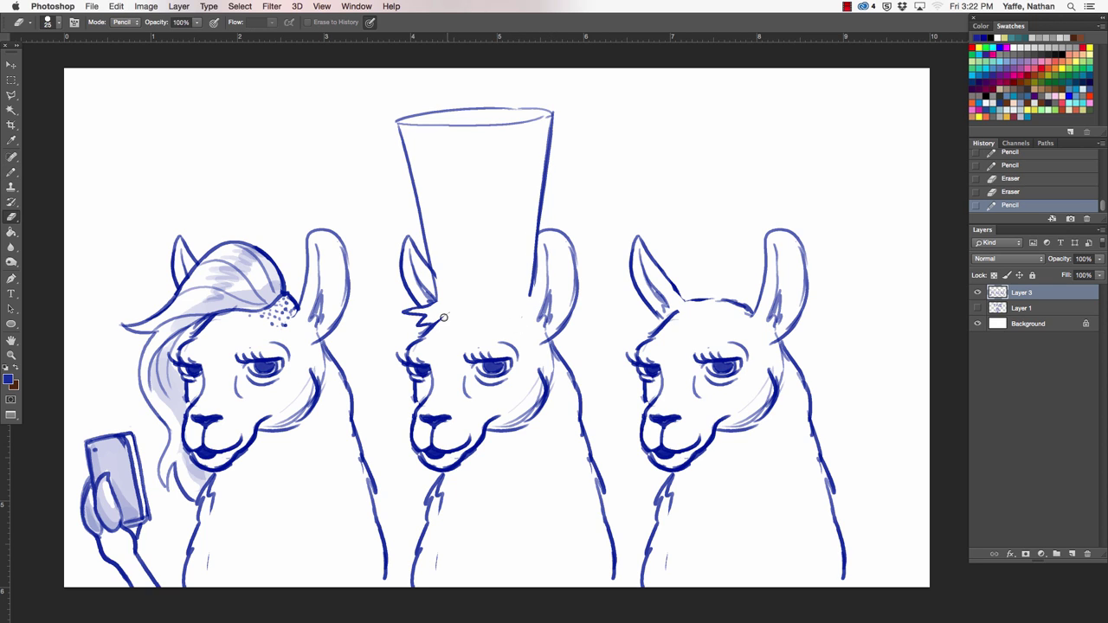
# - Draw a jagged, spiky fringe across the second llama's forehead at the base of the tall hair
pyautogui.moveTo(446, 315)
pyautogui.mouseDown()
pyautogui.moveTo(481, 310)
pyautogui.moveTo(451, 341)
pyautogui.moveTo(458, 322)
pyautogui.moveTo(448, 307)
pyautogui.moveTo(464, 316)
pyautogui.mouseUp()
pyautogui.press('super+z')
pyautogui.press('e')
pyautogui.press('b')
pyautogui.press('e')
pyautogui.press('b')
pyautogui.moveTo(451, 319)
pyautogui.mouseDown()
pyautogui.moveTo(469, 316)
pyautogui.moveTo(472, 336)
pyautogui.moveTo(497, 319)
pyautogui.moveTo(516, 325)
pyautogui.moveTo(534, 300)
pyautogui.mouseUp()
pyautogui.press('e')
pyautogui.press('b')
pyautogui.press('super+z')
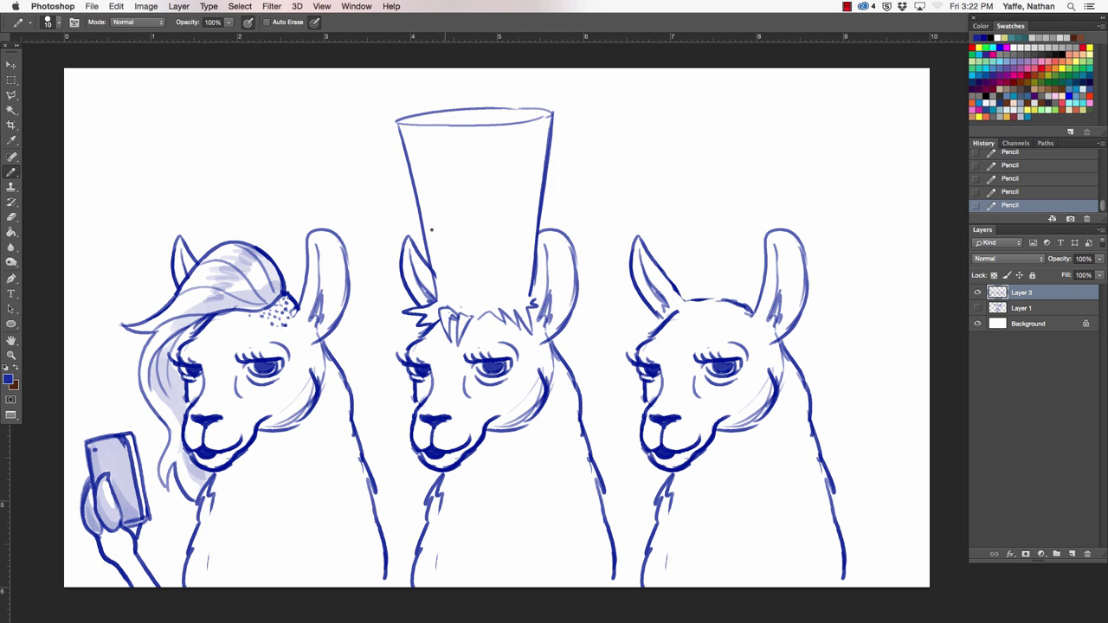
# - Add thin strand lines along the tall hair's left side and two small notches in its front rim
pyautogui.moveTo(448, 305)
pyautogui.mouseDown()
pyautogui.moveTo(422, 165)
pyautogui.moveTo(432, 253)
pyautogui.mouseUp()
pyautogui.press('super+z')
pyautogui.moveTo(429, 187); pyautogui.dragTo(443, 312)
pyautogui.press('e')
pyautogui.press('b')
pyautogui.moveTo(481, 126); pyautogui.dragTo(490, 123)
pyautogui.press('e')
pyautogui.click(424, 126)
pyautogui.press('b')
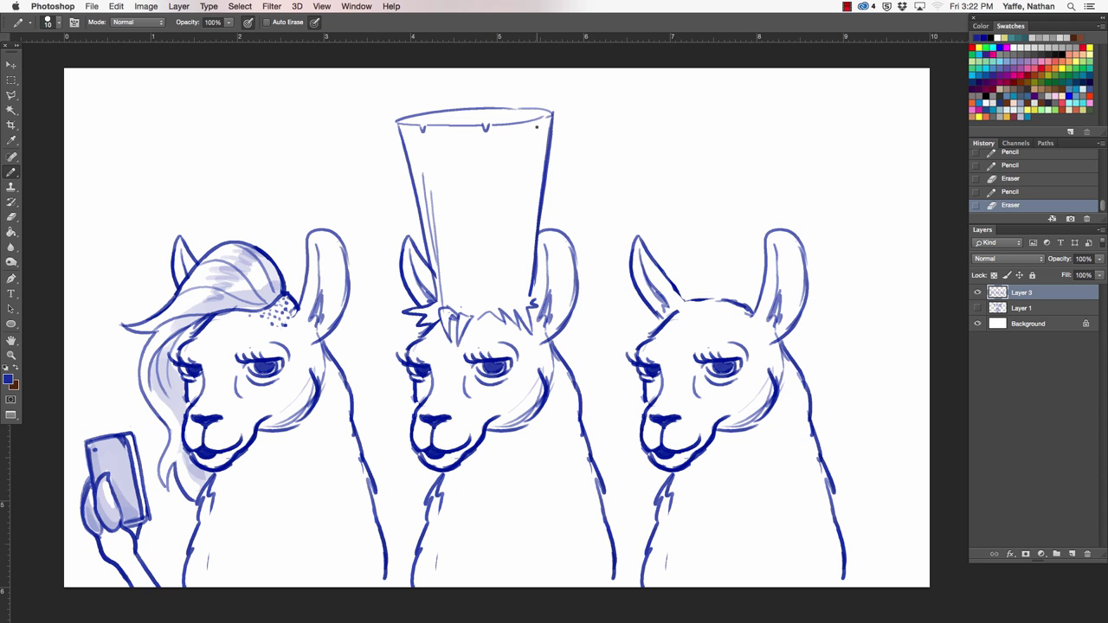
# - Fill the front of the tall hair with light vertical strand lines from the middle across to the right side
pyautogui.press('e')
pyautogui.press('b')
pyautogui.moveTo(445, 149)
pyautogui.mouseDown()
pyautogui.moveTo(458, 211)
pyautogui.moveTo(463, 189)
pyautogui.moveTo(464, 261)
pyautogui.moveTo(450, 224)
pyautogui.moveTo(436, 233)
pyautogui.moveTo(433, 188)
pyautogui.mouseUp()
pyautogui.press('e')
pyautogui.moveTo(445, 284)
pyautogui.mouseDown()
pyautogui.moveTo(433, 205)
pyautogui.moveTo(444, 285)
pyautogui.mouseUp()
pyautogui.press('b')
pyautogui.moveTo(484, 173)
pyautogui.mouseDown()
pyautogui.moveTo(486, 280)
pyautogui.moveTo(493, 194)
pyautogui.mouseUp()
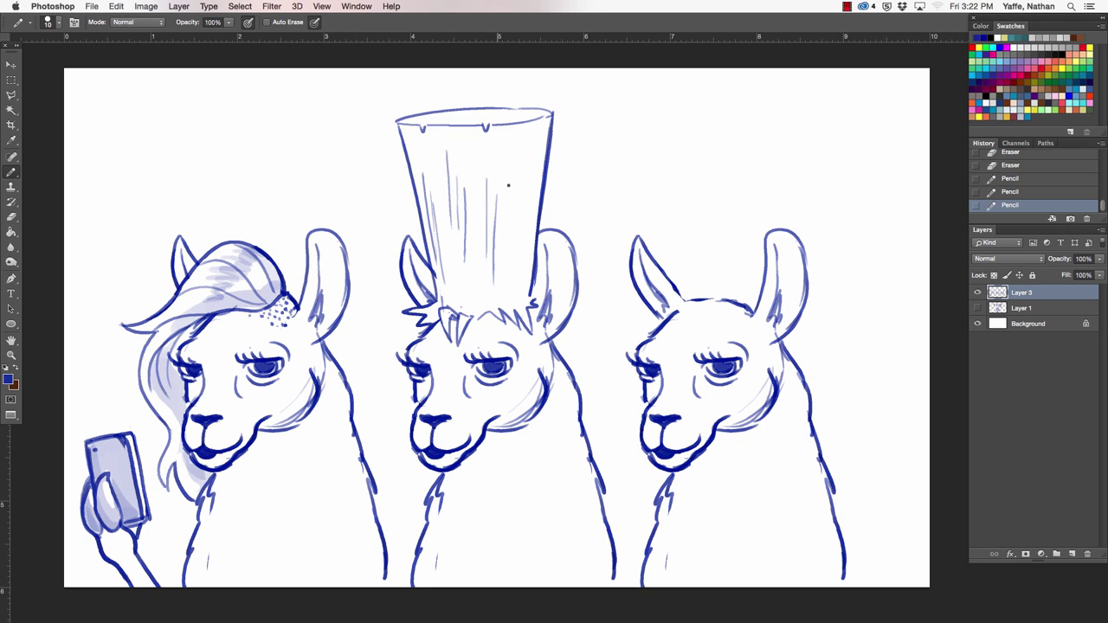
pyautogui.moveTo(509, 258); pyautogui.dragTo(517, 150)
pyautogui.moveTo(520, 203); pyautogui.dragTo(521, 225)
pyautogui.moveTo(530, 258); pyautogui.dragTo(522, 204)
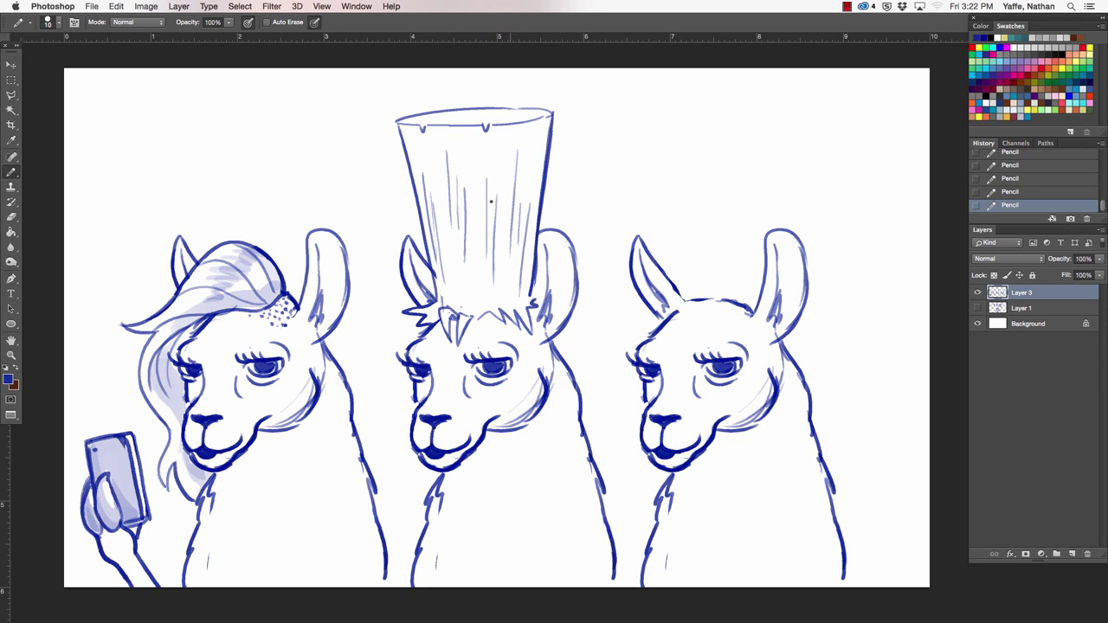
# - Erase and redraw the strands near the tall hair's left edge, and reinforce that edge's outline
pyautogui.press('e')
pyautogui.moveTo(431, 208)
pyautogui.mouseDown()
pyautogui.moveTo(445, 294)
pyautogui.moveTo(432, 201)
pyautogui.moveTo(439, 240)
pyautogui.mouseUp()
pyautogui.press('b')
pyautogui.moveTo(428, 210); pyautogui.dragTo(437, 286)
pyautogui.press('e')
pyautogui.press('b')
pyautogui.moveTo(398, 124); pyautogui.dragTo(405, 156)
pyautogui.moveTo(442, 225); pyautogui.dragTo(447, 285)
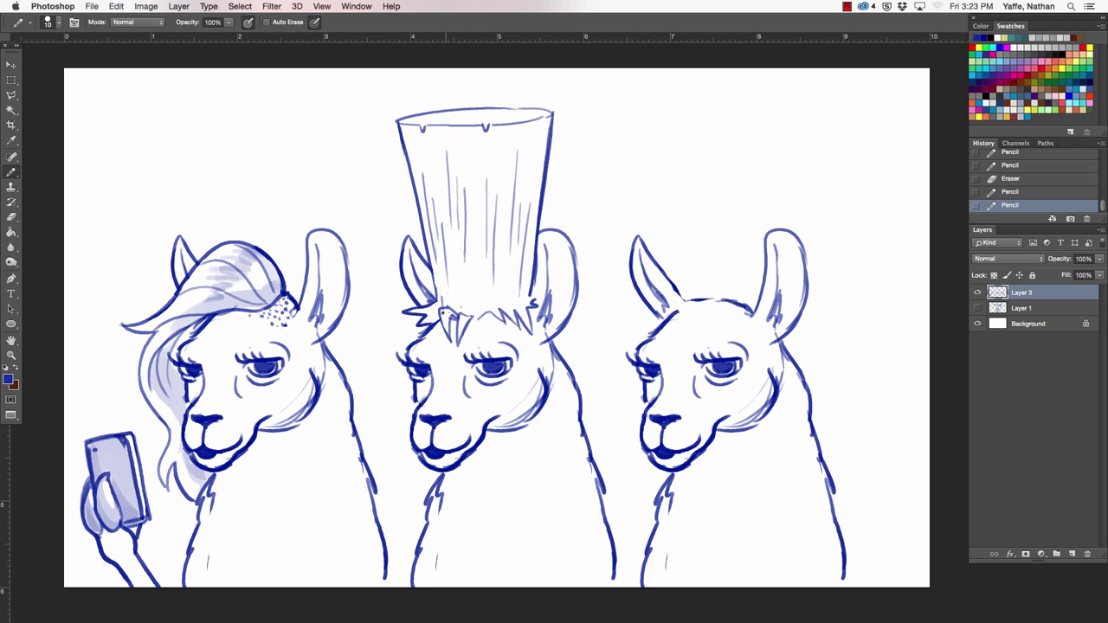
# - Refine the second llama's forehead spikes and ear tufts by erasing and redrawing their jagged outlines
pyautogui.click(557, 302)
pyautogui.press('e')
pyautogui.press('b')
pyautogui.moveTo(438, 319); pyautogui.dragTo(423, 323)
pyautogui.press('e')
pyautogui.moveTo(501, 320)
pyautogui.mouseDown()
pyautogui.moveTo(500, 307)
pyautogui.moveTo(522, 330)
pyautogui.moveTo(536, 305)
pyautogui.mouseUp()
pyautogui.press('b')
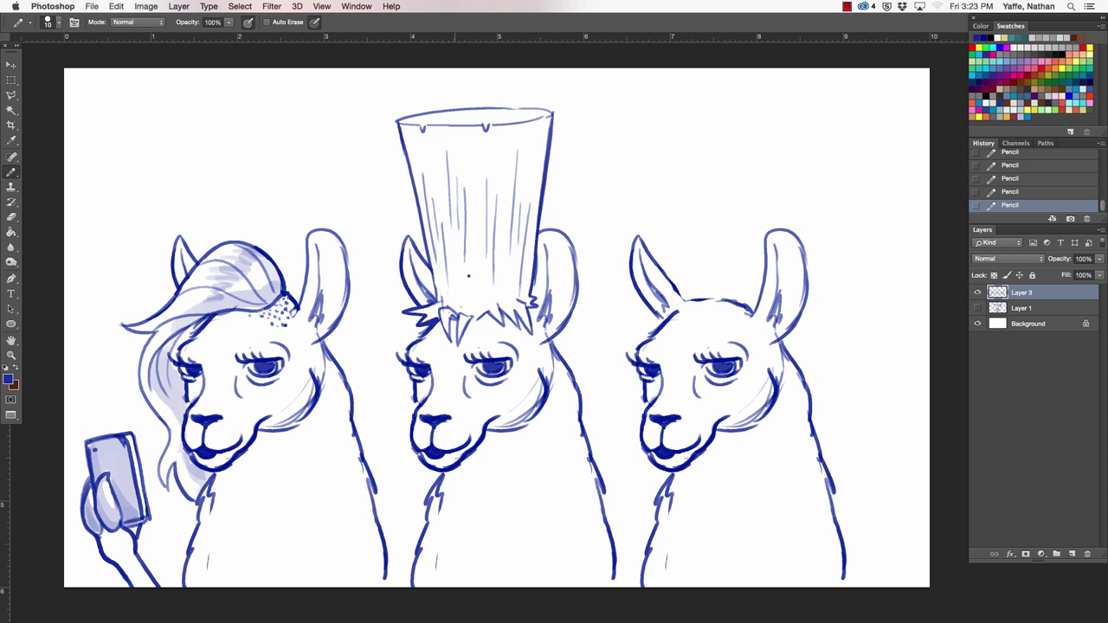
# - Erase the second llama's rounded right ear with the Eraser at size 45 and redraw it pointed, with ring earrings along the lower edge
pyautogui.press('e')
pyautogui.moveTo(542, 232)
pyautogui.mouseDown()
pyautogui.moveTo(581, 252)
pyautogui.moveTo(534, 205)
pyautogui.moveTo(575, 257)
pyautogui.moveTo(569, 228)
pyautogui.moveTo(545, 281)
pyautogui.moveTo(562, 277)
pyautogui.moveTo(537, 313)
pyautogui.moveTo(564, 269)
pyautogui.moveTo(541, 308)
pyautogui.moveTo(567, 289)
pyautogui.moveTo(493, 335)
pyautogui.moveTo(568, 312)
pyautogui.mouseUp()
pyautogui.press(']')
pyautogui.press('b')
pyautogui.press('e')
pyautogui.press('b')
pyautogui.press('e')
pyautogui.press('b')
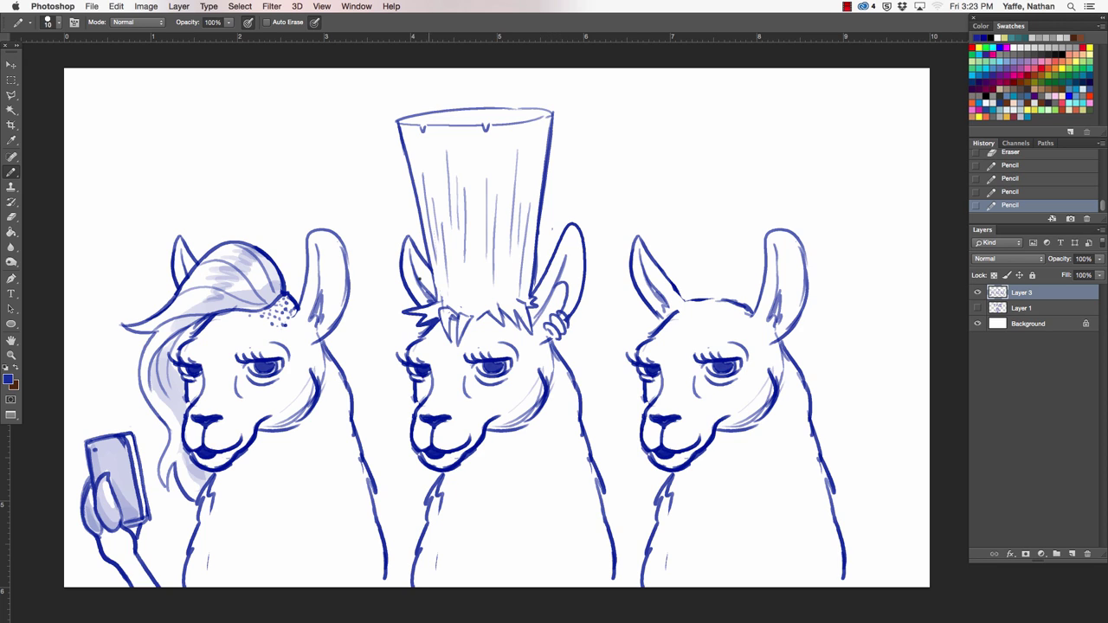
# - Draw an ear cuff on the second llama's left ear and clean up the ring earrings on the right ear
pyautogui.moveTo(405, 278)
pyautogui.mouseDown()
pyautogui.moveTo(404, 289)
pyautogui.moveTo(412, 282)
pyautogui.mouseUp()
pyautogui.press('e')
pyautogui.press('b')
pyautogui.press('e')
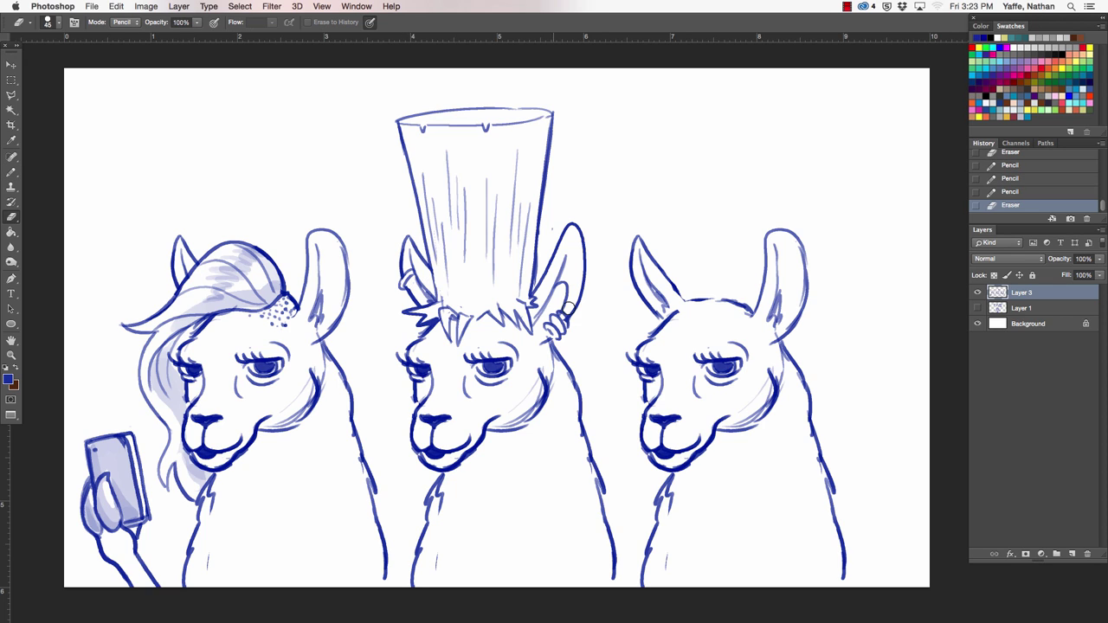
pyautogui.press('b')
pyautogui.moveTo(541, 342); pyautogui.dragTo(561, 328)
pyautogui.press('b')
pyautogui.press('e')
pyautogui.press('b')
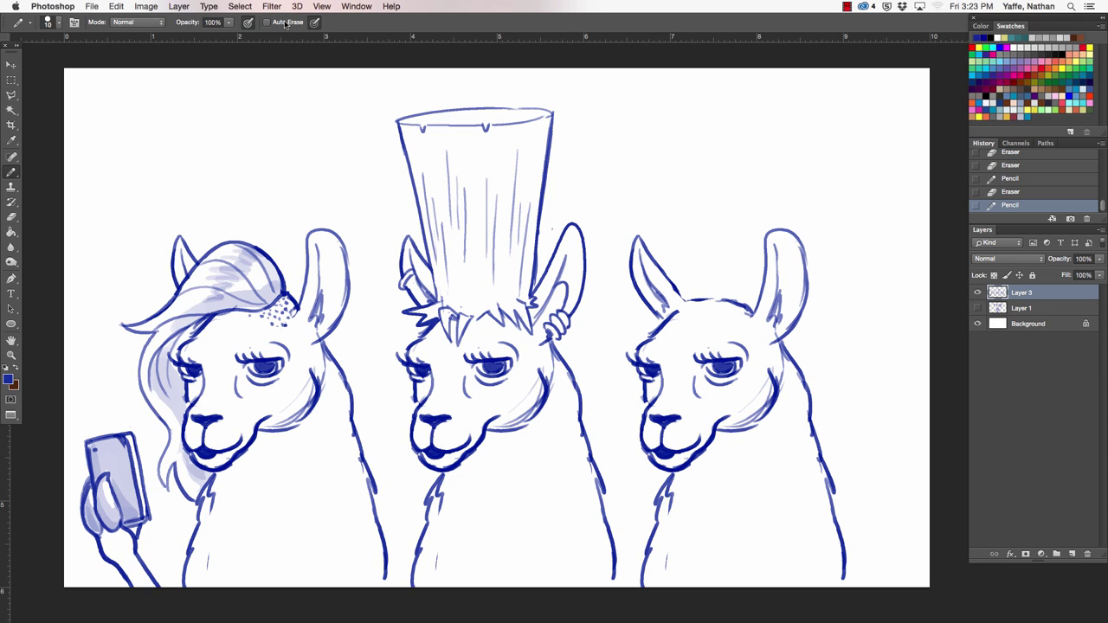
# - Shade a band across the tall hair with the Pencil at 19% opacity and size 50, and erase its upper edge into vertical streaks
pyautogui.moveTo(232, 24); pyautogui.dragTo(184, 37)
pyautogui.click(199, 73)
pyautogui.press('a')
pyautogui.press('b')
pyautogui.press(']')
pyautogui.press(']')
pyautogui.press(']')
pyautogui.moveTo(409, 142)
pyautogui.mouseDown()
pyautogui.moveTo(436, 275)
pyautogui.moveTo(431, 194)
pyautogui.moveTo(457, 221)
pyautogui.moveTo(482, 226)
pyautogui.moveTo(492, 248)
pyautogui.moveTo(530, 207)
pyautogui.moveTo(532, 218)
pyautogui.moveTo(542, 165)
pyautogui.mouseUp()
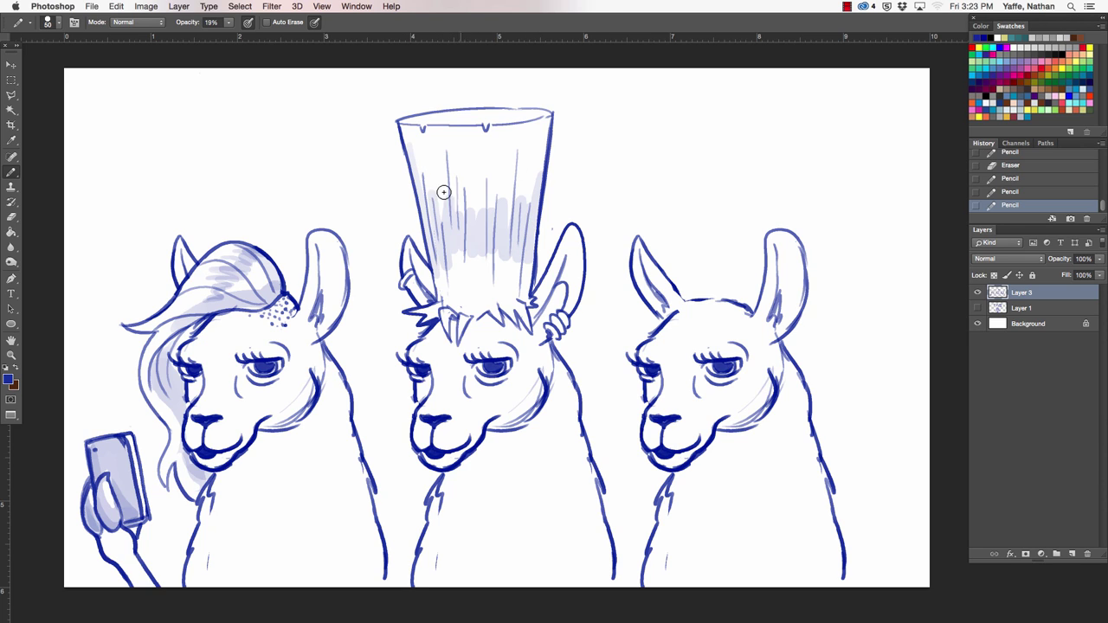
pyautogui.press('e')
pyautogui.moveTo(440, 225)
pyautogui.mouseDown()
pyautogui.moveTo(439, 192)
pyautogui.moveTo(449, 202)
pyautogui.moveTo(477, 185)
pyautogui.moveTo(482, 217)
pyautogui.moveTo(501, 187)
pyautogui.moveTo(524, 186)
pyautogui.moveTo(534, 168)
pyautogui.mouseUp()
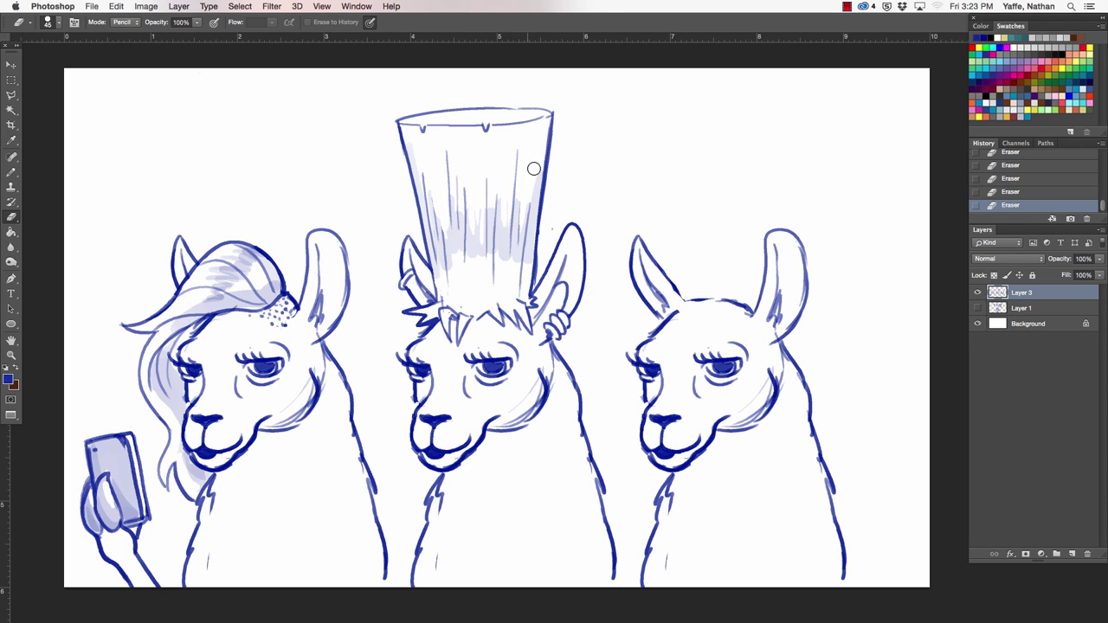
# - Shade the base of the tall hair and the forehead spikes with the translucent Pencil, erasing the excess above them
pyautogui.press('b')
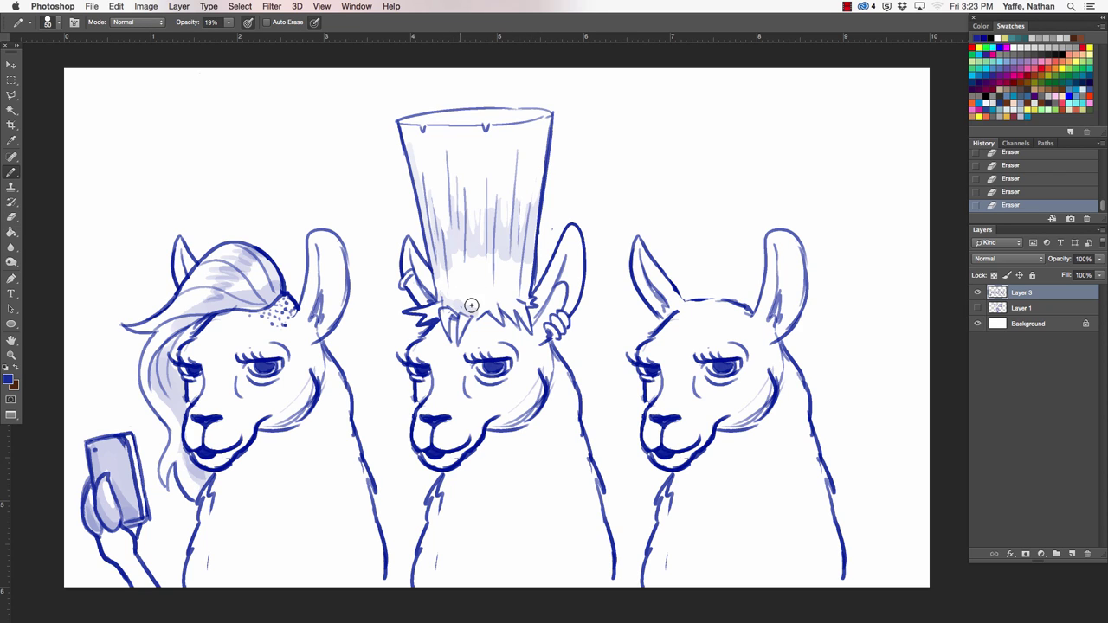
pyautogui.moveTo(471, 305); pyautogui.dragTo(529, 298)
pyautogui.press('e')
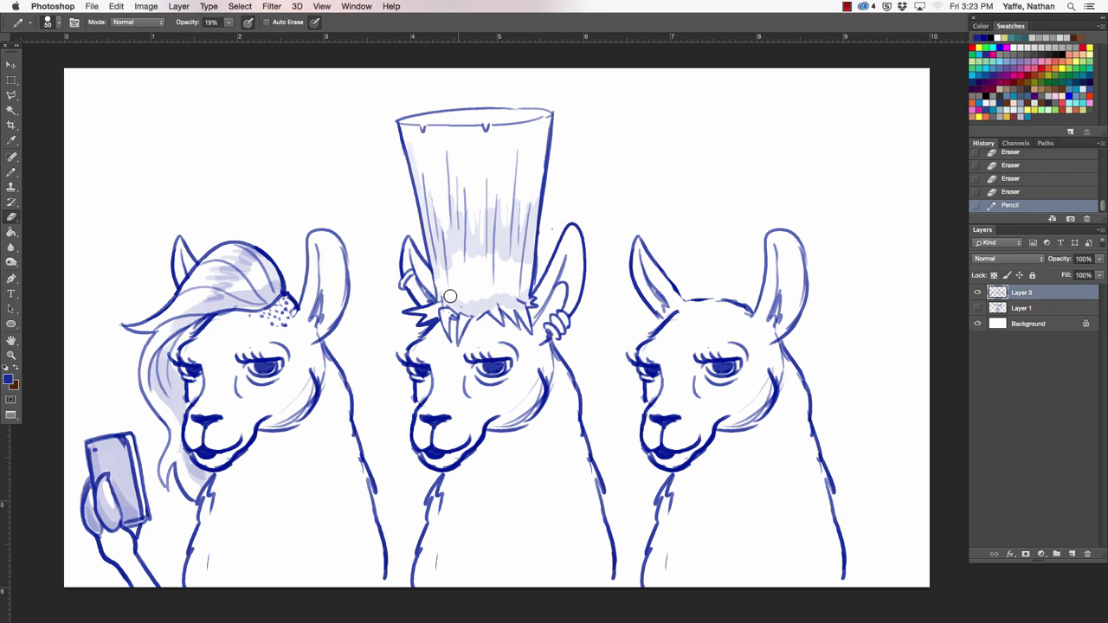
pyautogui.moveTo(449, 296); pyautogui.dragTo(518, 292)
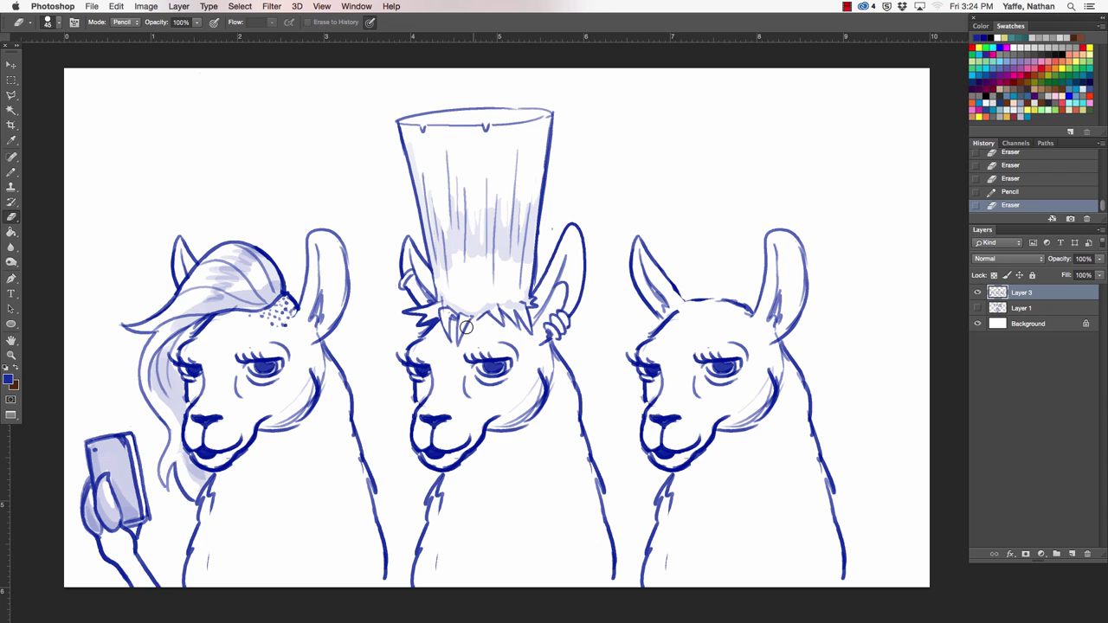
pyautogui.press('b')
pyautogui.moveTo(451, 314)
pyautogui.mouseDown()
pyautogui.moveTo(470, 322)
pyautogui.moveTo(460, 326)
pyautogui.moveTo(500, 317)
pyautogui.mouseUp()
pyautogui.press('e')
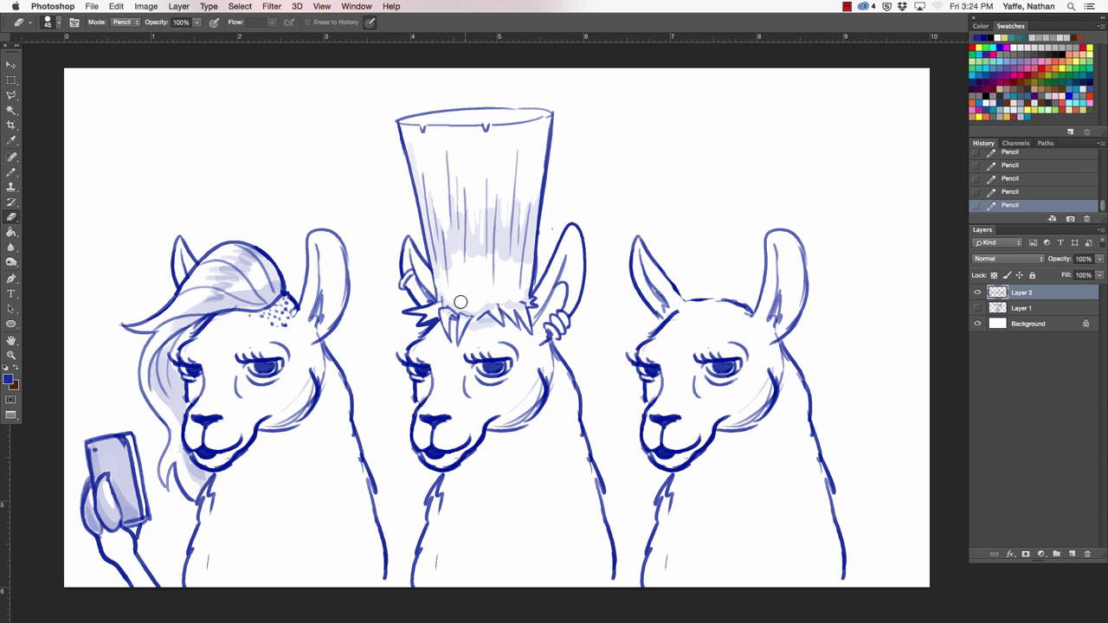
# - Add vertical shading streaks along the lower, middle and upper parts of the tall hair with the Pencil at size 30
pyautogui.press('space')
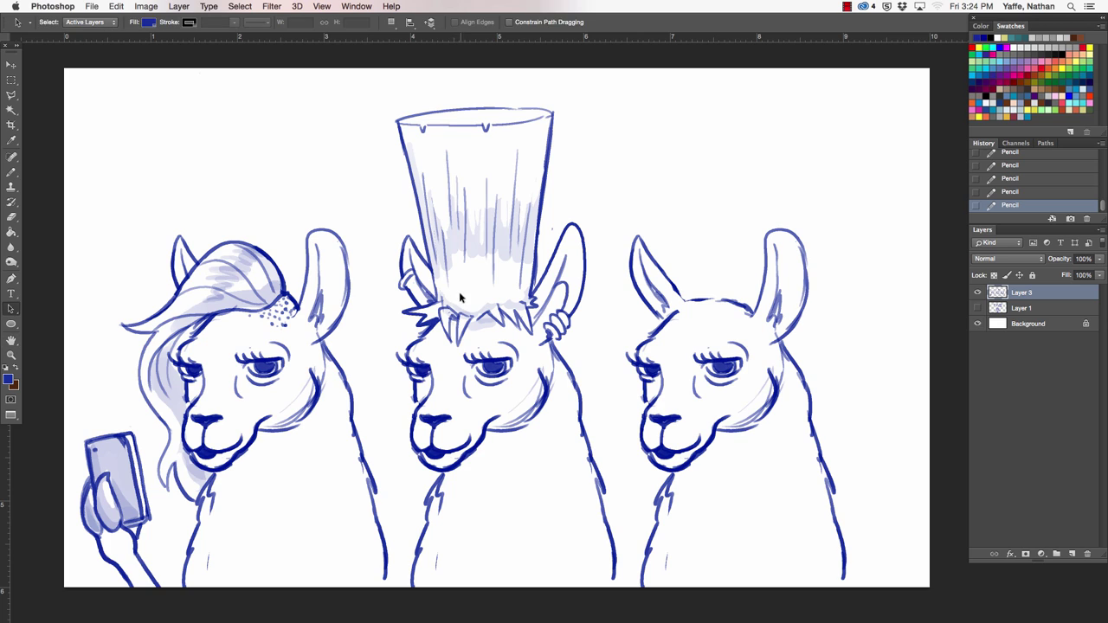
pyautogui.press('b')
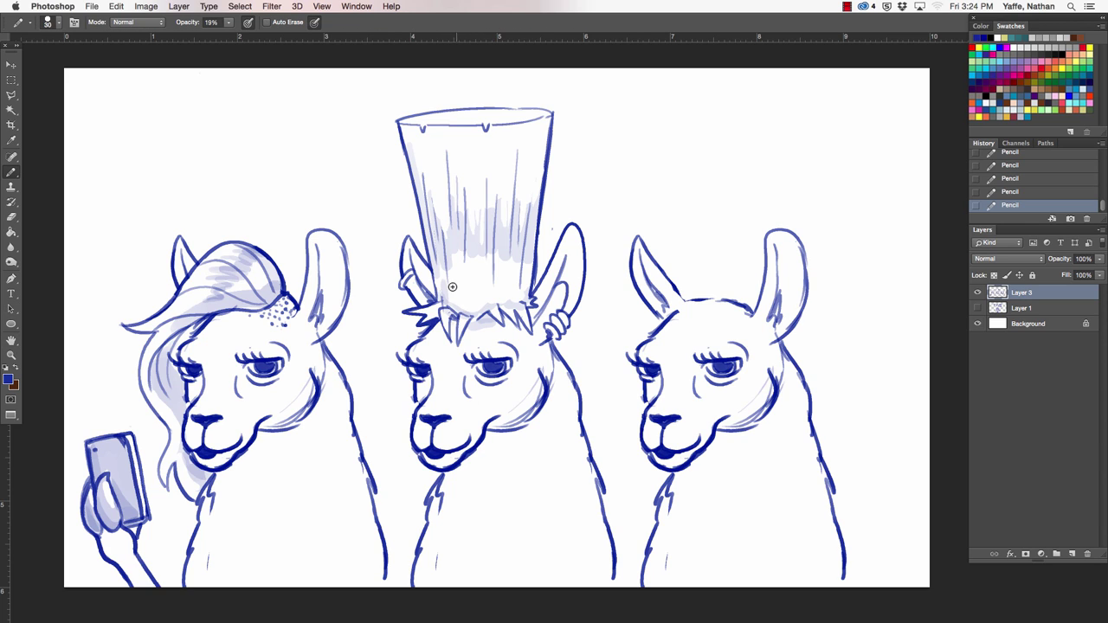
pyautogui.moveTo(441, 267); pyautogui.dragTo(494, 299)
pyautogui.press('e')
pyautogui.moveTo(451, 260)
pyautogui.mouseDown()
pyautogui.moveTo(442, 251)
pyautogui.moveTo(451, 276)
pyautogui.moveTo(486, 274)
pyautogui.moveTo(476, 273)
pyautogui.mouseUp()
pyautogui.press('b')
pyautogui.moveTo(506, 233); pyautogui.dragTo(508, 276)
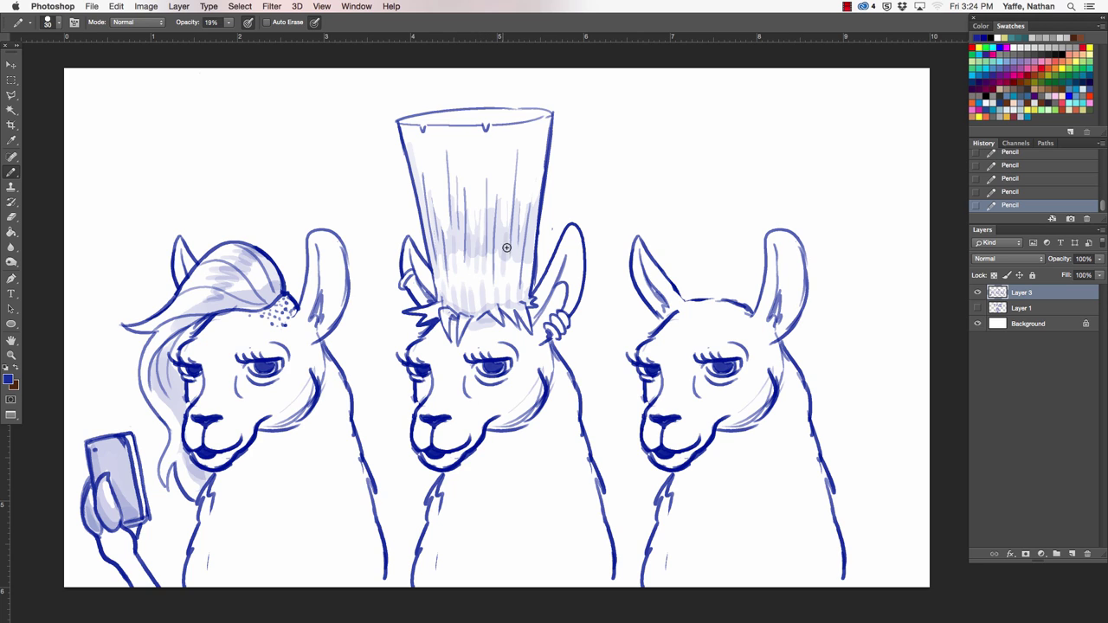
pyautogui.moveTo(530, 217); pyautogui.dragTo(529, 277)
pyautogui.moveTo(414, 133)
pyautogui.mouseDown()
pyautogui.moveTo(419, 157)
pyautogui.moveTo(519, 149)
pyautogui.mouseUp()
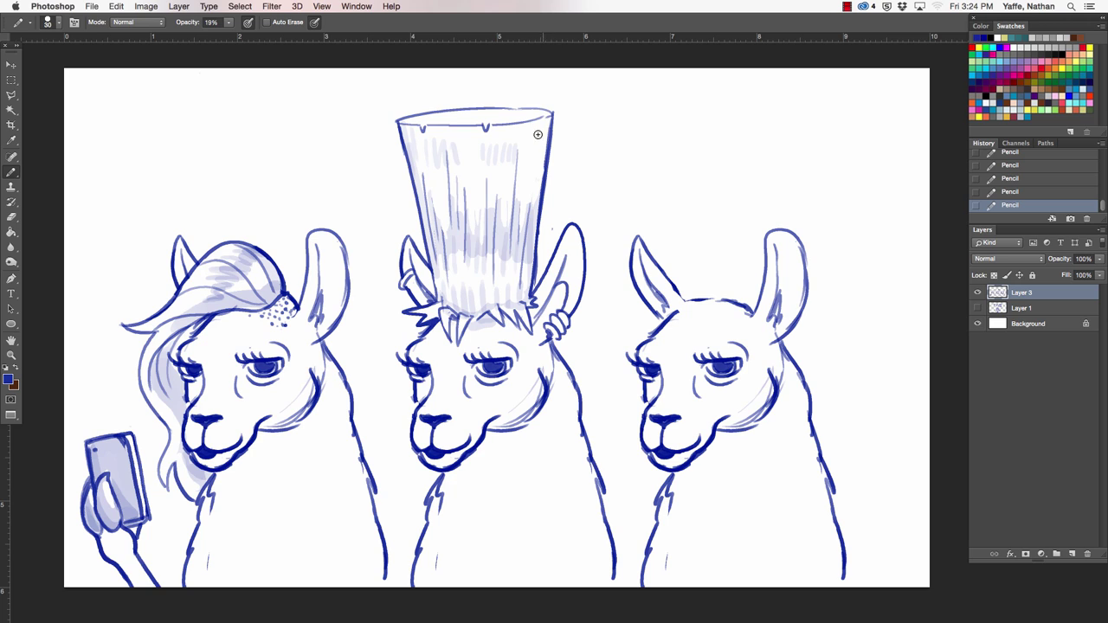
pyautogui.moveTo(540, 169)
pyautogui.mouseDown()
pyautogui.moveTo(547, 127)
pyautogui.moveTo(534, 130)
pyautogui.mouseUp()
# - Shade the elliptical top surface of the tall hair with the Pencil at size 60 and erase the overspill below the rim
pyautogui.press('a')
pyautogui.press('b')
pyautogui.press(']')
pyautogui.press(']')
pyautogui.press(']')
pyautogui.moveTo(407, 120)
pyautogui.mouseDown()
pyautogui.moveTo(510, 113)
pyautogui.moveTo(451, 122)
pyautogui.moveTo(516, 130)
pyautogui.mouseUp()
pyautogui.press('e')
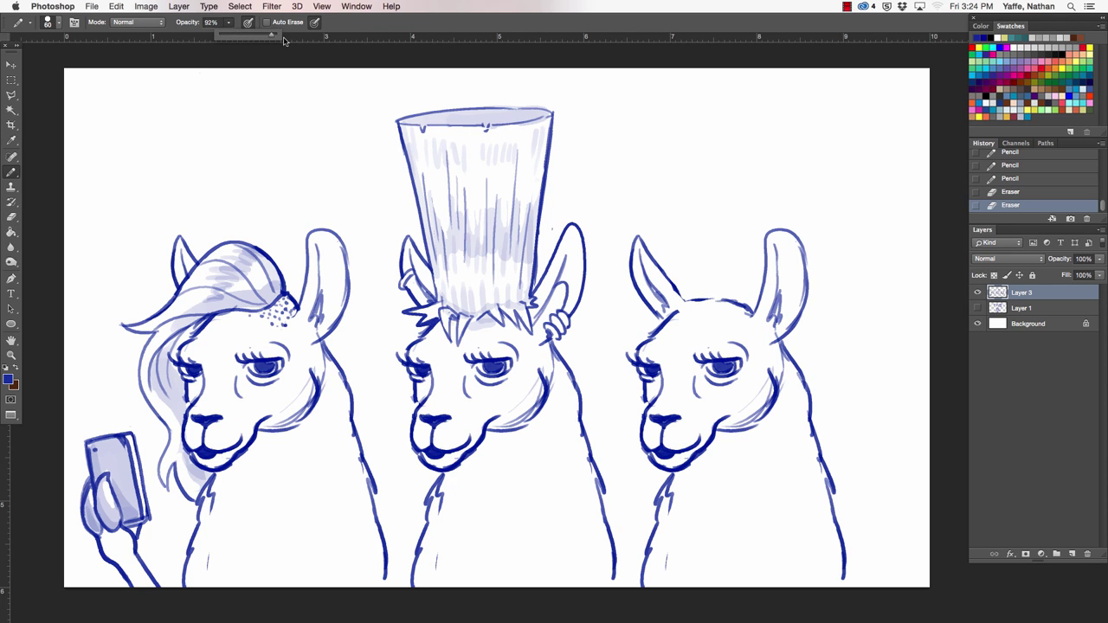
# - Set the Pencil to 100% opacity and size 10, and reinforce the tall hair's rim notches, sides and top rim
pyautogui.press('a')
pyautogui.press('b')
pyautogui.press('[')
pyautogui.press('[')
pyautogui.press('[')
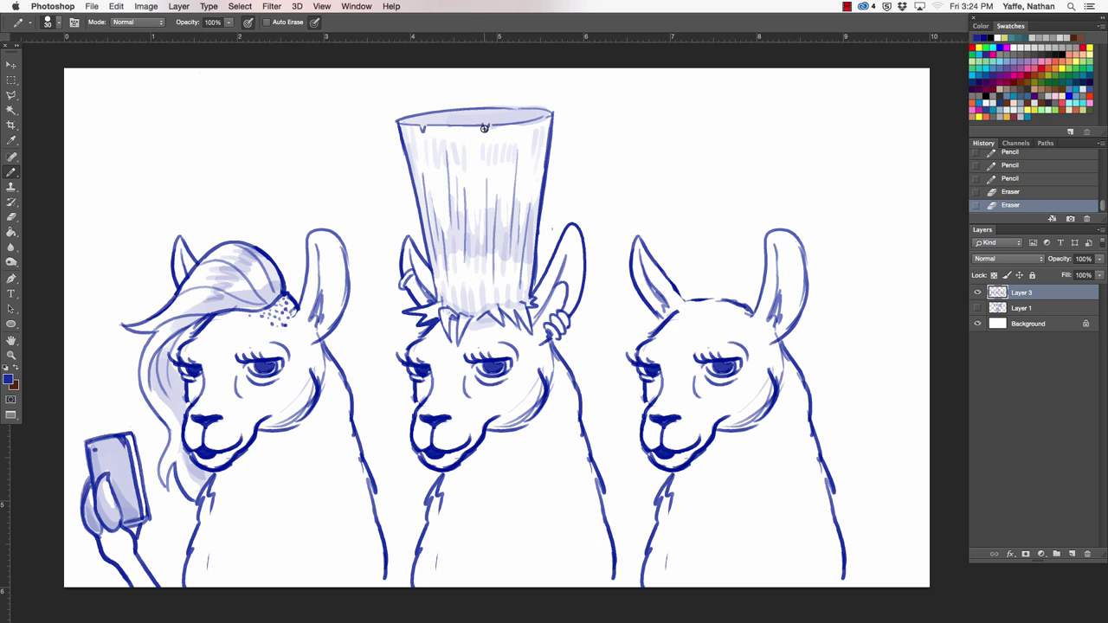
pyautogui.moveTo(486, 125); pyautogui.dragTo(486, 134)
pyautogui.moveTo(420, 125); pyautogui.dragTo(428, 262)
pyautogui.moveTo(551, 116); pyautogui.dragTo(537, 232)
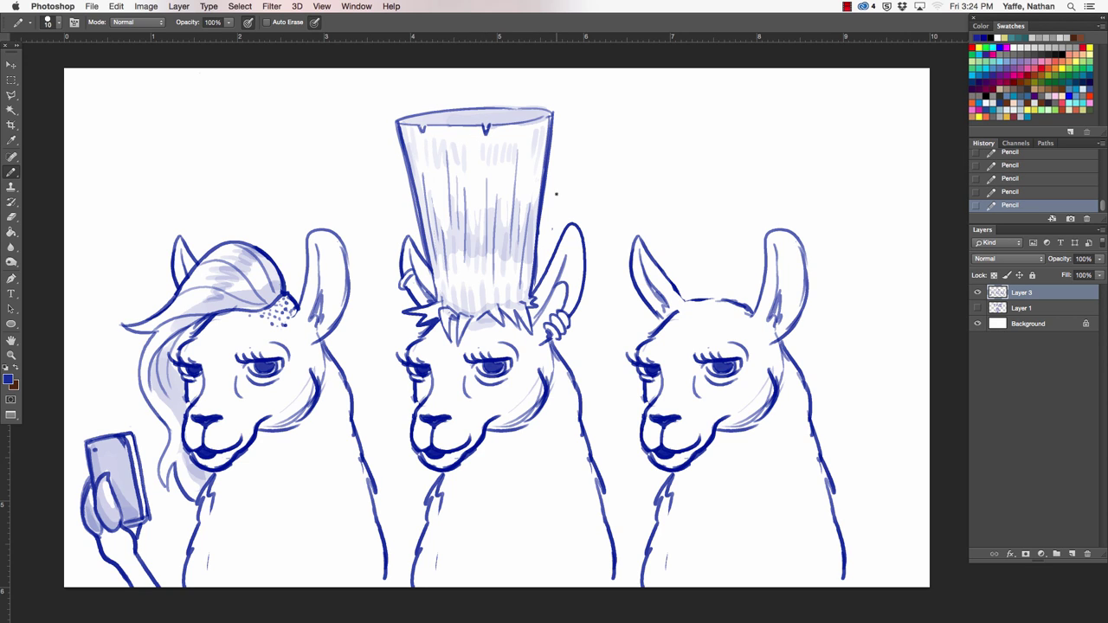
pyautogui.moveTo(546, 112)
pyautogui.mouseDown()
pyautogui.moveTo(413, 121)
pyautogui.moveTo(526, 105)
pyautogui.mouseUp()
pyautogui.press('super+z')
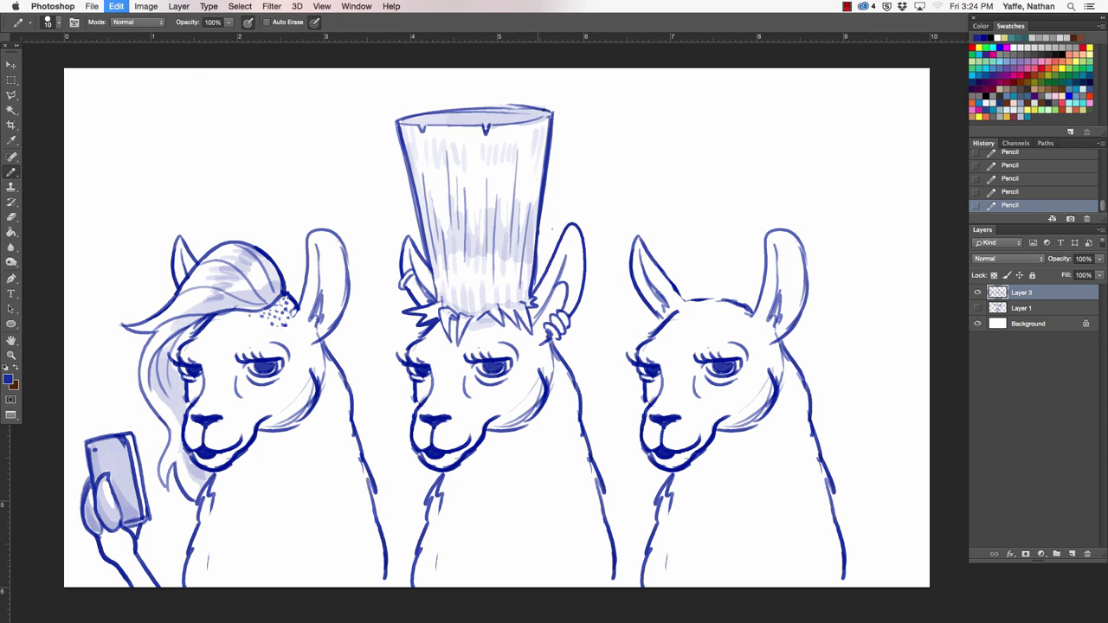
pyautogui.press('super+z')
# - Erase and redraw the spikes on the right half of the second llama's fringe with the opaque Pencil
pyautogui.press('e')
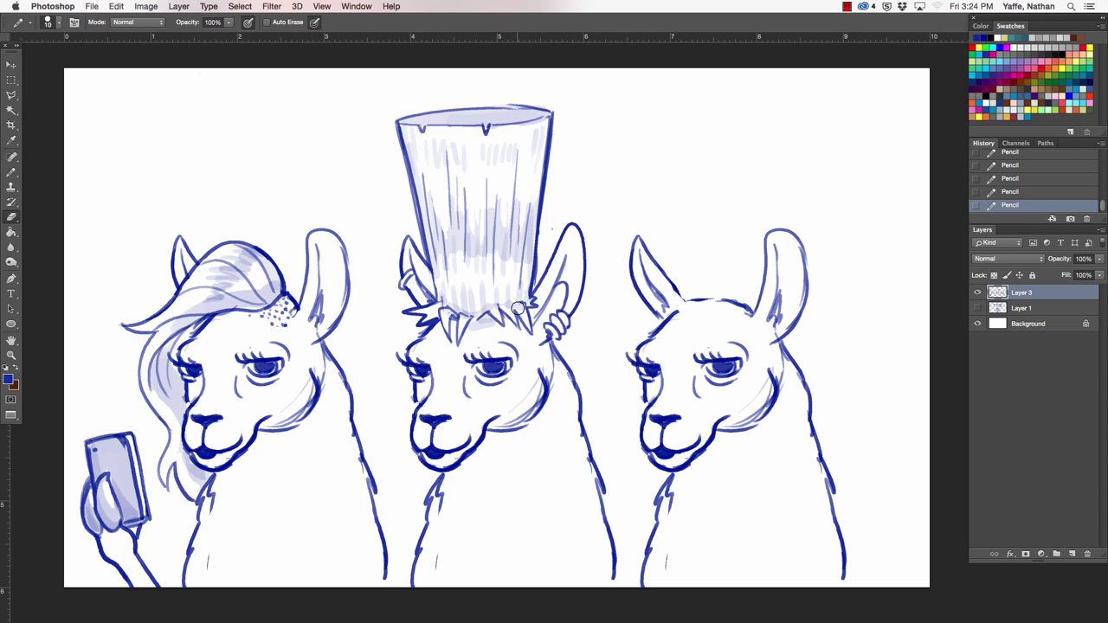
pyautogui.click(515, 311)
pyautogui.click(505, 305)
pyautogui.press('b')
pyautogui.moveTo(504, 305); pyautogui.dragTo(529, 329)
pyautogui.press('e')
pyautogui.click(506, 306)
pyautogui.click(518, 305)
pyautogui.press('b')
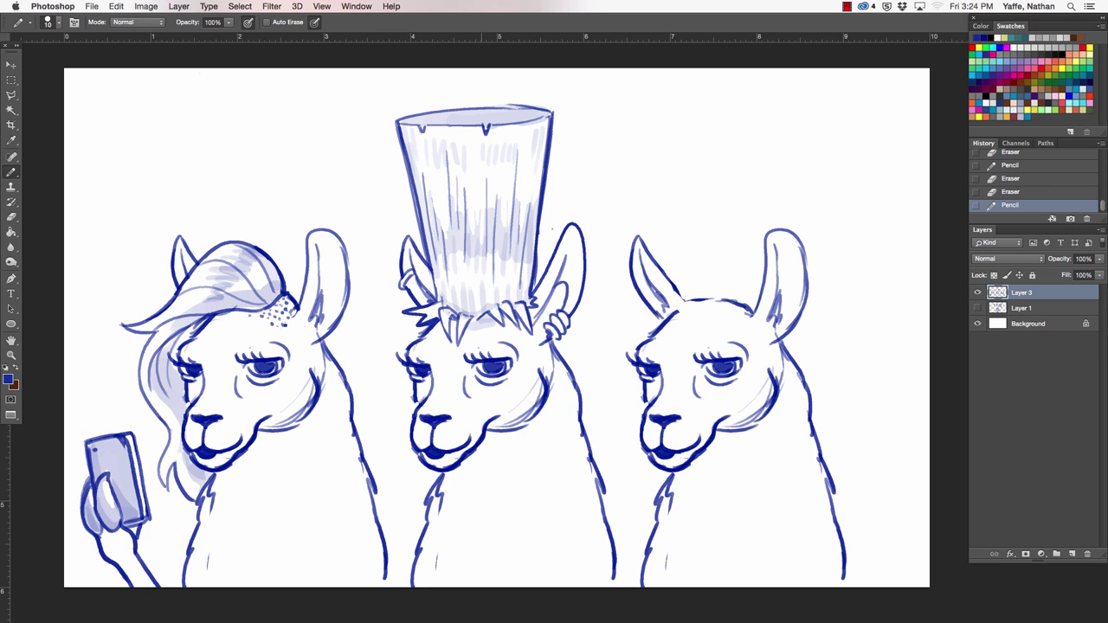
# - Touch up the left fringe spikes and redraw the hair tufts beside both of the second llama's ears
pyautogui.press('e')
pyautogui.press('b')
pyautogui.moveTo(443, 316)
pyautogui.mouseDown()
pyautogui.moveTo(449, 341)
pyautogui.moveTo(466, 316)
pyautogui.mouseUp()
pyautogui.press('e')
pyautogui.click(534, 304)
pyautogui.press('b')
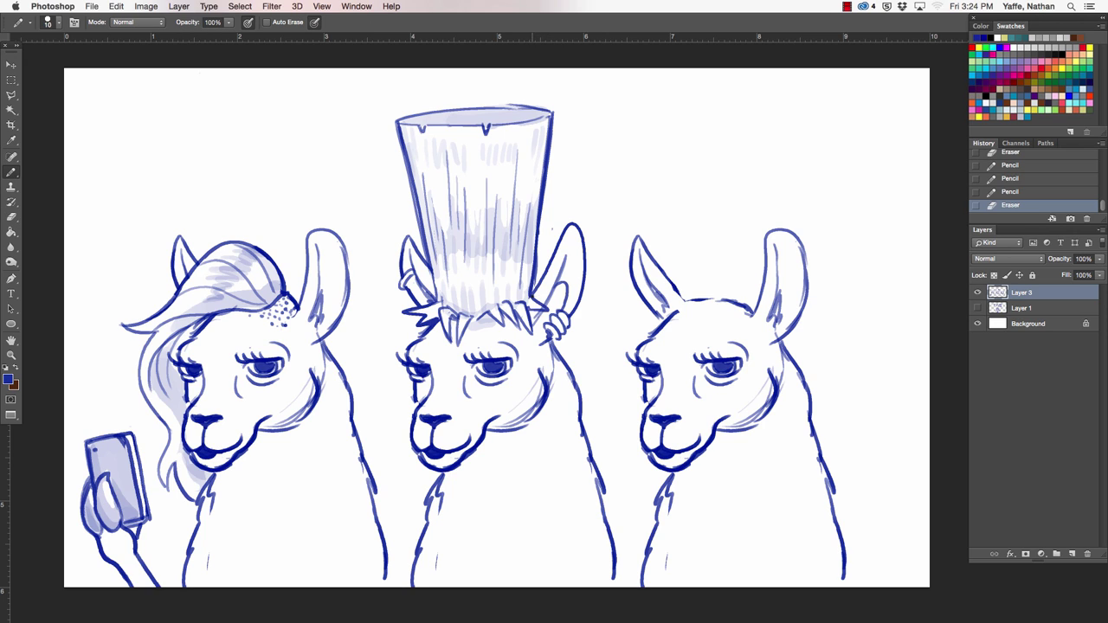
pyautogui.click(536, 301)
pyautogui.click(559, 305)
pyautogui.moveTo(440, 302); pyautogui.dragTo(424, 321)
pyautogui.moveTo(729, 400); pyautogui.dragTo(651, 439)
pyautogui.moveTo(665, 338); pyautogui.dragTo(680, 298)
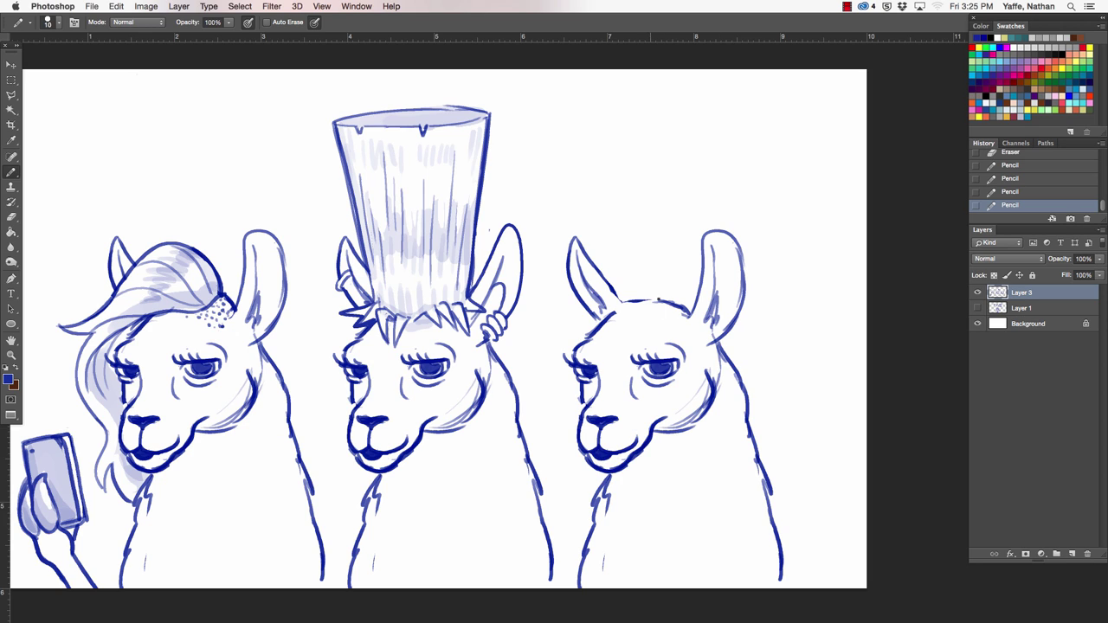
pyautogui.press('a')
pyautogui.press('b')
pyautogui.press('space')
pyautogui.moveTo(726, 277); pyautogui.dragTo(726, 286)
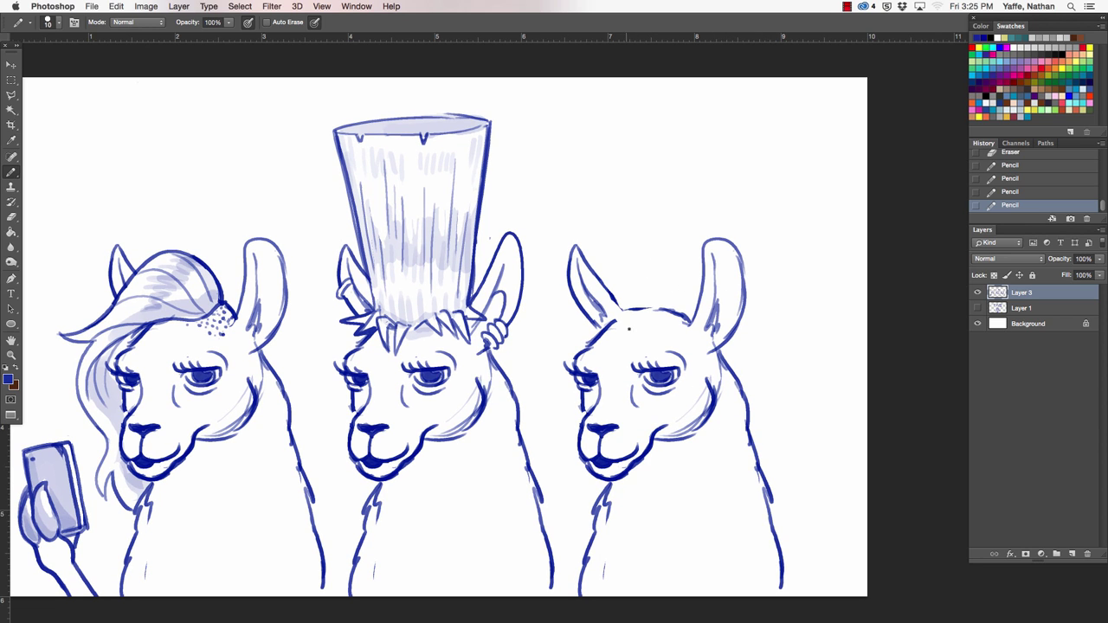
# - Draw a rounded crown between the third llama's ears and erase the old head outline beneath it
pyautogui.moveTo(603, 336)
pyautogui.mouseDown()
pyautogui.moveTo(559, 297)
pyautogui.moveTo(627, 189)
pyautogui.mouseUp()
pyautogui.press('super+z')
pyautogui.scroll(-3, 792, 376)
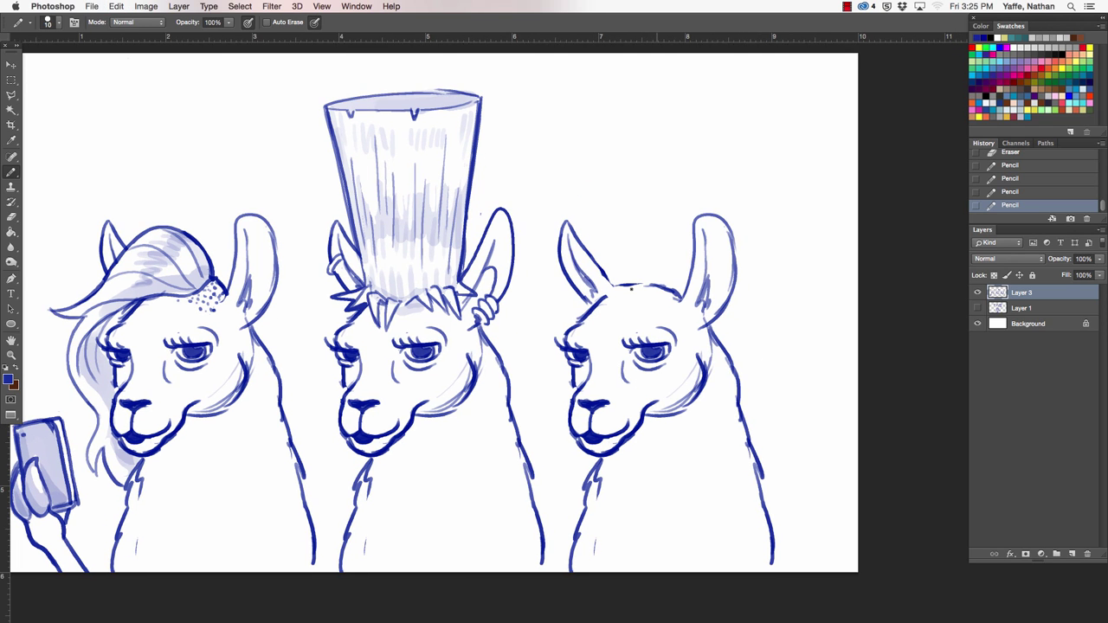
pyautogui.moveTo(595, 301); pyautogui.dragTo(691, 261)
pyautogui.press('e')
pyautogui.moveTo(602, 298)
pyautogui.mouseDown()
pyautogui.moveTo(648, 297)
pyautogui.moveTo(674, 293)
pyautogui.mouseUp()
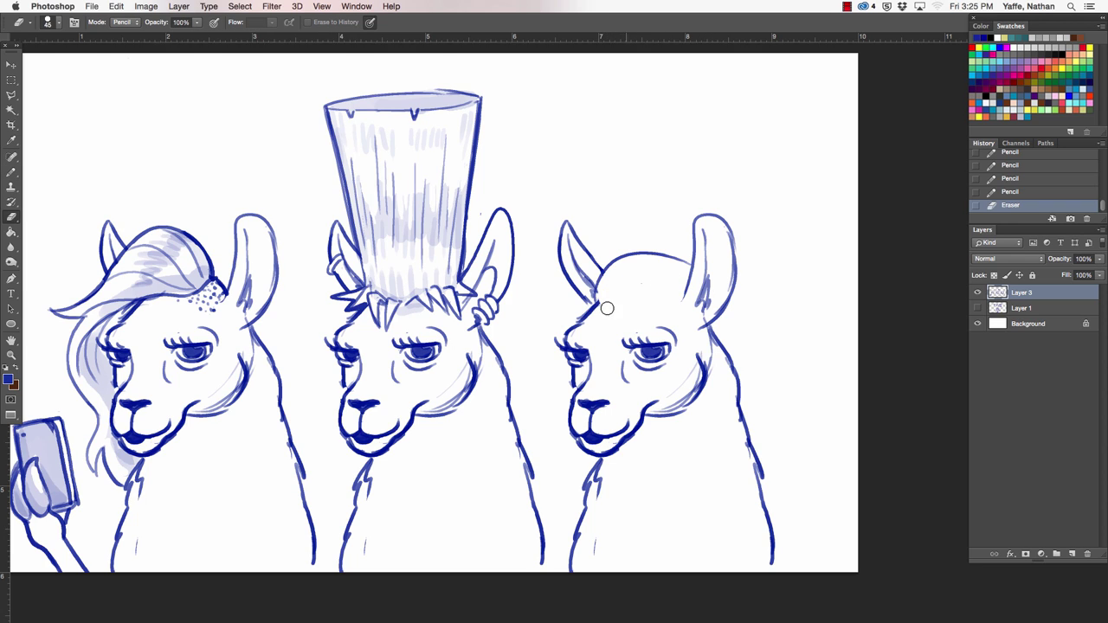
pyautogui.press('b')
pyautogui.press('e')
pyautogui.moveTo(614, 267)
pyautogui.mouseDown()
pyautogui.moveTo(598, 305)
pyautogui.moveTo(625, 254)
pyautogui.mouseUp()
pyautogui.press('b')
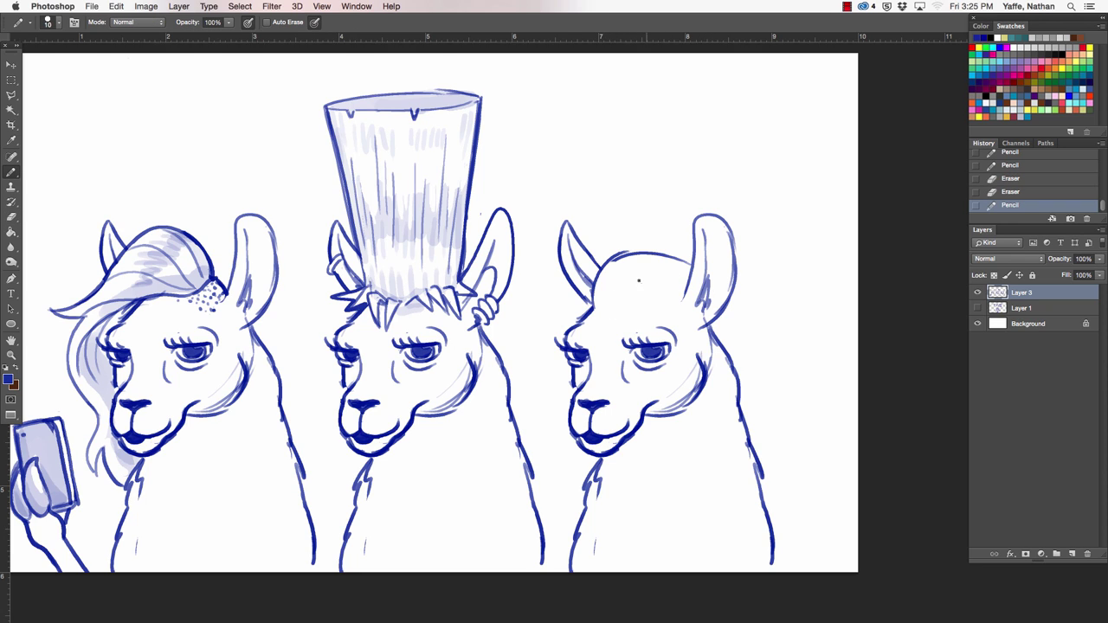
# - Draw a braid hanging down each side of the third llama's head
pyautogui.moveTo(729, 314); pyautogui.dragTo(739, 381)
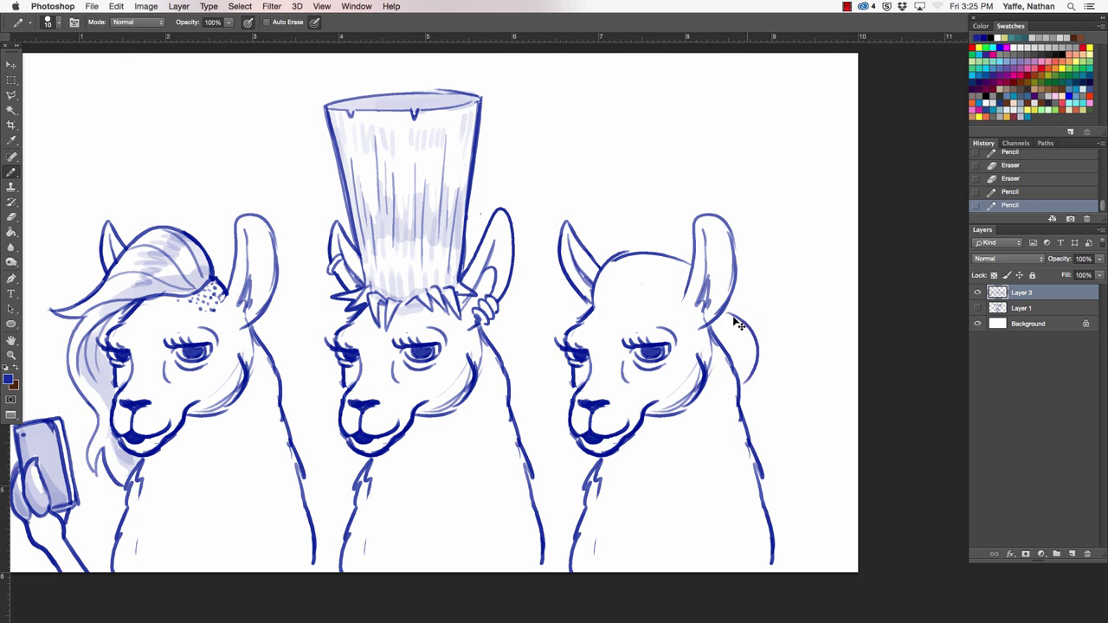
pyautogui.press('super+z')
pyautogui.moveTo(725, 309)
pyautogui.mouseDown()
pyautogui.moveTo(736, 350)
pyautogui.moveTo(743, 357)
pyautogui.moveTo(735, 312)
pyautogui.moveTo(760, 371)
pyautogui.moveTo(755, 399)
pyautogui.moveTo(776, 414)
pyautogui.moveTo(746, 428)
pyautogui.moveTo(771, 426)
pyautogui.moveTo(771, 405)
pyautogui.moveTo(754, 419)
pyautogui.moveTo(773, 434)
pyautogui.mouseUp()
pyautogui.press('e')
pyautogui.press('b')
pyautogui.press('super+z')
pyautogui.press('e')
pyautogui.press('b')
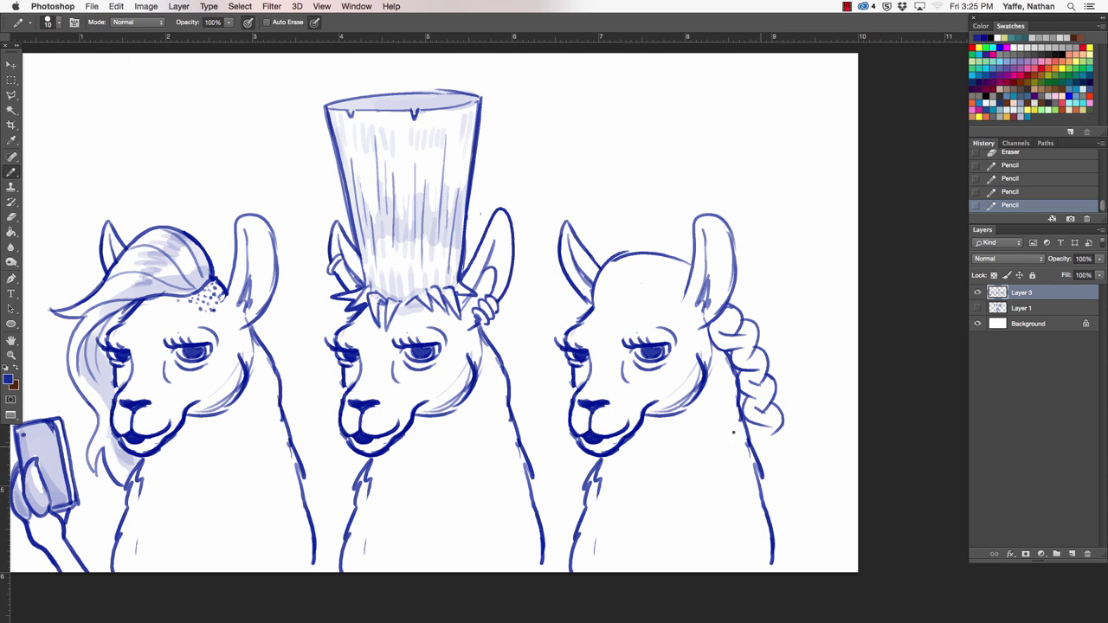
pyautogui.moveTo(553, 371); pyautogui.dragTo(561, 432)
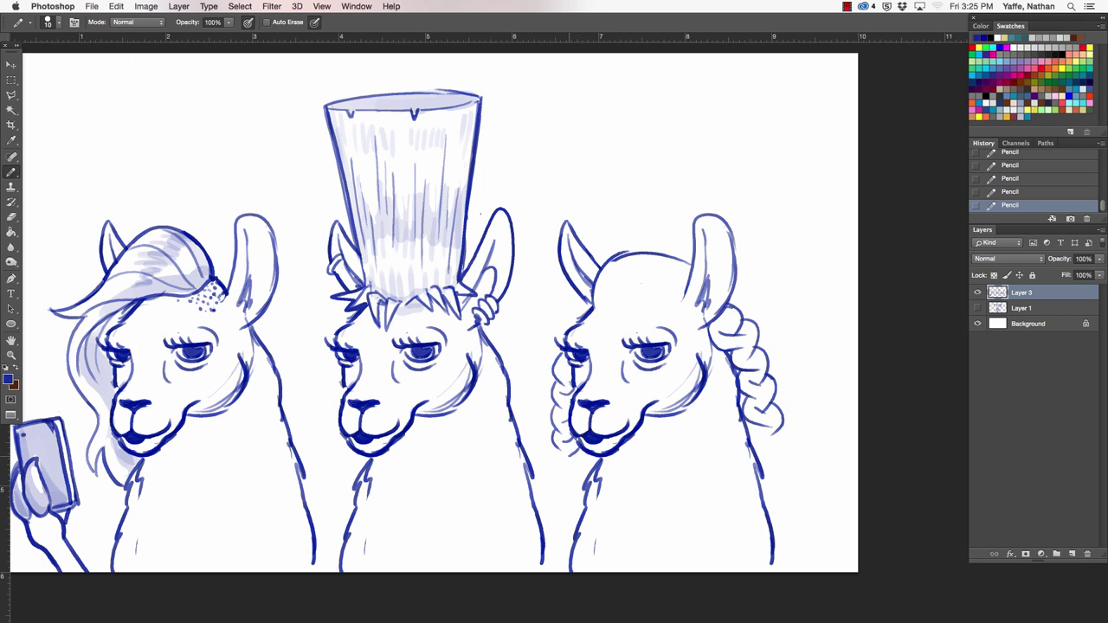
# - Erase the third llama's low crown line and redraw it as a taller dome reaching both ears
pyautogui.press('e')
pyautogui.moveTo(601, 290)
pyautogui.mouseDown()
pyautogui.moveTo(580, 309)
pyautogui.moveTo(614, 254)
pyautogui.moveTo(630, 248)
pyautogui.moveTo(631, 272)
pyautogui.moveTo(682, 253)
pyautogui.mouseUp()
pyautogui.moveTo(601, 245)
pyautogui.mouseDown()
pyautogui.moveTo(585, 304)
pyautogui.moveTo(659, 217)
pyautogui.mouseUp()
pyautogui.press('b')
pyautogui.press('e')
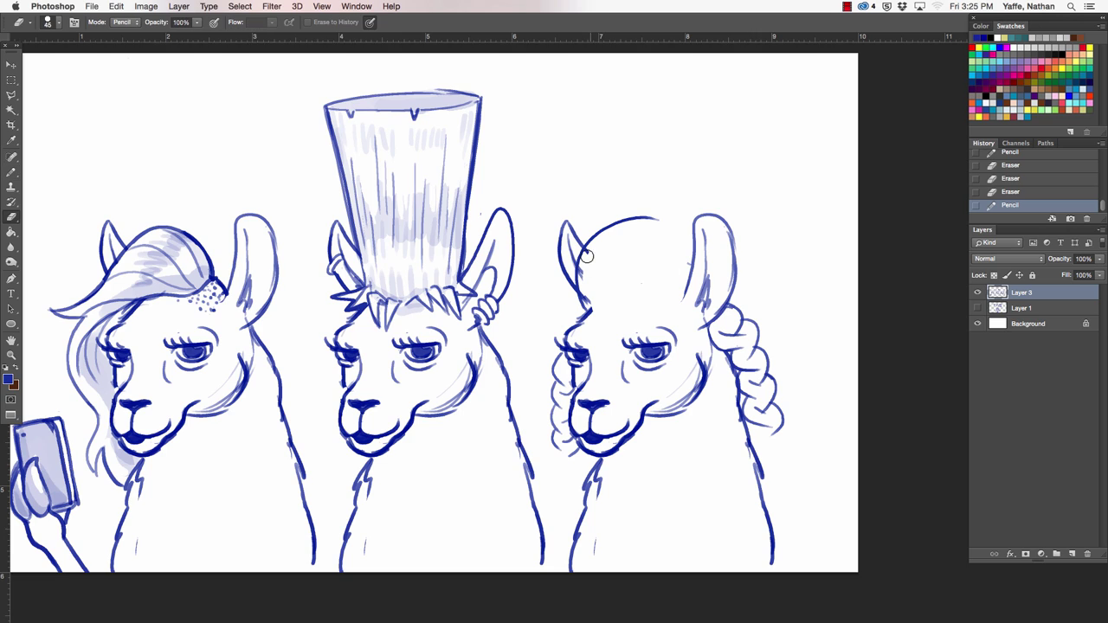
pyautogui.moveTo(587, 254); pyautogui.dragTo(589, 295)
pyautogui.press('b')
pyautogui.moveTo(695, 253)
pyautogui.mouseDown()
pyautogui.moveTo(686, 299)
pyautogui.moveTo(680, 232)
pyautogui.moveTo(654, 218)
pyautogui.mouseUp()
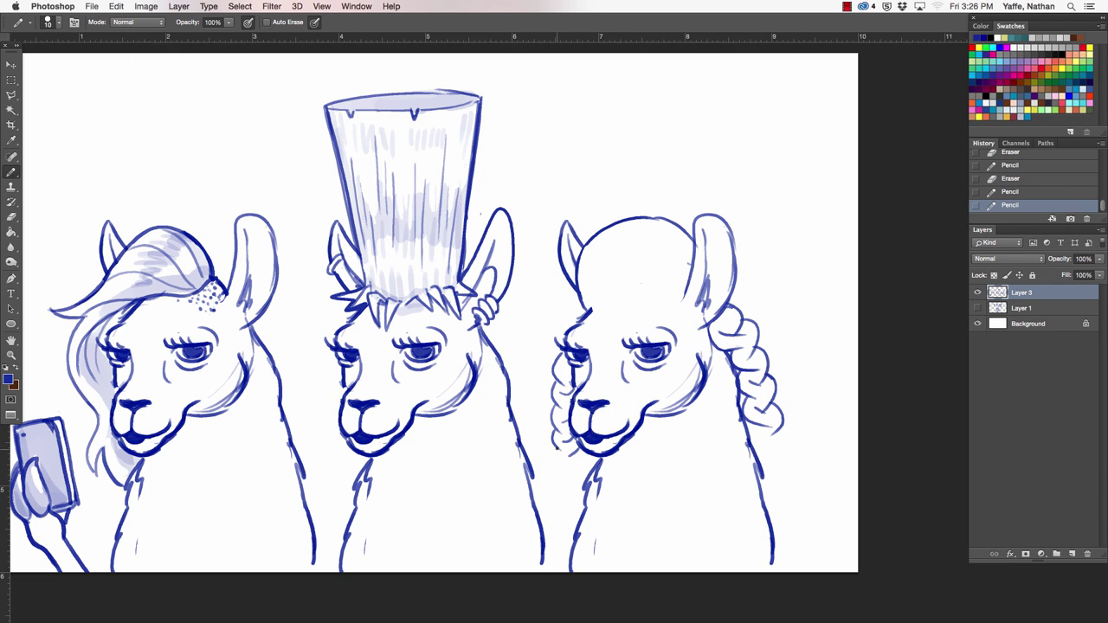
# - Extend the lower ends of both braids and draw a tie band around each
pyautogui.moveTo(556, 448); pyautogui.dragTo(576, 464)
pyautogui.moveTo(752, 427); pyautogui.dragTo(776, 451)
pyautogui.press('super+alt+z')
pyautogui.press('super+alt+z')
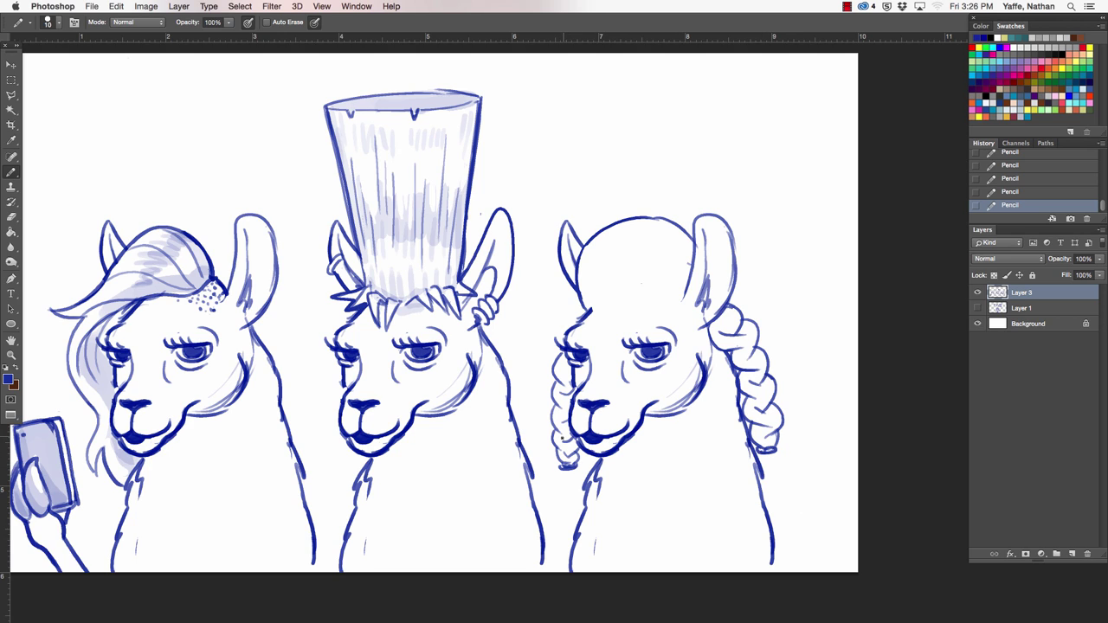
# - Clean up the left braid's outline and draw hair tufts below both braid ties
pyautogui.press('e')
pyautogui.moveTo(558, 388); pyautogui.dragTo(560, 429)
pyautogui.press('b')
pyautogui.press('e')
pyautogui.press('super+z')
pyautogui.press('b')
pyautogui.press('e')
pyautogui.press('b')
pyautogui.moveTo(557, 435)
pyautogui.mouseDown()
pyautogui.moveTo(565, 490)
pyautogui.moveTo(573, 485)
pyautogui.mouseUp()
pyautogui.press('e')
pyautogui.press('b')
# - Draw vertical fringe strands across the third llama's forehead from ear to ear
pyautogui.moveTo(588, 261)
pyautogui.mouseDown()
pyautogui.moveTo(596, 301)
pyautogui.moveTo(611, 307)
pyautogui.mouseUp()
pyautogui.moveTo(619, 269); pyautogui.dragTo(623, 307)
pyautogui.moveTo(630, 287)
pyautogui.mouseDown()
pyautogui.moveTo(629, 304)
pyautogui.moveTo(644, 305)
pyautogui.mouseUp()
pyautogui.moveTo(649, 281); pyautogui.dragTo(662, 308)
pyautogui.moveTo(672, 289); pyautogui.dragTo(672, 308)
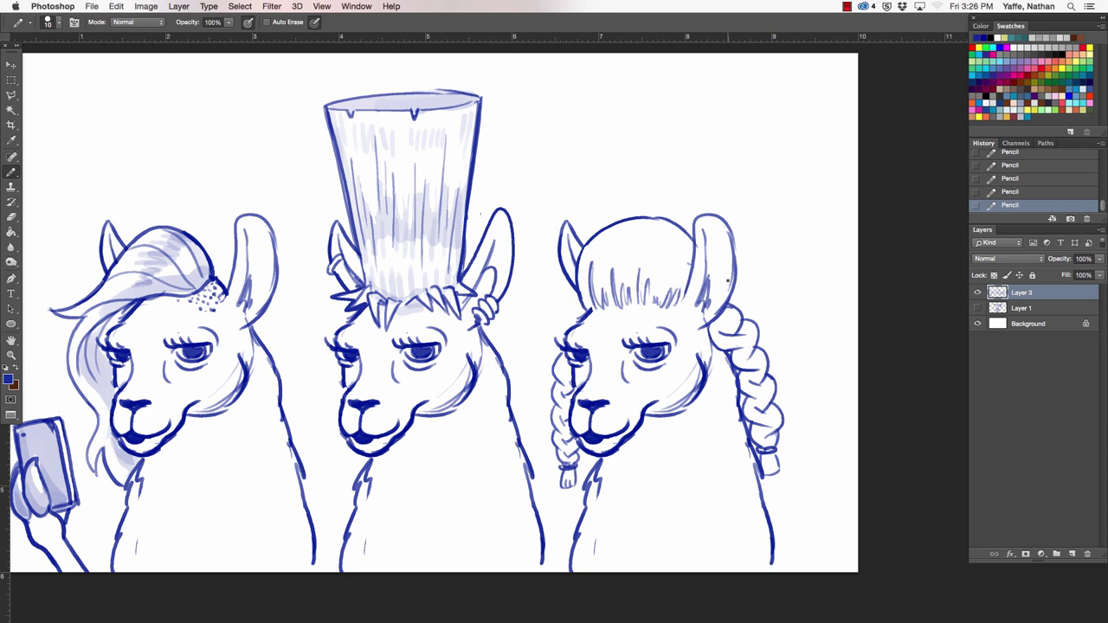
# - Draw flared, pointed hair wisps below both of the third llama's ears
pyautogui.moveTo(731, 296)
pyautogui.mouseDown()
pyautogui.moveTo(780, 303)
pyautogui.moveTo(760, 325)
pyautogui.mouseUp()
pyautogui.moveTo(543, 294)
pyautogui.mouseDown()
pyautogui.moveTo(565, 314)
pyautogui.moveTo(538, 327)
pyautogui.moveTo(570, 327)
pyautogui.mouseUp()
pyautogui.press('super+z')
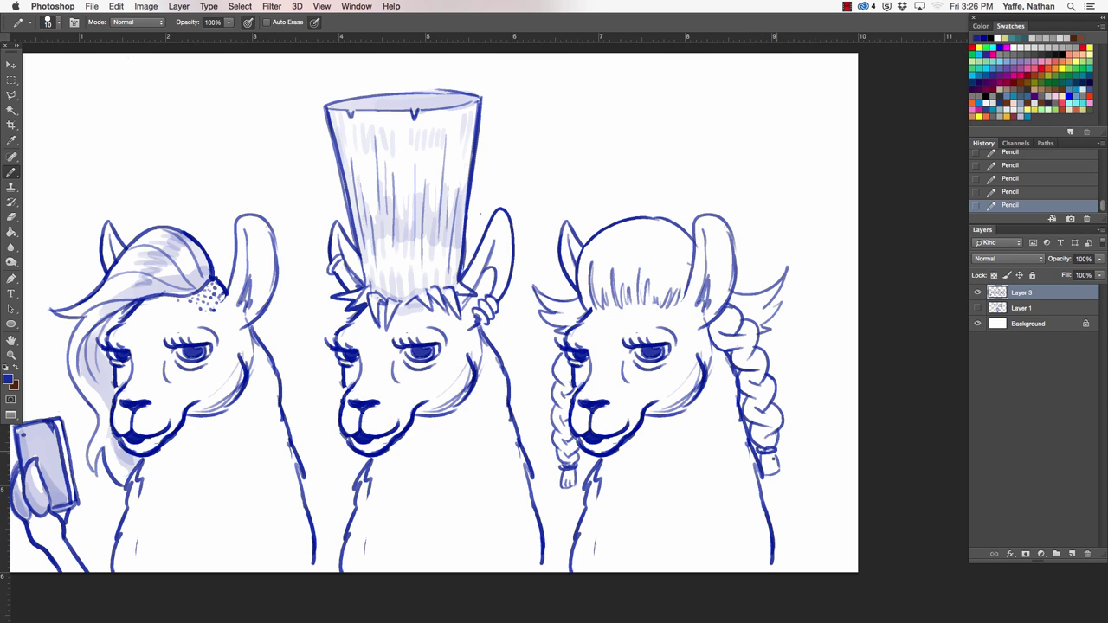
# - Erase and redraw the tuft at the end of the right braid
pyautogui.press('e')
pyautogui.moveTo(761, 459)
pyautogui.mouseDown()
pyautogui.moveTo(767, 472)
pyautogui.moveTo(787, 465)
pyautogui.moveTo(768, 472)
pyautogui.moveTo(782, 468)
pyautogui.mouseUp()
pyautogui.press('b')
pyautogui.moveTo(768, 461)
pyautogui.mouseDown()
pyautogui.moveTo(767, 472)
pyautogui.moveTo(778, 468)
pyautogui.mouseUp()
# - Erase and redraw the segments of the third llama's left braid beside its face
pyautogui.press('e')
pyautogui.moveTo(573, 372)
pyautogui.mouseDown()
pyautogui.moveTo(552, 387)
pyautogui.moveTo(552, 422)
pyautogui.moveTo(567, 429)
pyautogui.moveTo(563, 420)
pyautogui.mouseUp()
pyautogui.press('b')
pyautogui.press('e')
pyautogui.press('b')
pyautogui.press('e')
pyautogui.press('b')
pyautogui.press('e')
pyautogui.press('b')
pyautogui.moveTo(567, 417)
pyautogui.mouseDown()
pyautogui.moveTo(558, 429)
pyautogui.moveTo(576, 445)
pyautogui.moveTo(561, 451)
pyautogui.moveTo(573, 459)
pyautogui.moveTo(576, 448)
pyautogui.mouseUp()
pyautogui.press('e')
pyautogui.press('b')
pyautogui.press('e')
pyautogui.press('b')
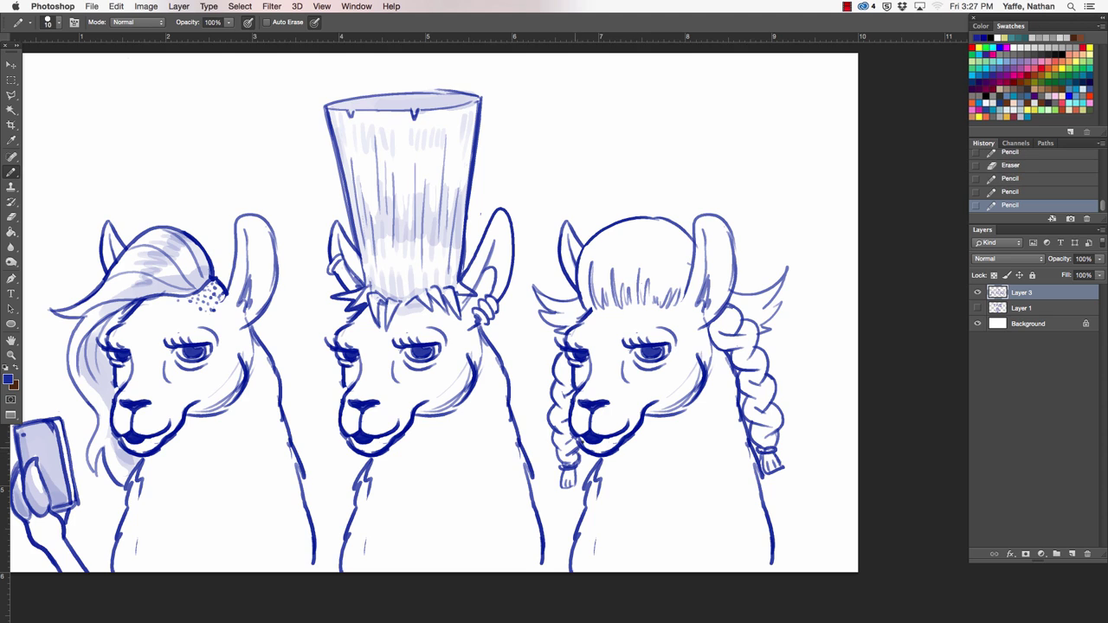
# - Erase the neck line overlapping the right braid and touch up the braid's inner edge
pyautogui.press('e')
pyautogui.moveTo(743, 364)
pyautogui.mouseDown()
pyautogui.moveTo(727, 352)
pyautogui.moveTo(744, 382)
pyautogui.mouseUp()
pyautogui.press('b')
pyautogui.press('e')
pyautogui.press('b')
pyautogui.press('super+z')
pyautogui.press('e')
pyautogui.press('b')
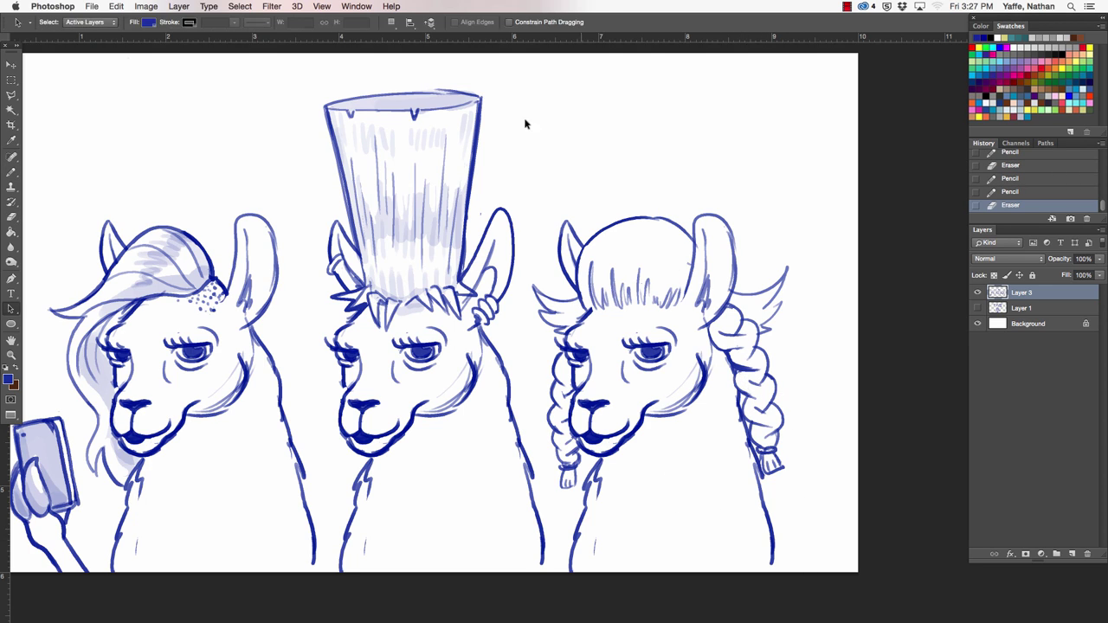
# - Set the Pencil to 27% opacity and shade the third llama's fringe and left hair wisp
pyautogui.click(229, 21)
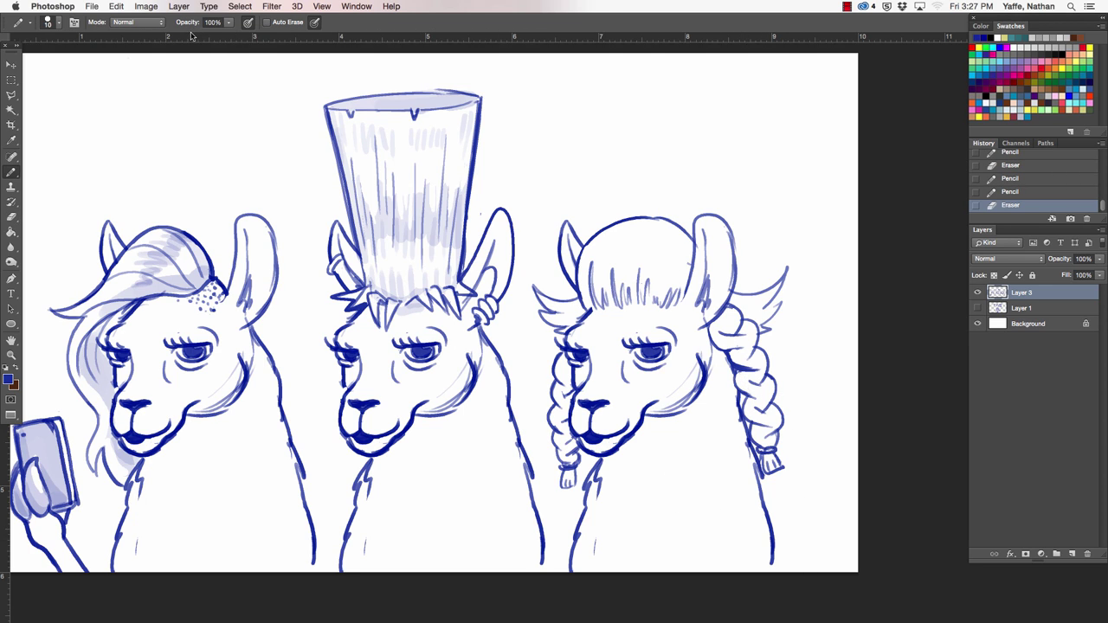
pyautogui.moveTo(224, 37); pyautogui.dragTo(187, 36)
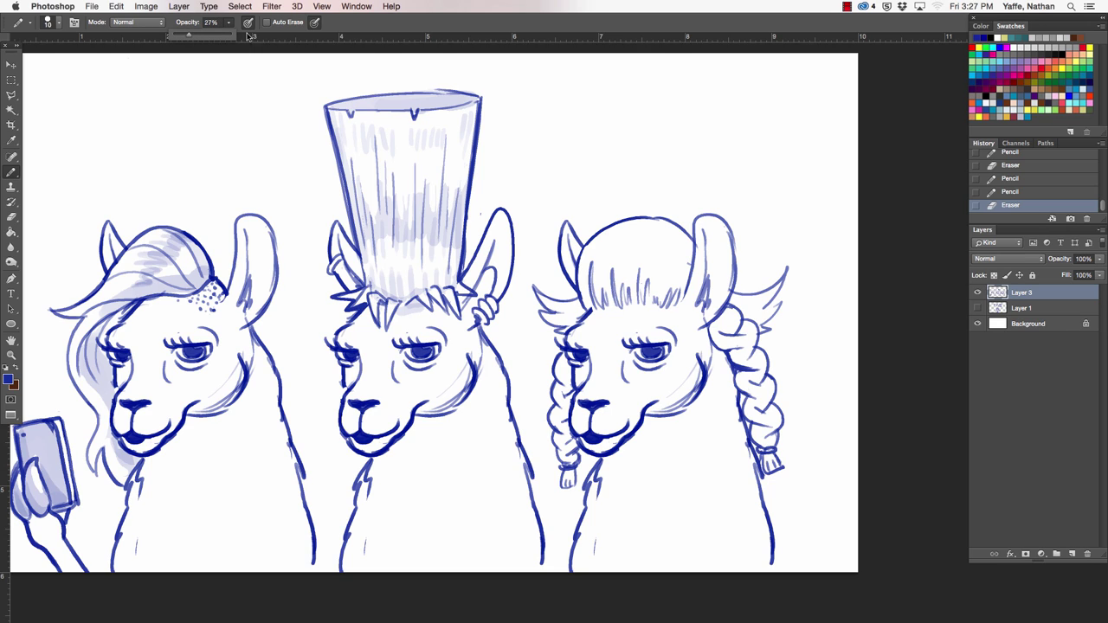
pyautogui.click(382, 33)
pyautogui.press('b')
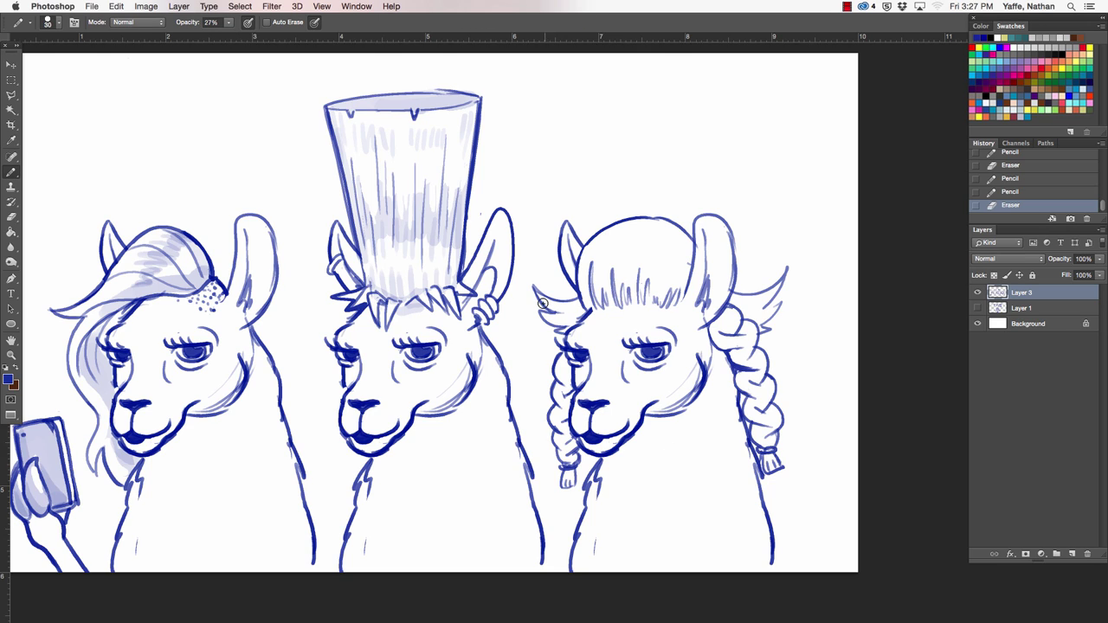
pyautogui.moveTo(576, 309)
pyautogui.mouseDown()
pyautogui.moveTo(535, 294)
pyautogui.moveTo(542, 315)
pyautogui.moveTo(578, 320)
pyautogui.moveTo(604, 282)
pyautogui.moveTo(675, 267)
pyautogui.moveTo(686, 279)
pyautogui.mouseUp()
# - Set the Pencil size to 15, add hair strokes over the crown and darken the middle of the fringe
pyautogui.press('[')
pyautogui.press('[')
pyautogui.press('[')
pyautogui.press('[')
pyautogui.press('[')
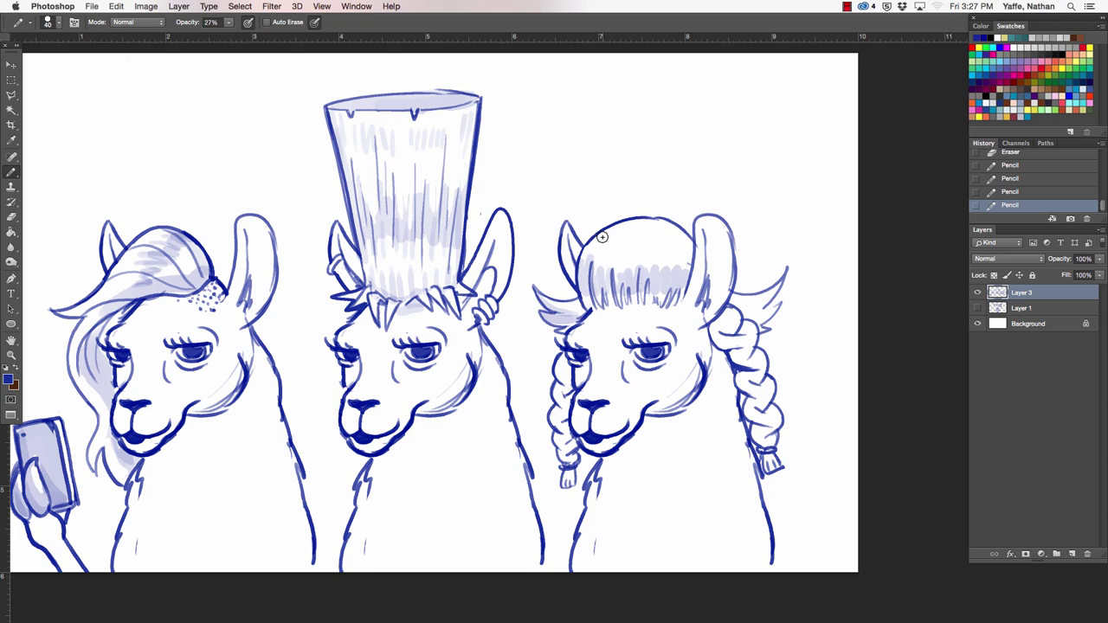
pyautogui.moveTo(620, 241)
pyautogui.mouseDown()
pyautogui.moveTo(645, 231)
pyautogui.moveTo(686, 239)
pyautogui.mouseUp()
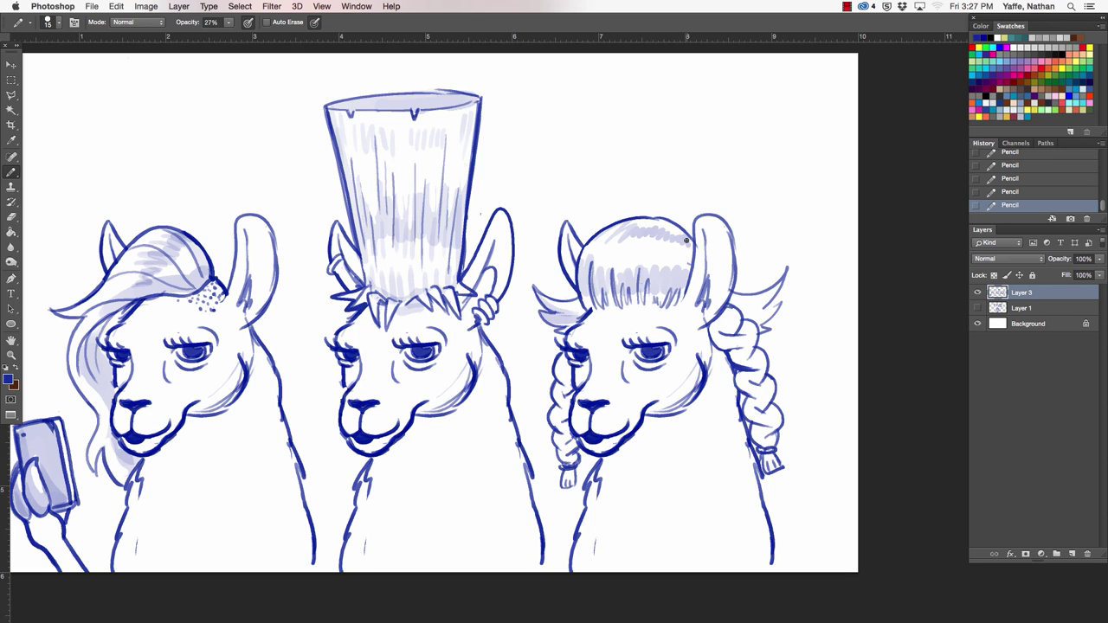
pyautogui.moveTo(594, 246)
pyautogui.mouseDown()
pyautogui.moveTo(587, 281)
pyautogui.moveTo(599, 286)
pyautogui.moveTo(616, 255)
pyautogui.moveTo(623, 284)
pyautogui.moveTo(680, 285)
pyautogui.mouseUp()
pyautogui.press('e')
pyautogui.press('b')
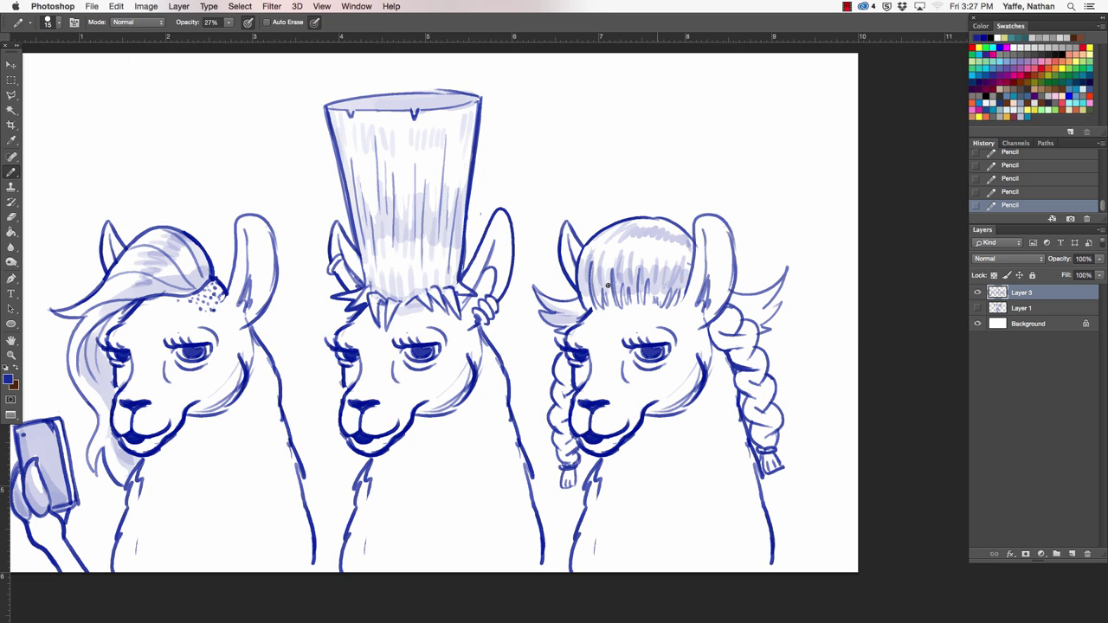
pyautogui.moveTo(586, 282); pyautogui.dragTo(682, 285)
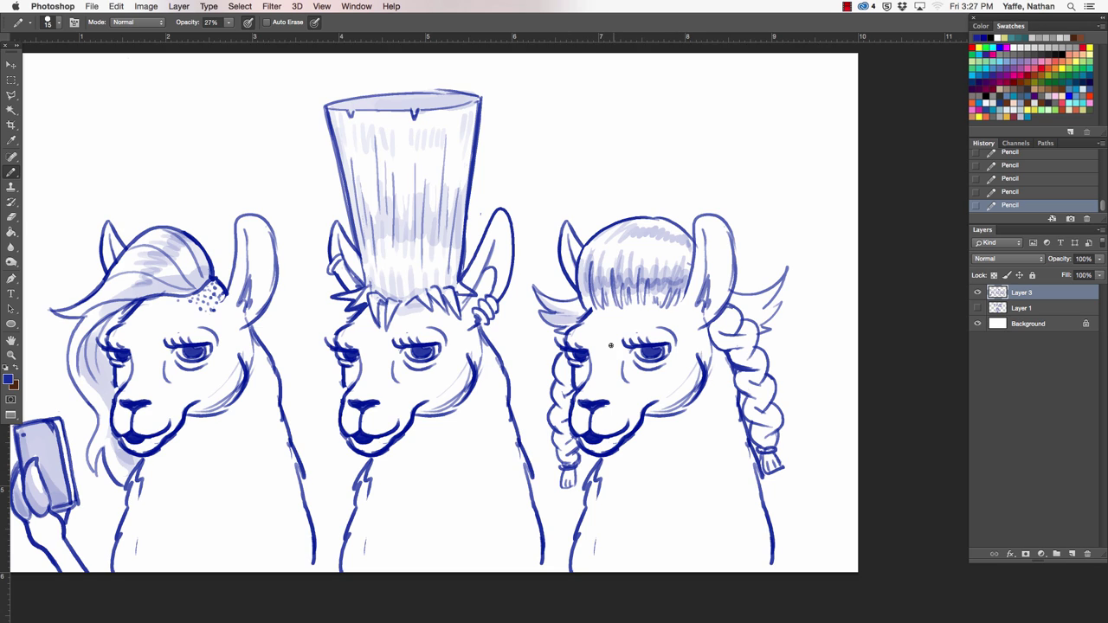
# - Enlarge the Pencil to size 40 and shade the segments of both braids
pyautogui.press(']')
pyautogui.press(']')
pyautogui.moveTo(569, 458)
pyautogui.mouseDown()
pyautogui.moveTo(561, 365)
pyautogui.moveTo(564, 453)
pyautogui.moveTo(591, 438)
pyautogui.mouseUp()
pyautogui.press('e')
pyautogui.press('b')
pyautogui.press('e')
pyautogui.press('b')
pyautogui.moveTo(712, 329)
pyautogui.mouseDown()
pyautogui.moveTo(741, 329)
pyautogui.moveTo(762, 346)
pyautogui.moveTo(746, 351)
pyautogui.moveTo(775, 387)
pyautogui.moveTo(747, 399)
pyautogui.moveTo(780, 445)
pyautogui.mouseUp()
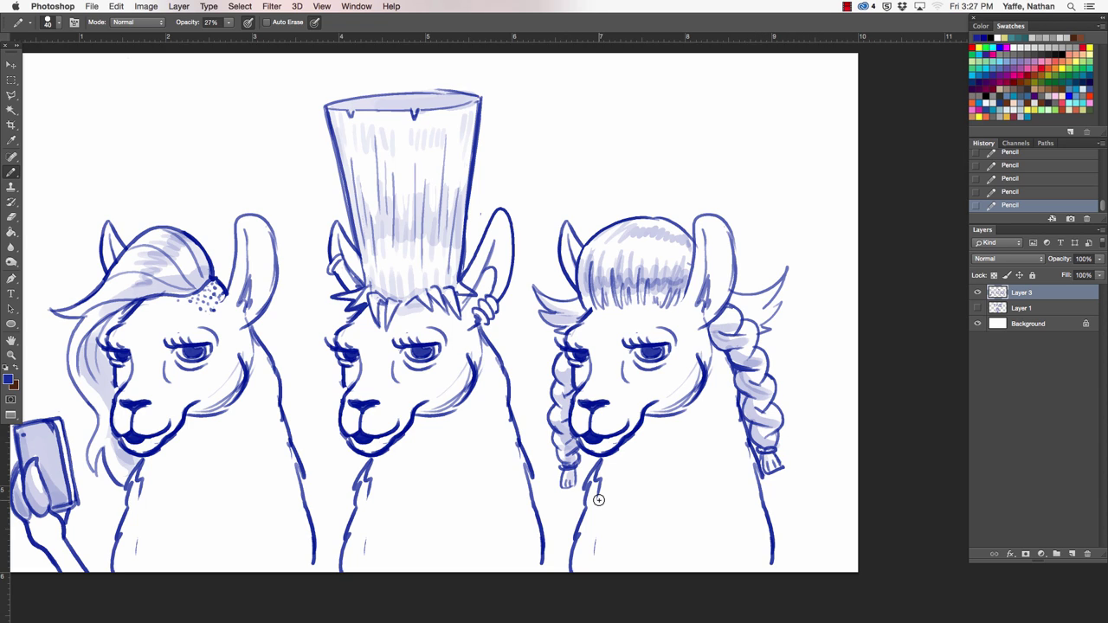
# - Set the Pencil size to 20 and deepen the shadows between the braid segments
pyautogui.press('[')
pyautogui.press('[')
pyautogui.press('[')
pyautogui.moveTo(555, 430); pyautogui.dragTo(577, 447)
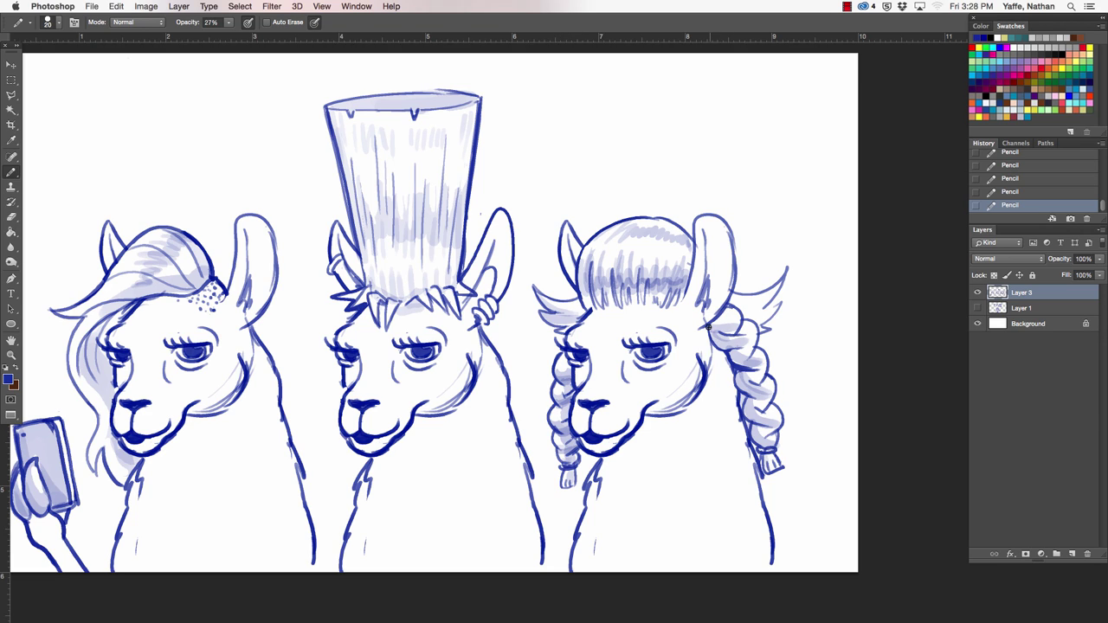
pyautogui.moveTo(709, 327)
pyautogui.mouseDown()
pyautogui.moveTo(739, 336)
pyautogui.moveTo(714, 326)
pyautogui.moveTo(753, 361)
pyautogui.moveTo(727, 349)
pyautogui.moveTo(747, 361)
pyautogui.moveTo(739, 402)
pyautogui.moveTo(760, 438)
pyautogui.mouseUp()
pyautogui.press('super+z')
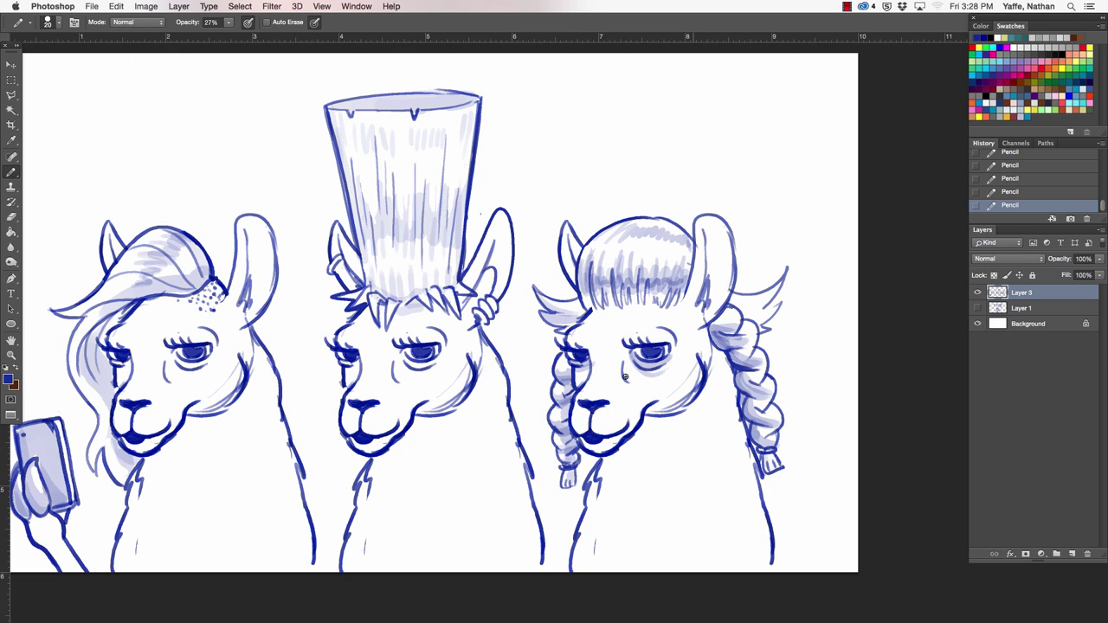
# - Erase highlights into the third llama's pupils and shade the bags under both of its eyes
pyautogui.press('e')
pyautogui.moveTo(596, 359)
pyautogui.mouseDown()
pyautogui.moveTo(626, 353)
pyautogui.moveTo(662, 379)
pyautogui.moveTo(695, 369)
pyautogui.moveTo(628, 351)
pyautogui.moveTo(656, 378)
pyautogui.moveTo(685, 378)
pyautogui.moveTo(631, 352)
pyautogui.moveTo(577, 354)
pyautogui.mouseUp()
pyautogui.press('b')
pyautogui.press('e')
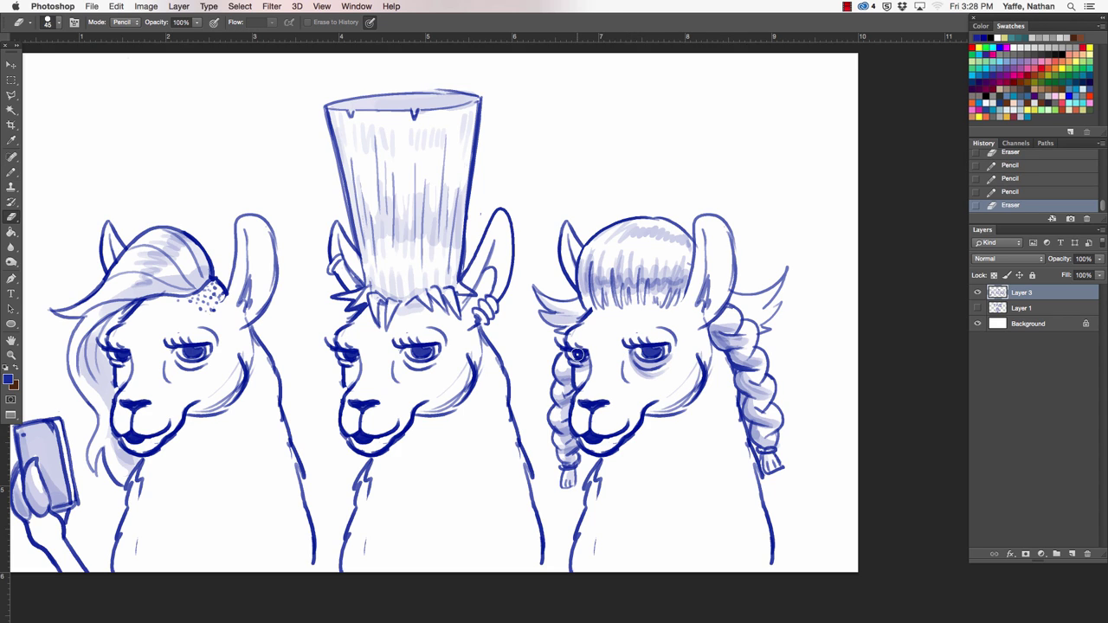
pyautogui.click(578, 354)
pyautogui.click(643, 350)
pyautogui.press('b')
pyautogui.moveTo(636, 362); pyautogui.dragTo(670, 365)
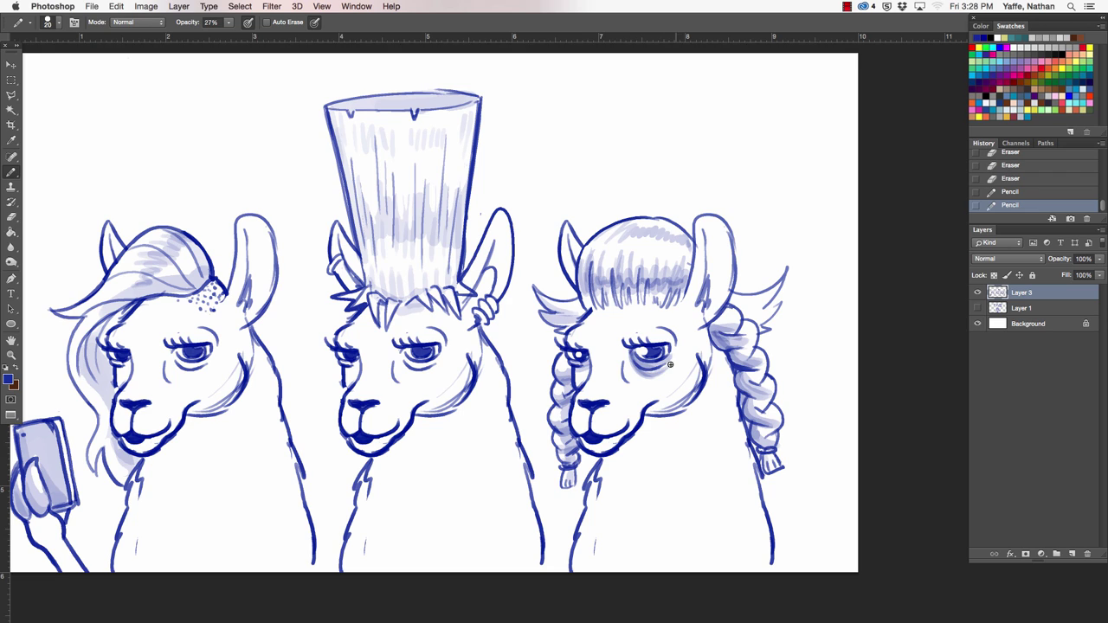
pyautogui.moveTo(578, 371); pyautogui.dragTo(589, 358)
# - Erase small highlights into the pupils of the second and first llamas
pyautogui.press('e')
pyautogui.click(415, 351)
pyautogui.click(348, 355)
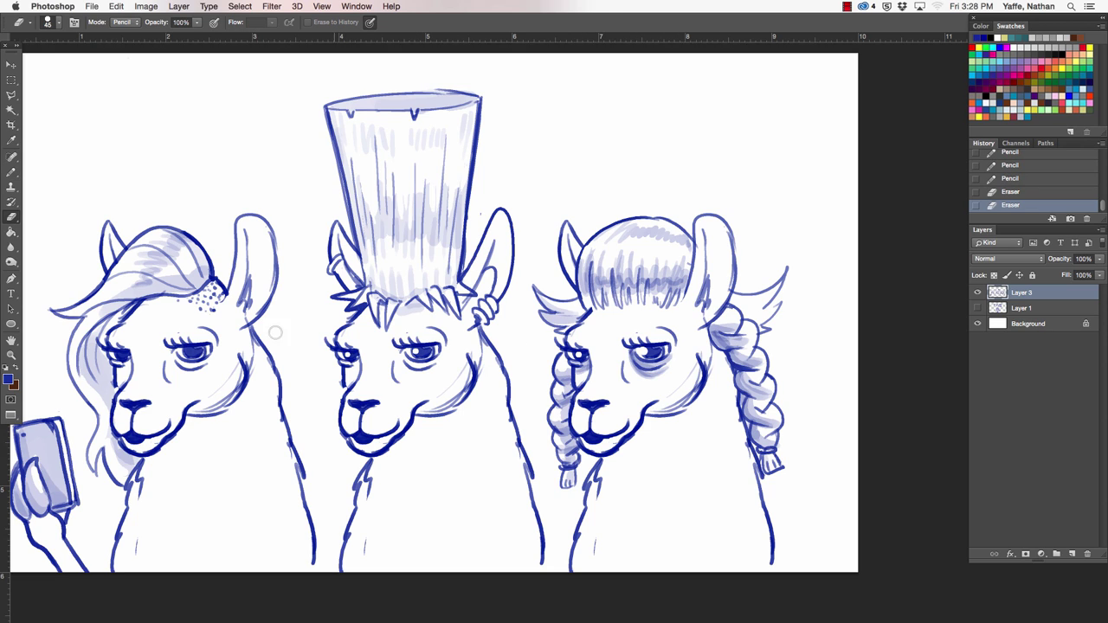
pyautogui.click(187, 350)
pyautogui.moveTo(119, 354); pyautogui.dragTo(119, 353)
# - Shade the third llama's inner ears and right hair wisp with the Pencil at size 40
pyautogui.press('b')
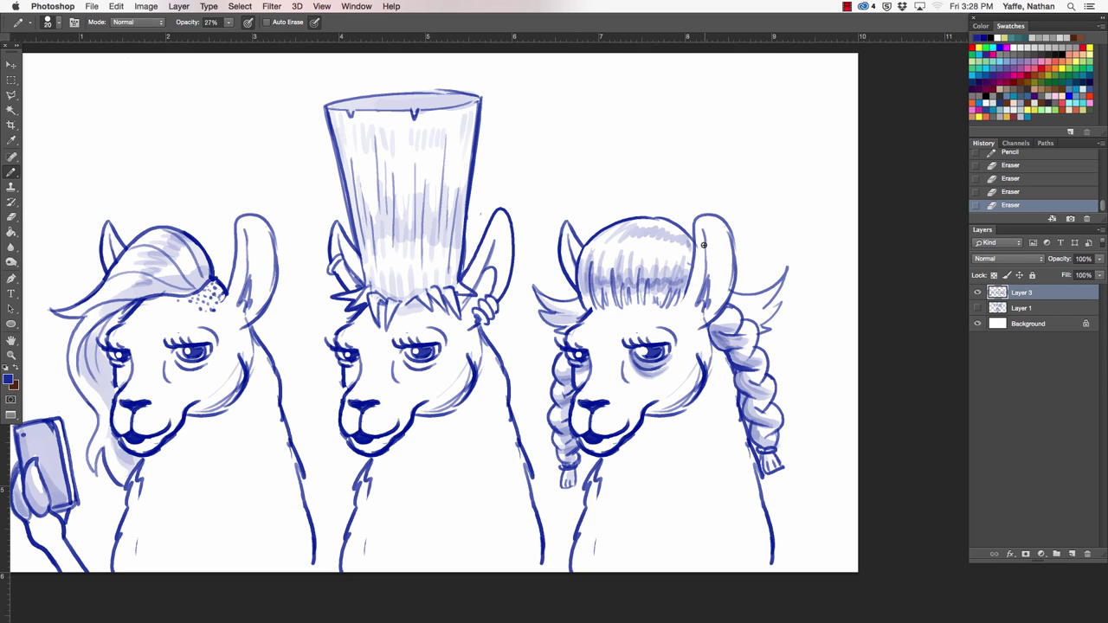
pyautogui.moveTo(714, 242); pyautogui.dragTo(719, 294)
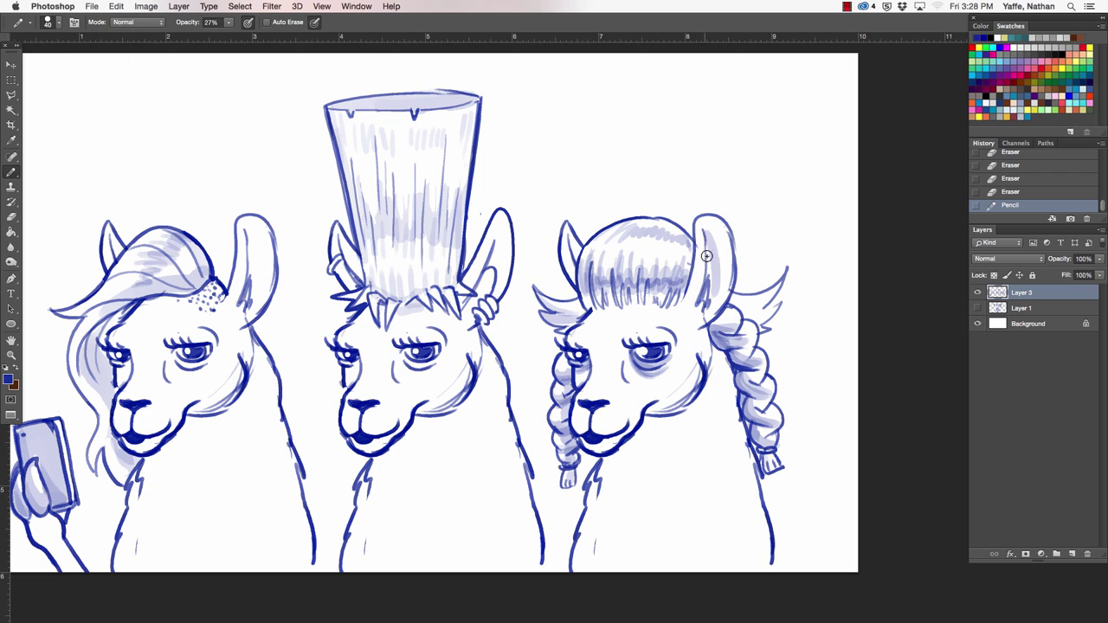
pyautogui.moveTo(708, 246); pyautogui.dragTo(701, 280)
pyautogui.moveTo(567, 237); pyautogui.dragTo(569, 265)
pyautogui.moveTo(734, 303)
pyautogui.mouseDown()
pyautogui.moveTo(774, 290)
pyautogui.moveTo(781, 301)
pyautogui.mouseUp()
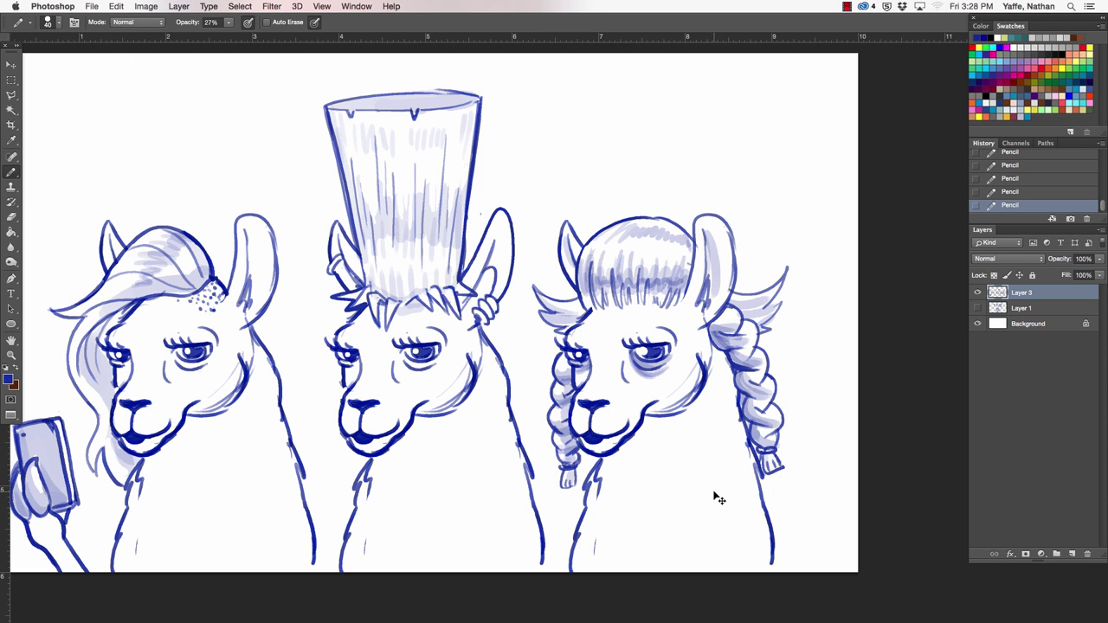
# - Set the Pencil to 100% opacity and size 9, and start a hair bow with its left loop on the third llama's crown
pyautogui.press('super+minus')
pyautogui.hscroll(2, 736, 443)
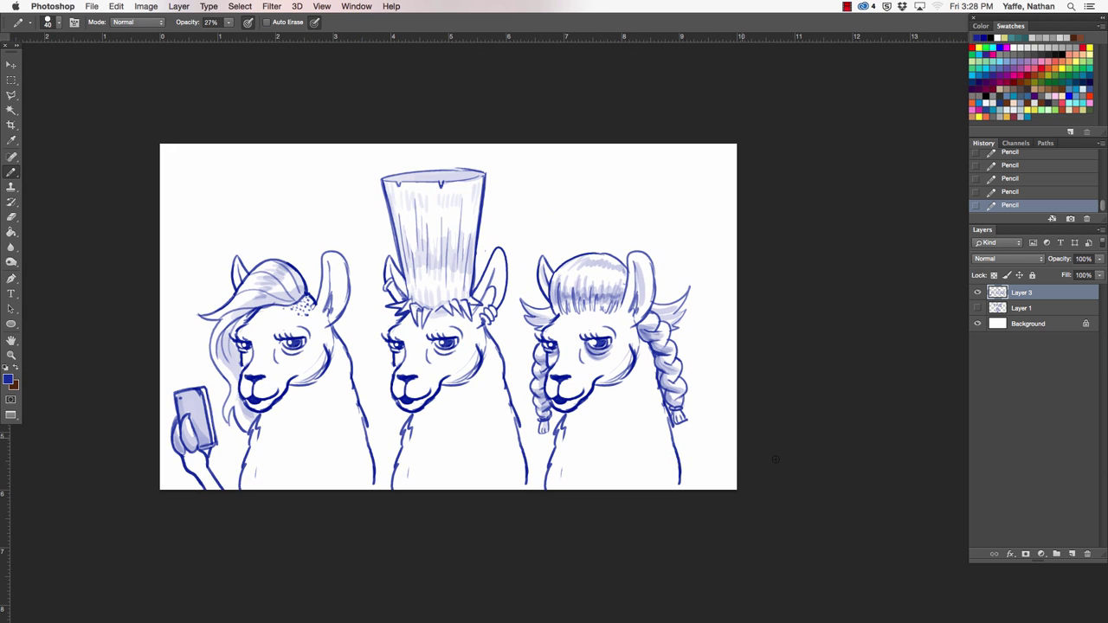
pyautogui.keyDown('super'); pyautogui.click(672, 420); pyautogui.keyUp('super')
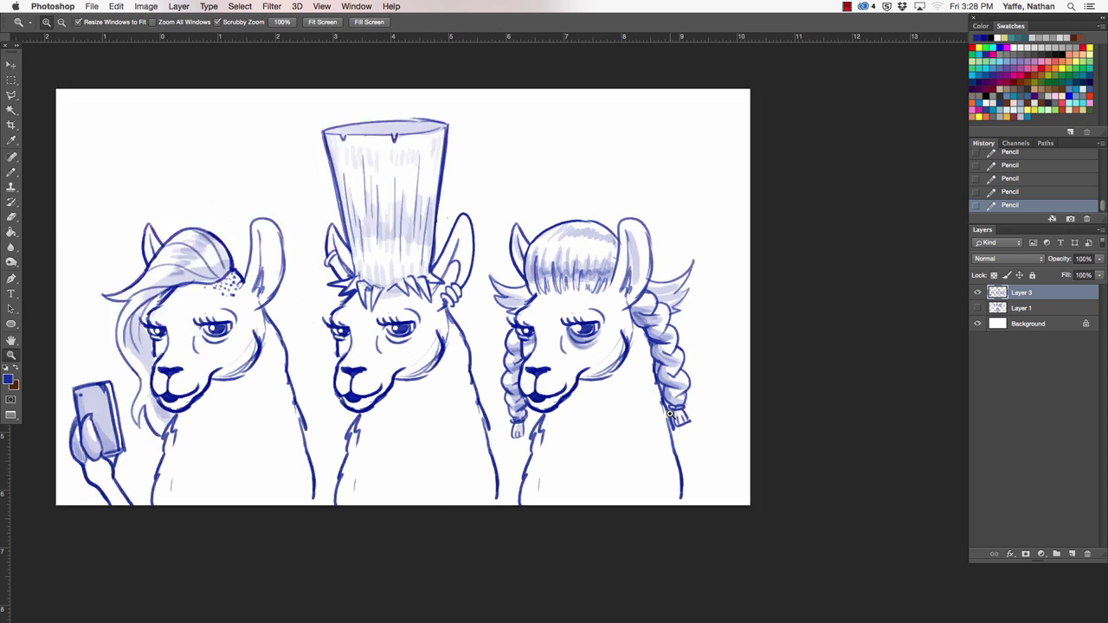
pyautogui.moveTo(667, 408)
pyautogui.mouseDown()
pyautogui.moveTo(852, 442)
pyautogui.moveTo(848, 449)
pyautogui.mouseUp()
pyautogui.press('a')
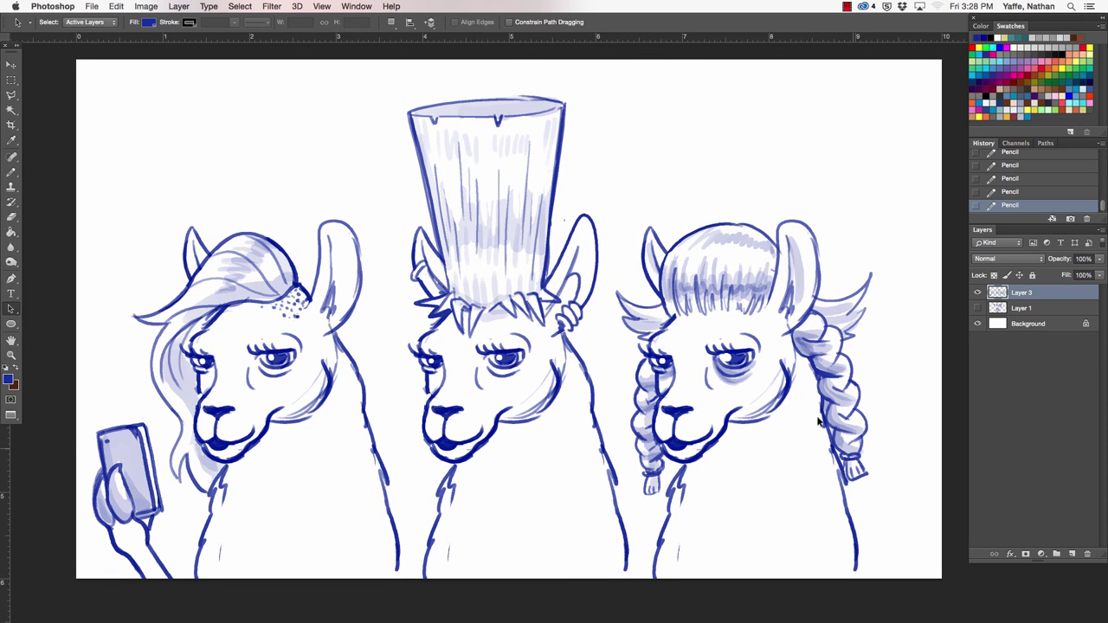
pyautogui.press('b')
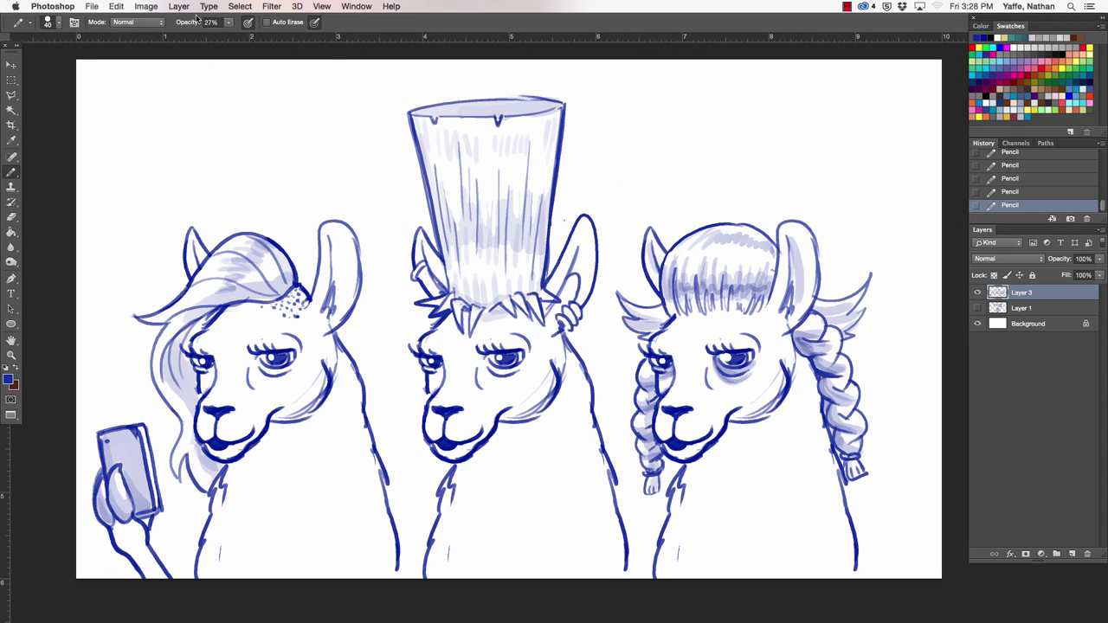
pyautogui.moveTo(230, 22); pyautogui.dragTo(318, 41)
pyautogui.press('a')
pyautogui.press('b')
pyautogui.press('[')
pyautogui.press('[')
pyautogui.press('[')
pyautogui.press('[')
pyautogui.moveTo(682, 238)
pyautogui.mouseDown()
pyautogui.moveTo(709, 197)
pyautogui.moveTo(748, 218)
pyautogui.moveTo(714, 220)
pyautogui.moveTo(681, 180)
pyautogui.moveTo(720, 212)
pyautogui.moveTo(719, 225)
pyautogui.moveTo(774, 176)
pyautogui.mouseUp()
pyautogui.press('super+z')
pyautogui.press('super+alt+z')
pyautogui.press('super+alt+z')
# - Draw the bow's rounded knot and its right loop on top of the third llama's head
pyautogui.moveTo(776, 217)
pyautogui.mouseDown()
pyautogui.moveTo(773, 234)
pyautogui.moveTo(734, 210)
pyautogui.moveTo(768, 182)
pyautogui.moveTo(727, 213)
pyautogui.moveTo(740, 213)
pyautogui.moveTo(732, 208)
pyautogui.moveTo(768, 168)
pyautogui.moveTo(768, 235)
pyautogui.mouseUp()
pyautogui.press('super+z')
pyautogui.press('e')
pyautogui.press('b')
pyautogui.press('super+z')
pyautogui.press('e')
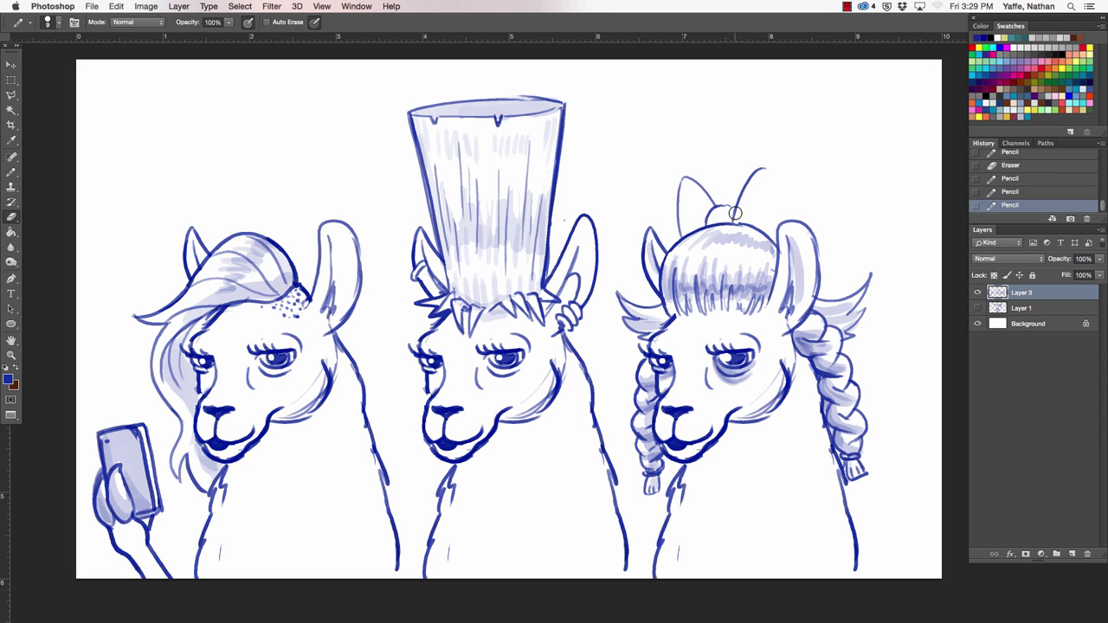
pyautogui.press('b')
pyautogui.moveTo(766, 168); pyautogui.dragTo(776, 229)
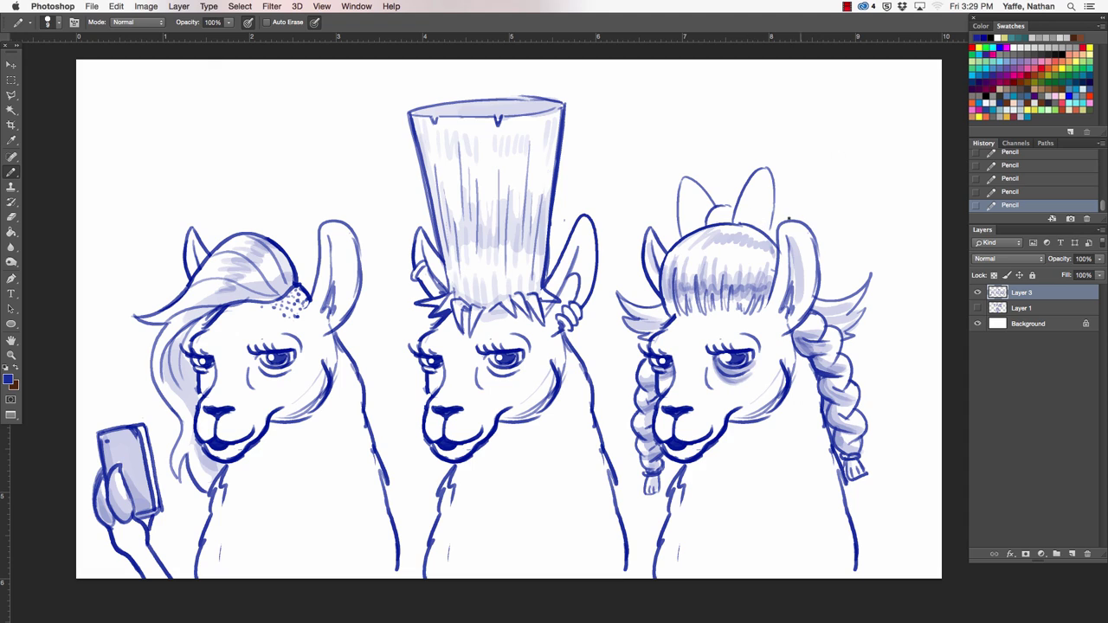
# - Reinforce the outlines of the bow's knot and both loops on the third llama's head
pyautogui.moveTo(704, 226); pyautogui.dragTo(735, 207)
pyautogui.moveTo(683, 179); pyautogui.dragTo(682, 236)
pyautogui.moveTo(766, 169); pyautogui.dragTo(776, 220)
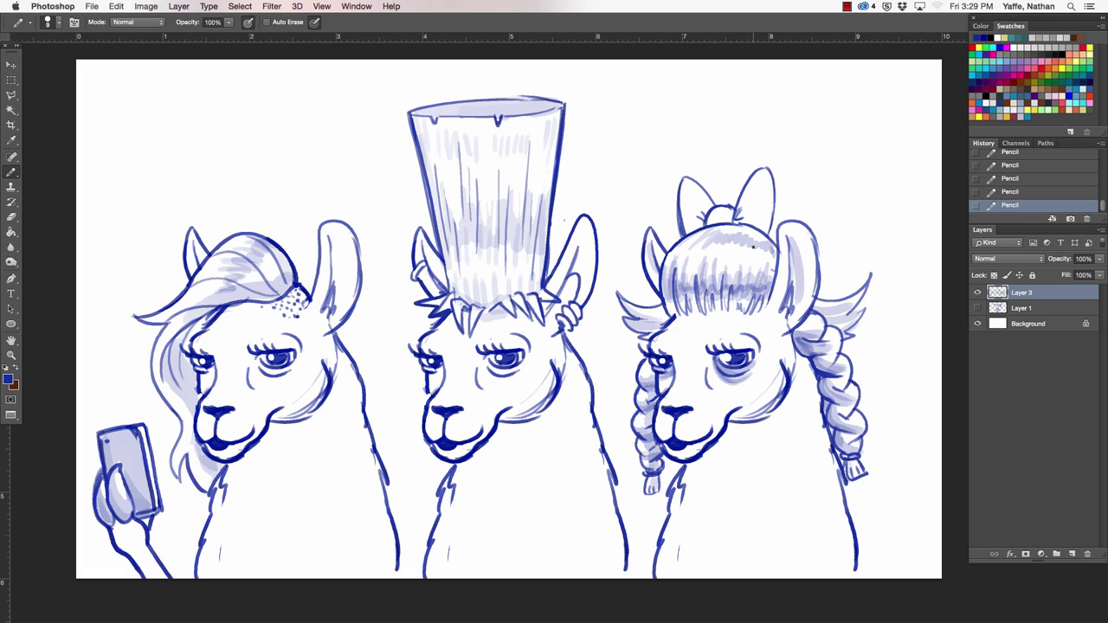
# - Add a new layer directly below Layer 3 and set the foreground colour to light pink
pyautogui.keyDown('ctrl'); pyautogui.click(1072, 554); pyautogui.keyUp('ctrl')
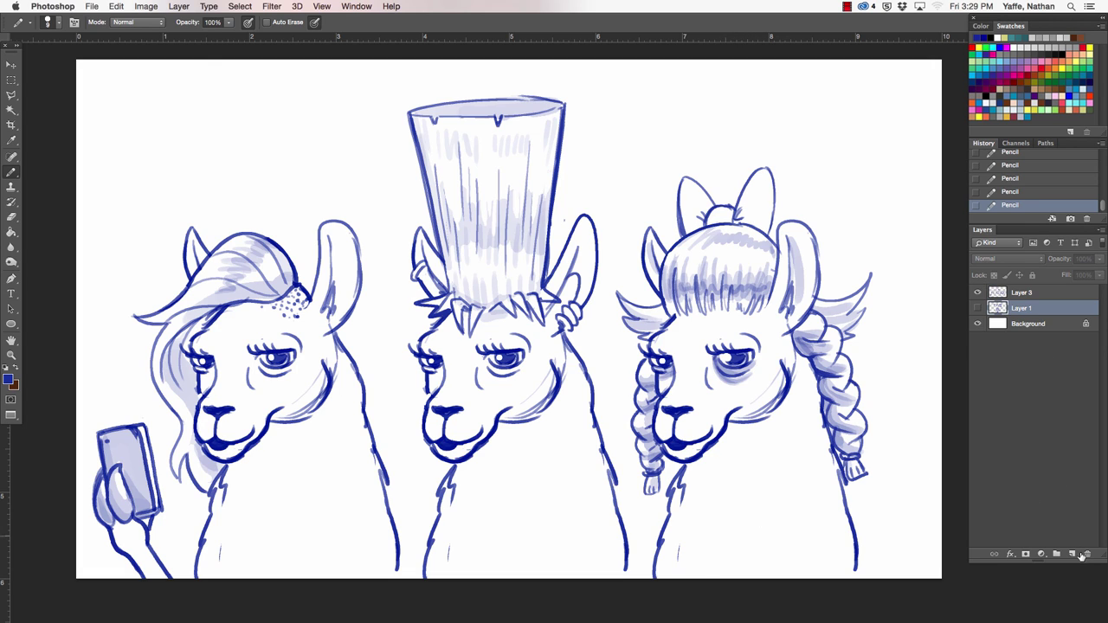
pyautogui.click(1090, 96)
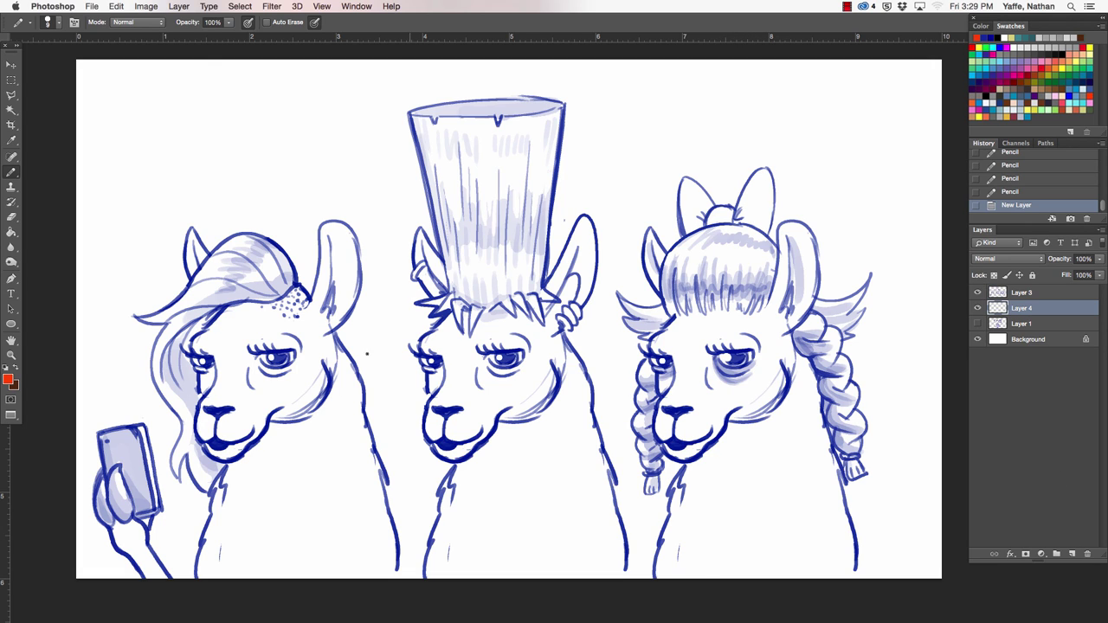
pyautogui.click(11, 380)
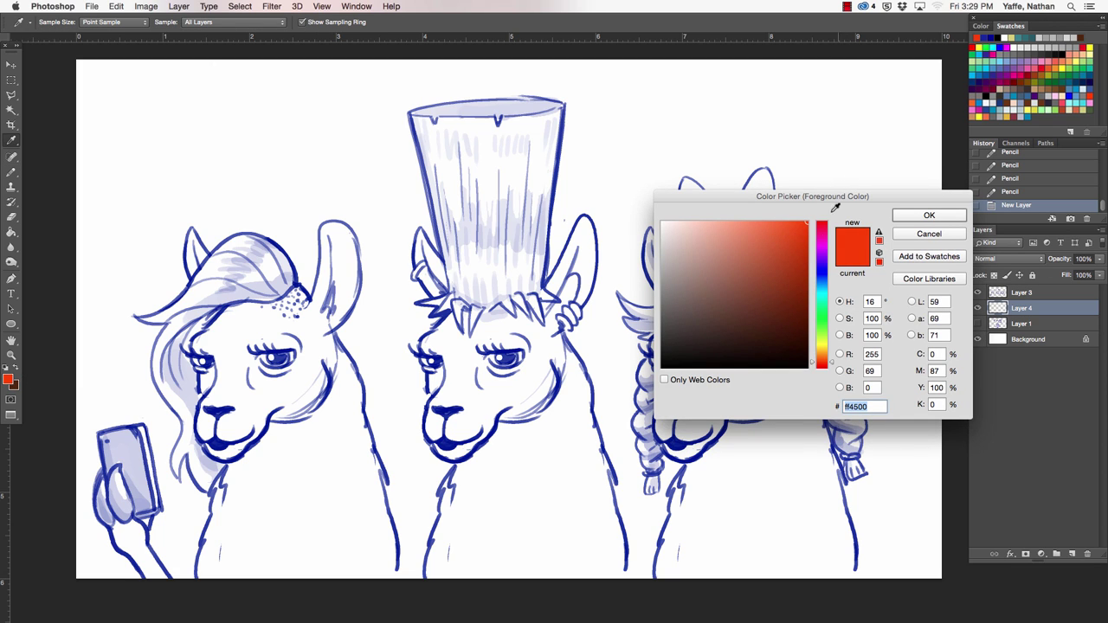
pyautogui.click(820, 246)
pyautogui.click(717, 223)
pyautogui.click(918, 216)
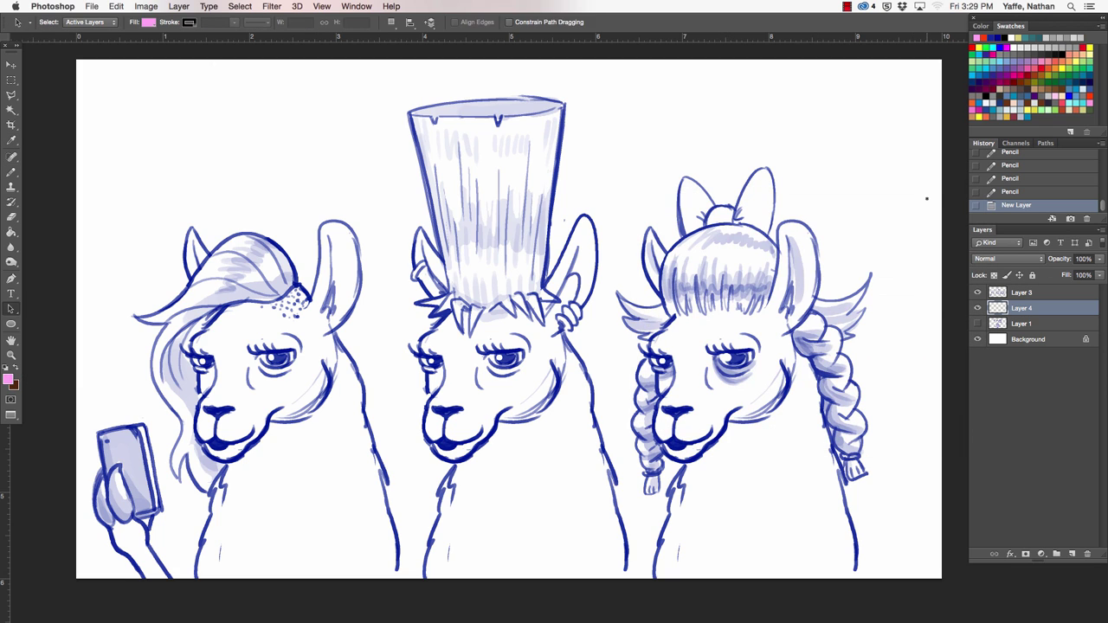
# - Fill the third llama's bow with pink on Layer 4 using the Pencil at size 50
pyautogui.press(']')
pyautogui.press(']')
pyautogui.press(']')
pyautogui.press(']')
pyautogui.press(']')
pyautogui.press(']')
pyautogui.press(']')
pyautogui.moveTo(688, 199)
pyautogui.mouseDown()
pyautogui.moveTo(719, 216)
pyautogui.moveTo(737, 214)
pyautogui.moveTo(756, 178)
pyautogui.moveTo(746, 214)
pyautogui.moveTo(765, 176)
pyautogui.moveTo(694, 225)
pyautogui.moveTo(740, 221)
pyautogui.moveTo(748, 208)
pyautogui.moveTo(711, 221)
pyautogui.moveTo(756, 209)
pyautogui.moveTo(738, 219)
pyautogui.moveTo(766, 227)
pyautogui.mouseUp()
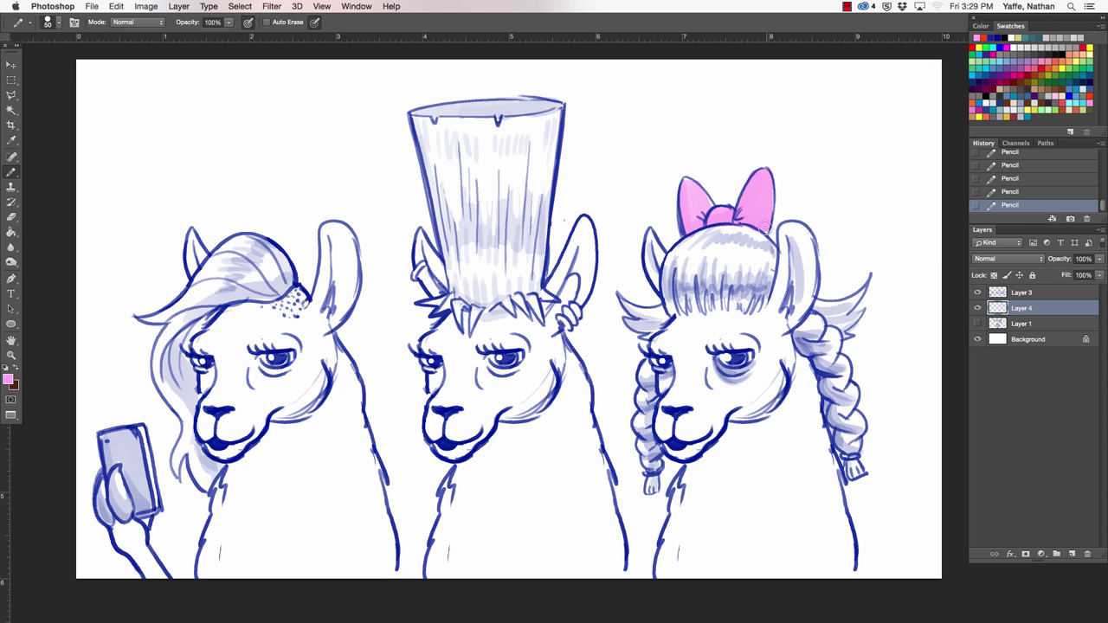
# - Erase highlights from the pink fill along the edges of the bow's loops and knot with the size 25 Eraser
pyautogui.press('e')
pyautogui.moveTo(685, 177); pyautogui.dragTo(683, 208)
pyautogui.moveTo(760, 175)
pyautogui.mouseDown()
pyautogui.moveTo(743, 225)
pyautogui.moveTo(755, 176)
pyautogui.mouseUp()
pyautogui.press('super+z')
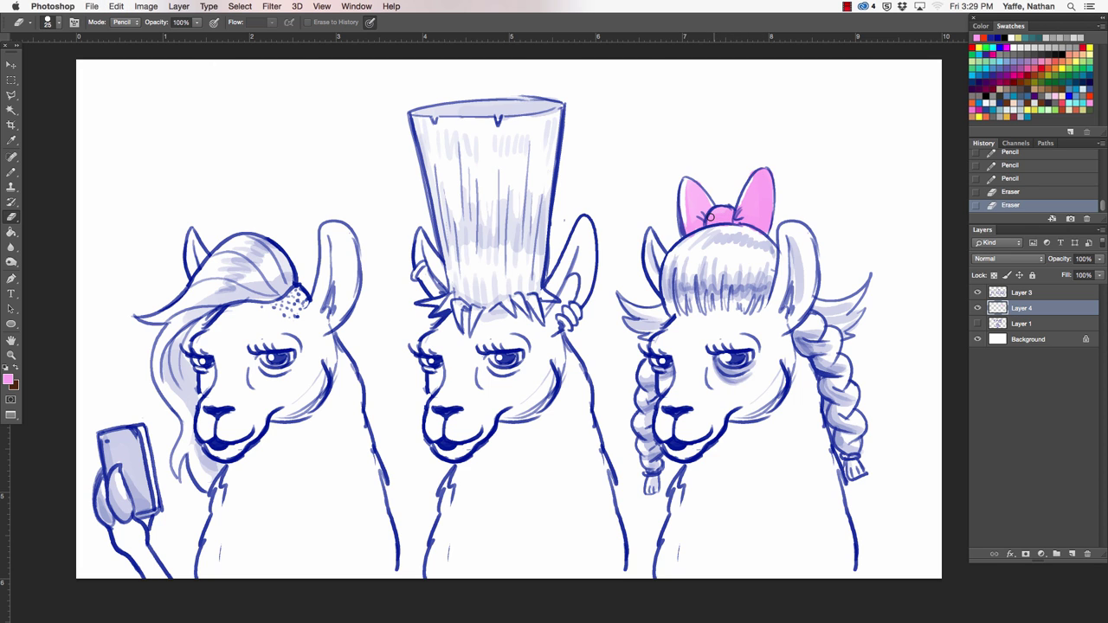
pyautogui.moveTo(711, 217)
pyautogui.mouseDown()
pyautogui.moveTo(754, 183)
pyautogui.moveTo(740, 202)
pyautogui.moveTo(762, 171)
pyautogui.mouseUp()
# - Paint pink blush spots on both of the third llama's cheeks with the size 50 Pencil
pyautogui.press('super+plus')
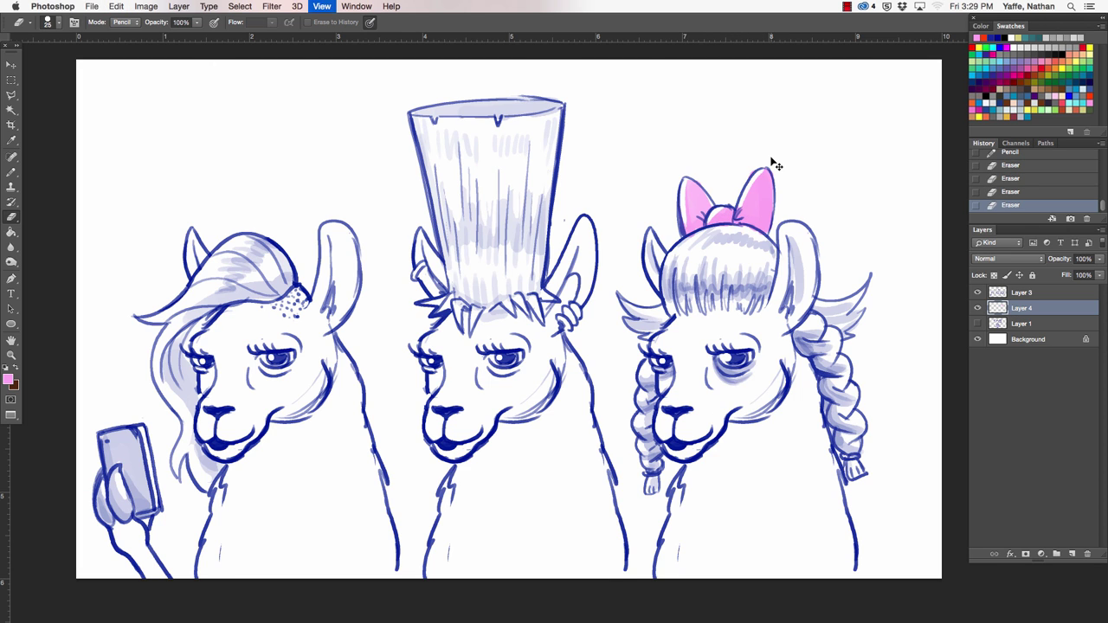
pyautogui.press('super+minus')
pyautogui.press('z')
pyautogui.moveTo(623, 381); pyautogui.dragTo(777, 421)
pyautogui.press('a')
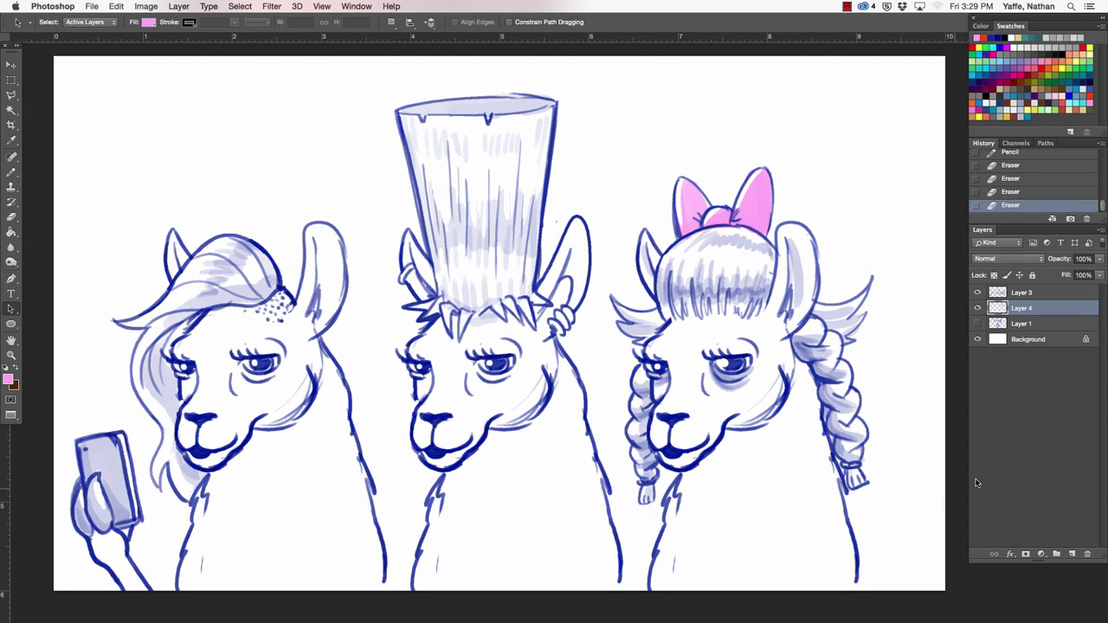
pyautogui.press('b')
pyautogui.press('a')
pyautogui.press('b')
pyautogui.moveTo(740, 389)
pyautogui.mouseDown()
pyautogui.moveTo(657, 390)
pyautogui.moveTo(742, 393)
pyautogui.mouseUp()
pyautogui.click(656, 390)
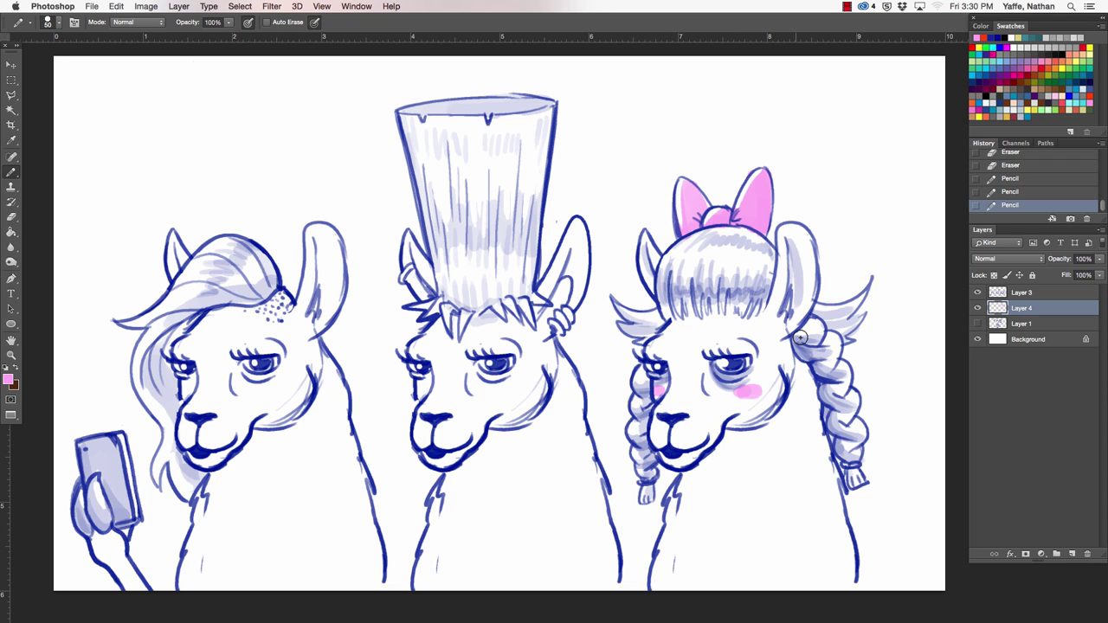
# - Refine the erased highlight on the bow's right loop and colour the third llama's lips pink
pyautogui.press('e')
pyautogui.moveTo(754, 171); pyautogui.dragTo(751, 201)
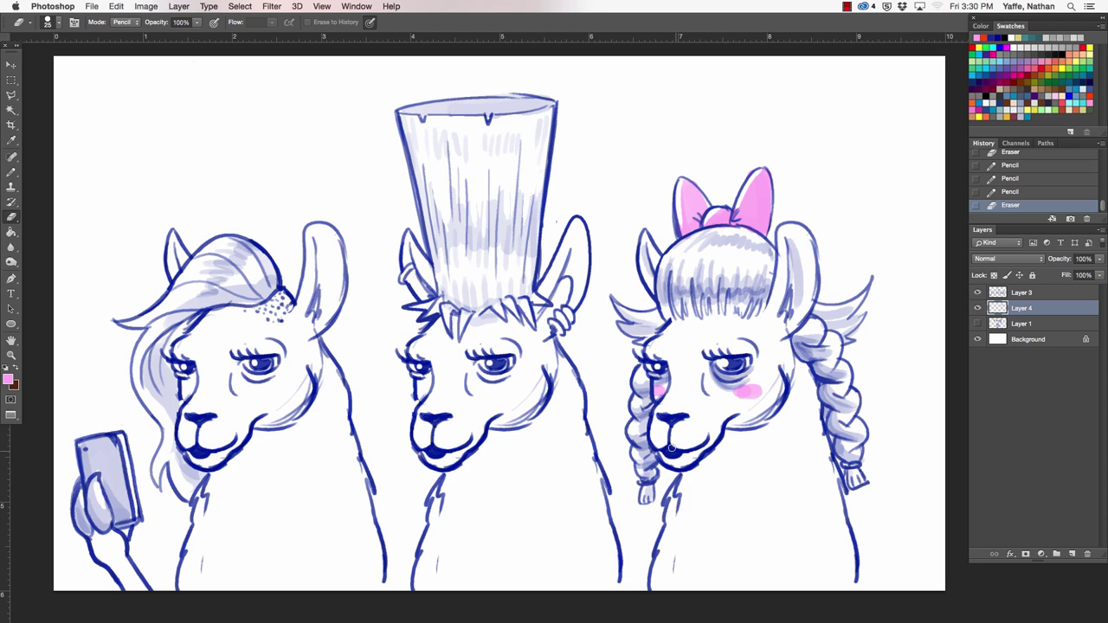
pyautogui.press('b')
pyautogui.moveTo(656, 444)
pyautogui.mouseDown()
pyautogui.moveTo(698, 446)
pyautogui.moveTo(700, 436)
pyautogui.moveTo(691, 457)
pyautogui.moveTo(697, 445)
pyautogui.moveTo(649, 445)
pyautogui.moveTo(674, 450)
pyautogui.mouseUp()
pyautogui.press('e')
pyautogui.press('b')
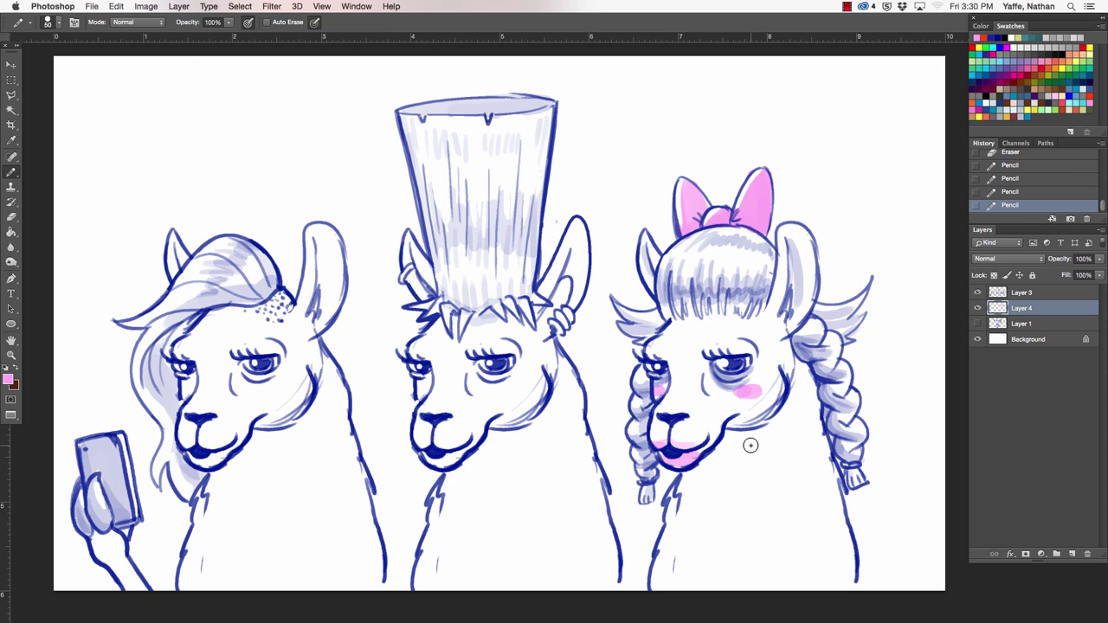